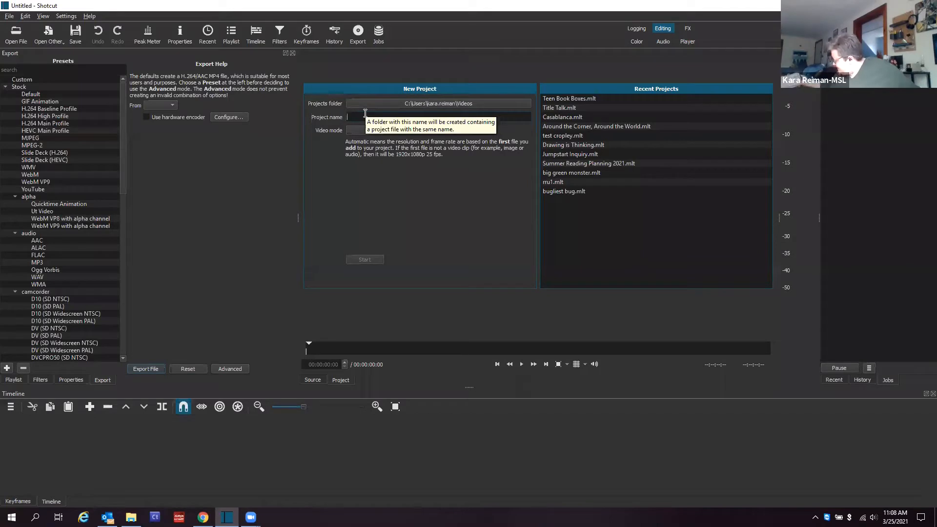
- Create a new project named "Wheels on the Fire Truck"
{"action": "type", "text": "Wheels on the"}
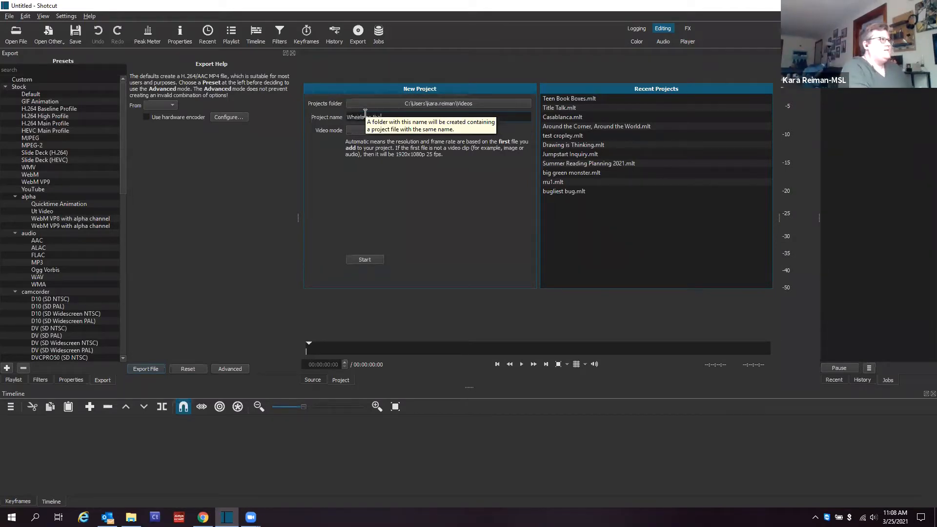
{"action": "type", "text": " Fire Truck"}
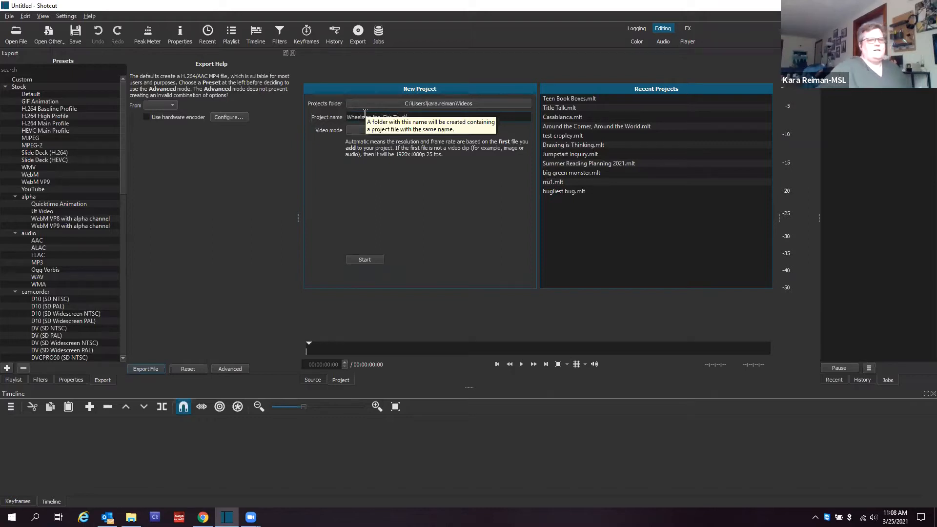
{"action": "left_click", "coordinate": [366, 262]}
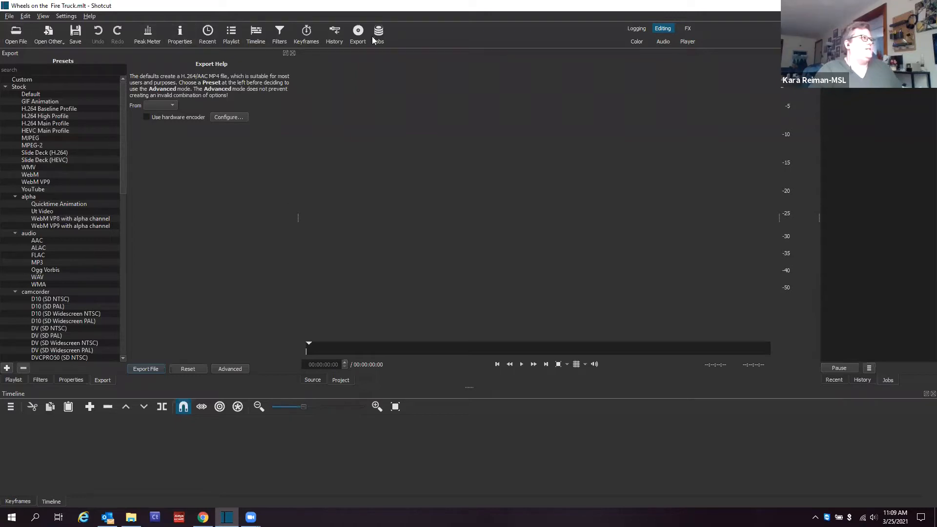
- Import all eight JPG photos and eight MP3 recordings from the OneDrive Desktop folder "Wheels on the Fire Truck" into the playlist
{"action": "left_click", "coordinate": [232, 42]}
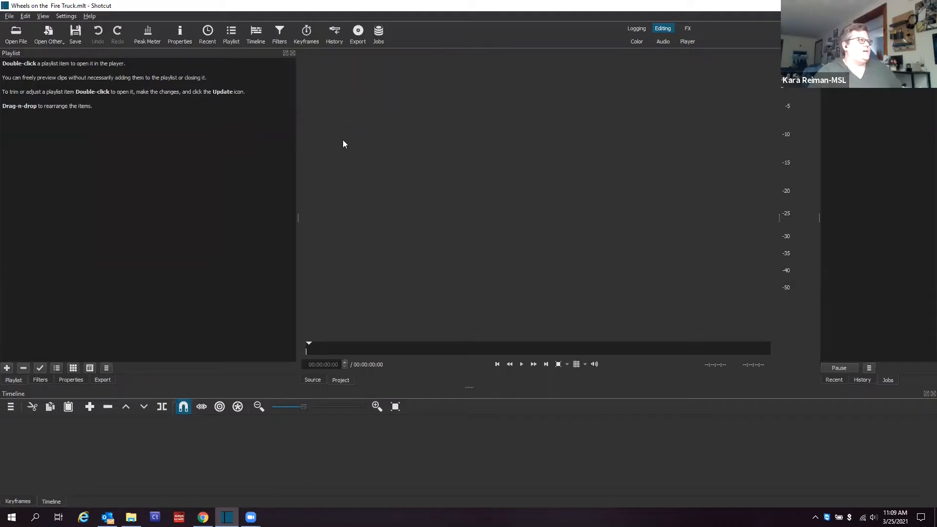
{"action": "left_click", "coordinate": [13, 43]}
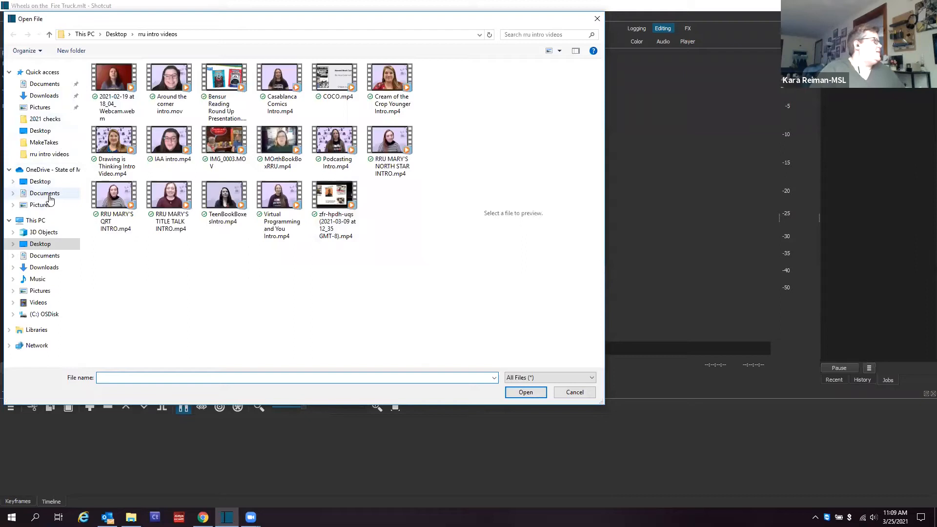
{"action": "left_click", "coordinate": [40, 181]}
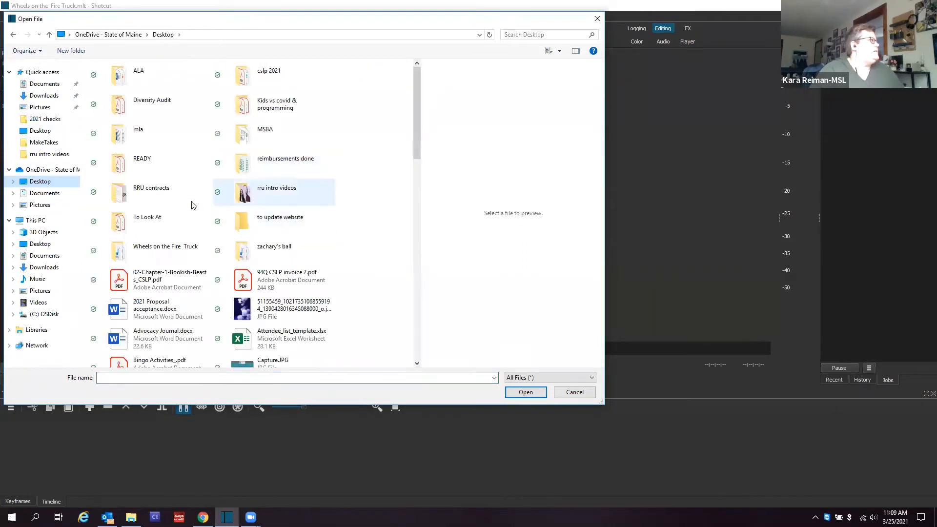
{"action": "double_click", "coordinate": [165, 248]}
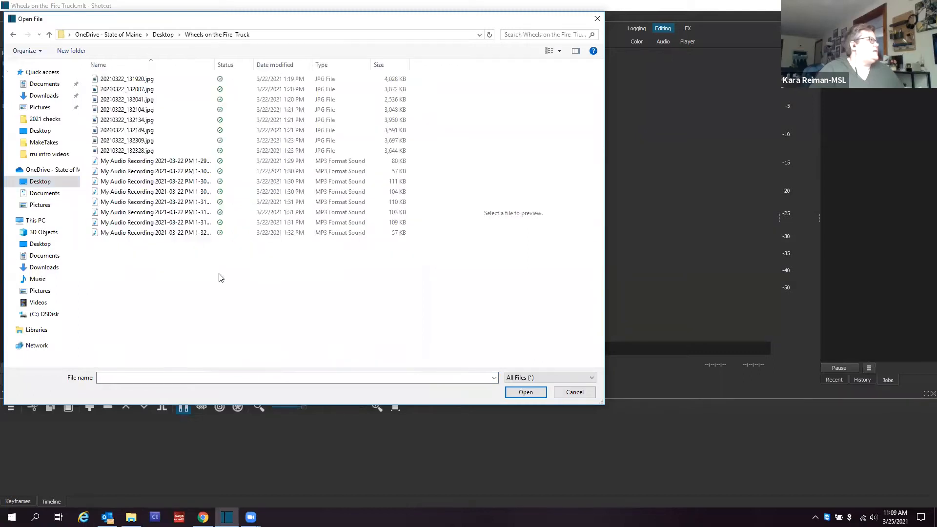
{"action": "left_click_drag", "start_coordinate": [170, 243], "coordinate": [109, 73]}
{"action": "left_click", "coordinate": [529, 395]}
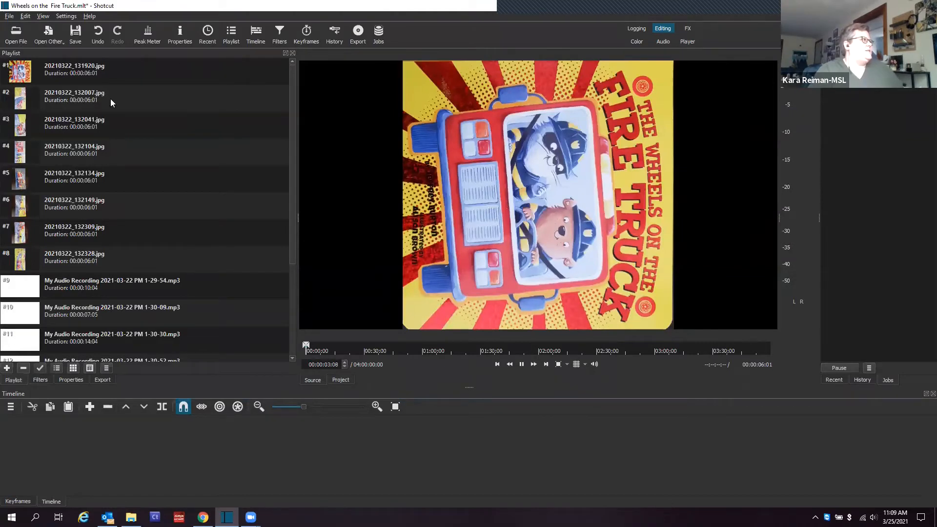
{"action": "scroll", "coordinate": [130, 140], "scroll_direction": "down", "scroll_amount": 2}
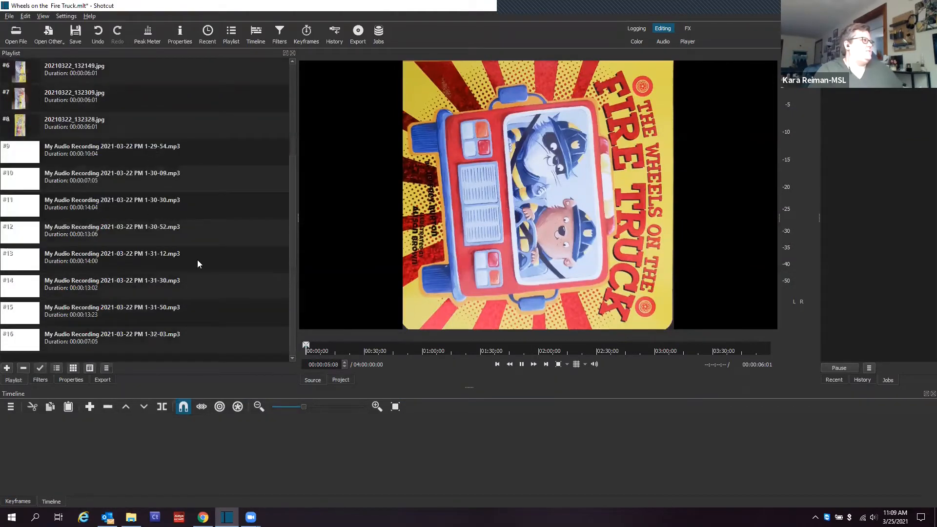
{"action": "scroll", "coordinate": [197, 244], "scroll_direction": "up", "scroll_amount": 2}
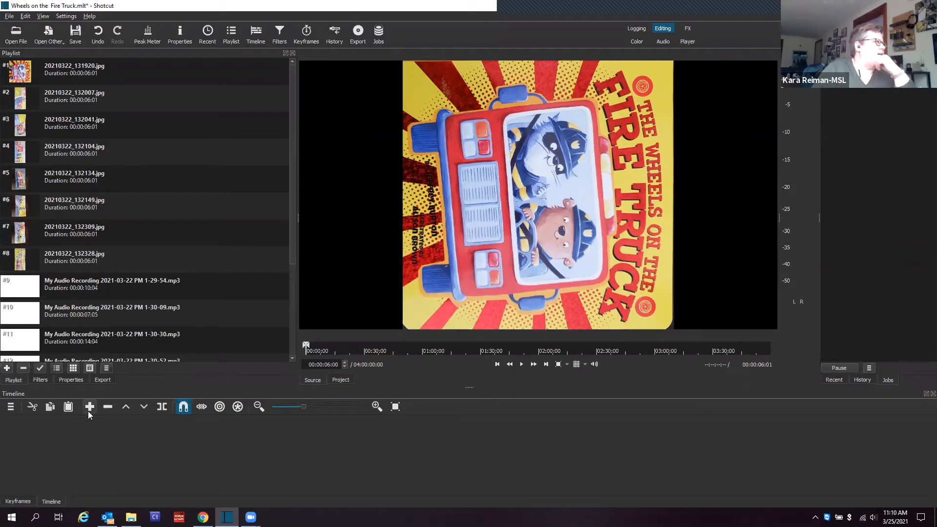
{"action": "left_click", "coordinate": [11, 406]}
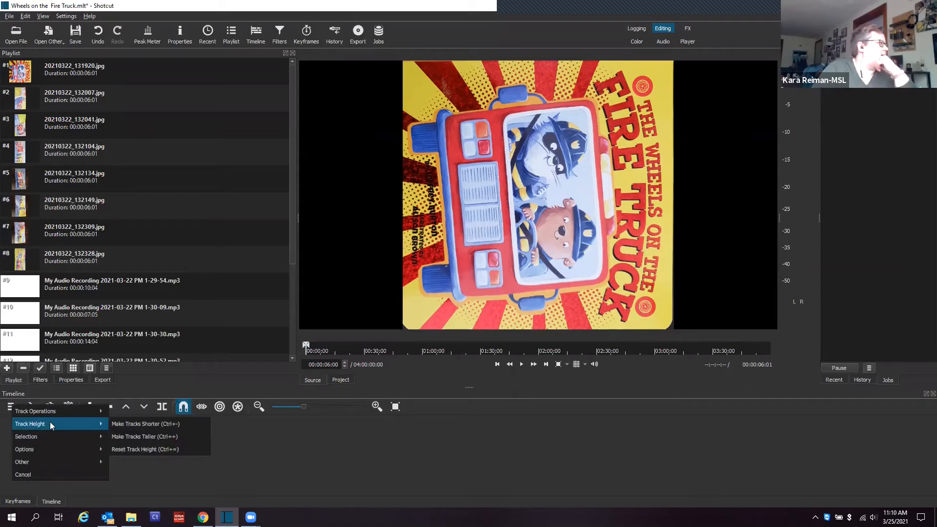
{"action": "mouse_move", "coordinate": [92, 414]}
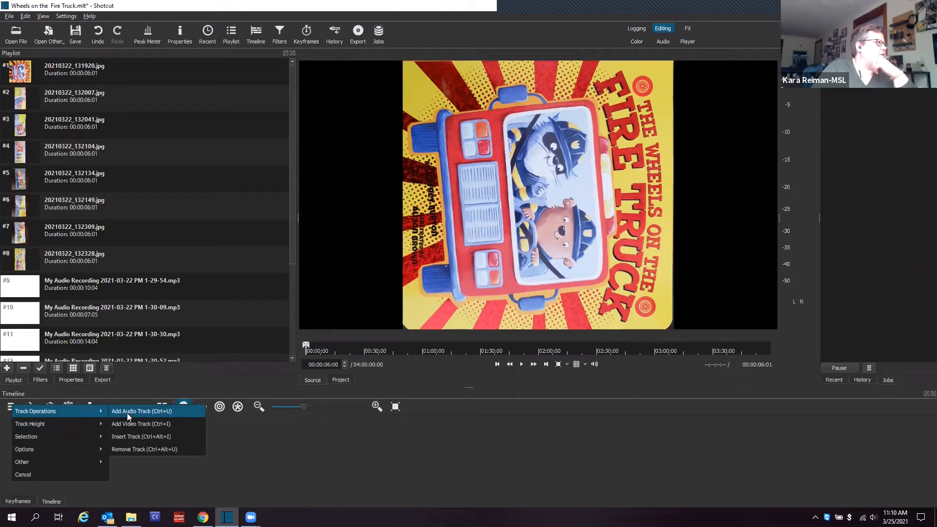
{"action": "left_click", "coordinate": [332, 466]}
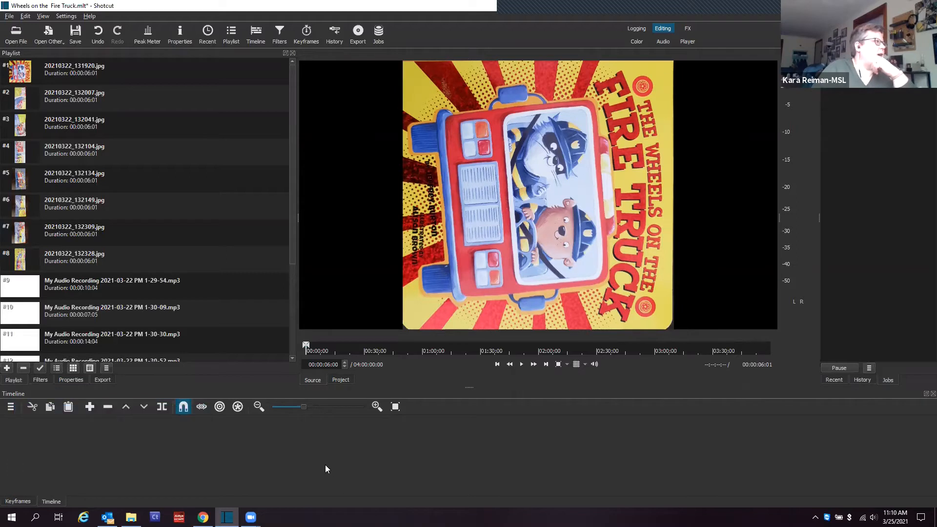
- Place the audio recordings 1-29-54, 1-30-09 and 1-30-30 end to end on the timeline, starting at zero
{"action": "left_click", "coordinate": [19, 284]}
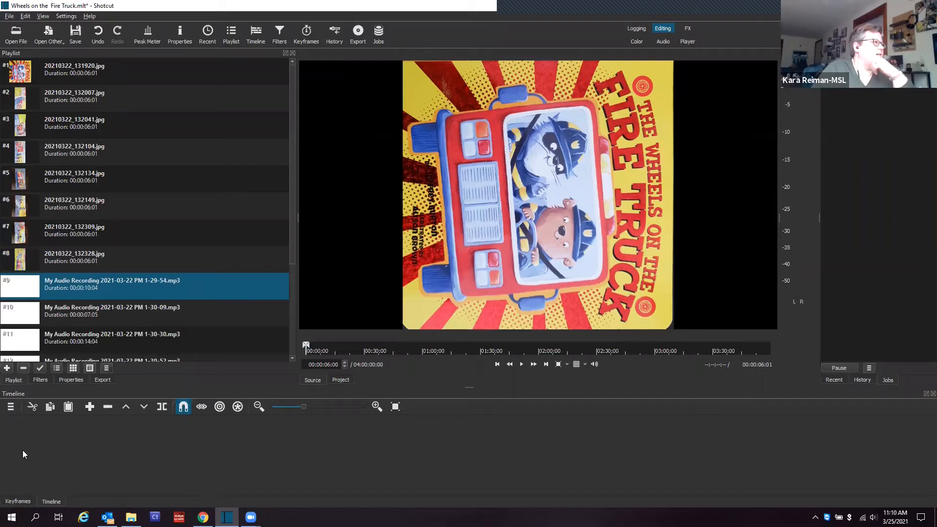
{"action": "left_click_drag", "start_coordinate": [29, 452], "coordinate": [98, 456]}
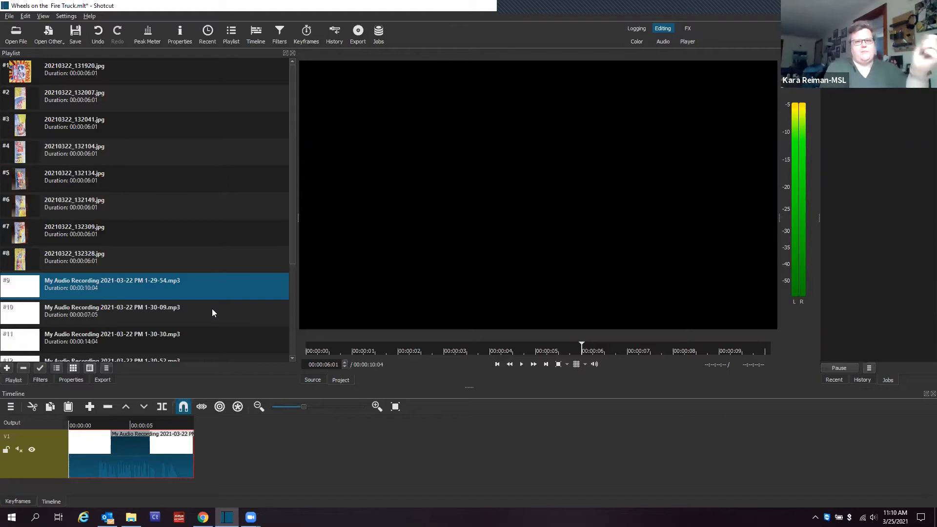
{"action": "left_click_drag", "start_coordinate": [291, 173], "coordinate": [283, 280]}
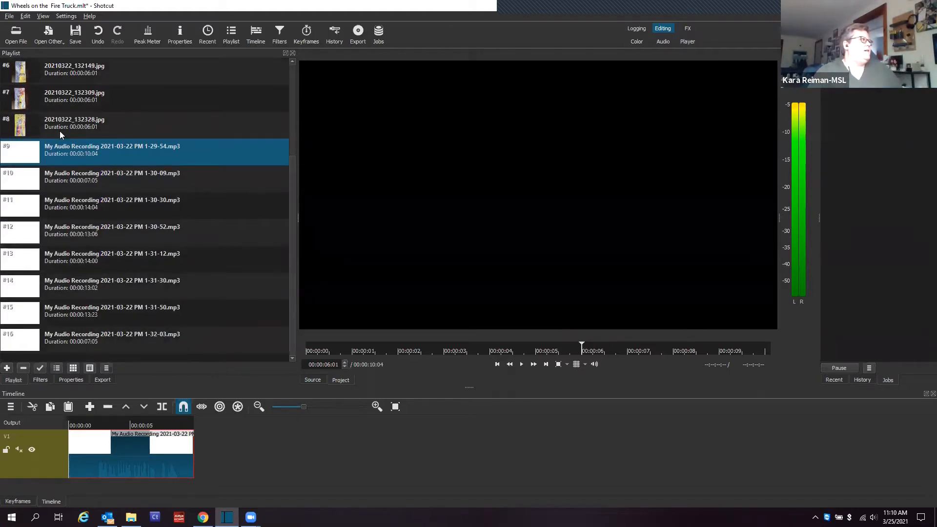
{"action": "left_click", "coordinate": [16, 179]}
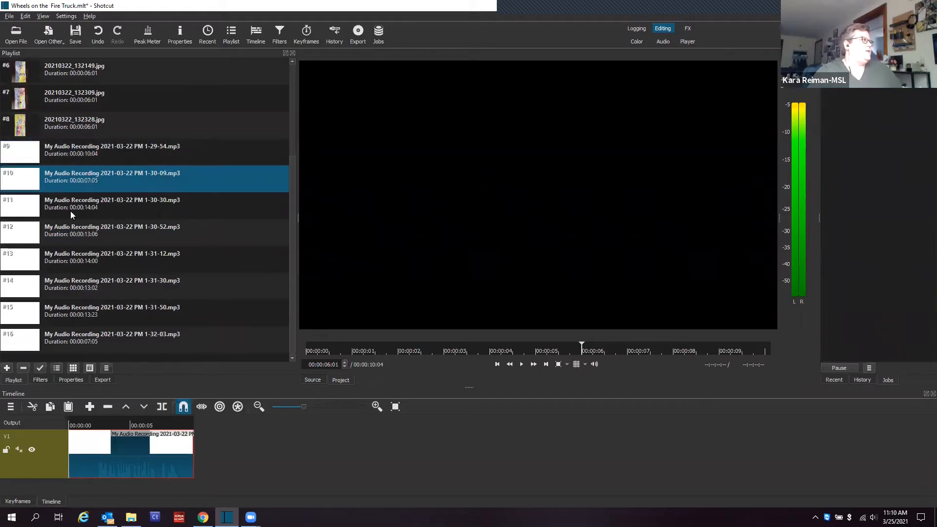
{"action": "left_click_drag", "start_coordinate": [222, 480], "coordinate": [203, 463]}
{"action": "left_click", "coordinate": [33, 210]}
{"action": "left_click_drag", "start_coordinate": [312, 461], "coordinate": [286, 468]}
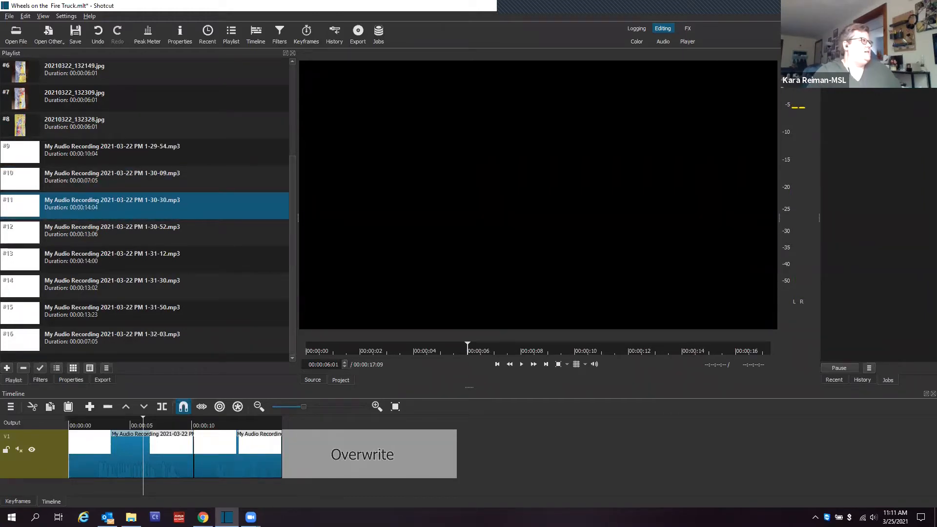
- Append the audio recordings 1-30-52, 1-31-12 and 1-31-30 in order after the 1-30-30 clip on track V1
{"action": "left_click_drag", "start_coordinate": [21, 236], "coordinate": [293, 415]}
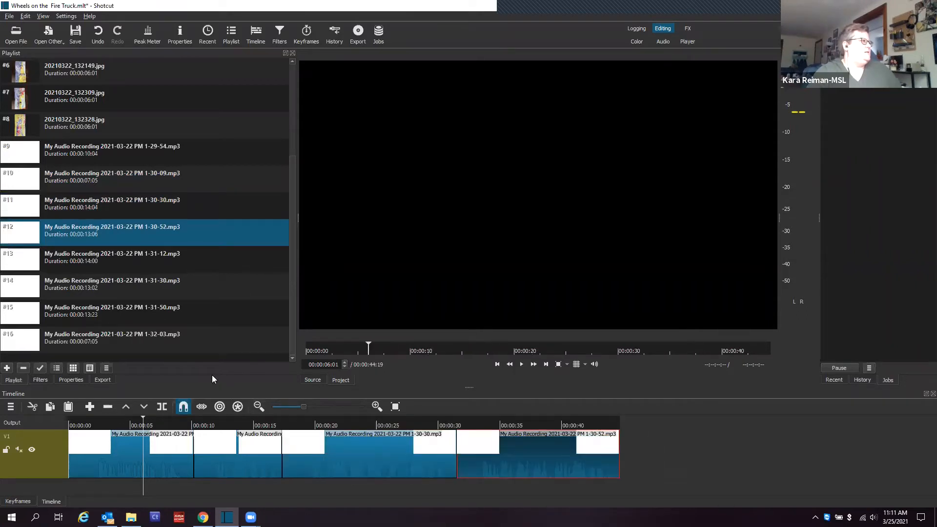
{"action": "left_click_drag", "start_coordinate": [11, 259], "coordinate": [620, 463]}
{"action": "left_click_drag", "start_coordinate": [13, 288], "coordinate": [775, 462]}
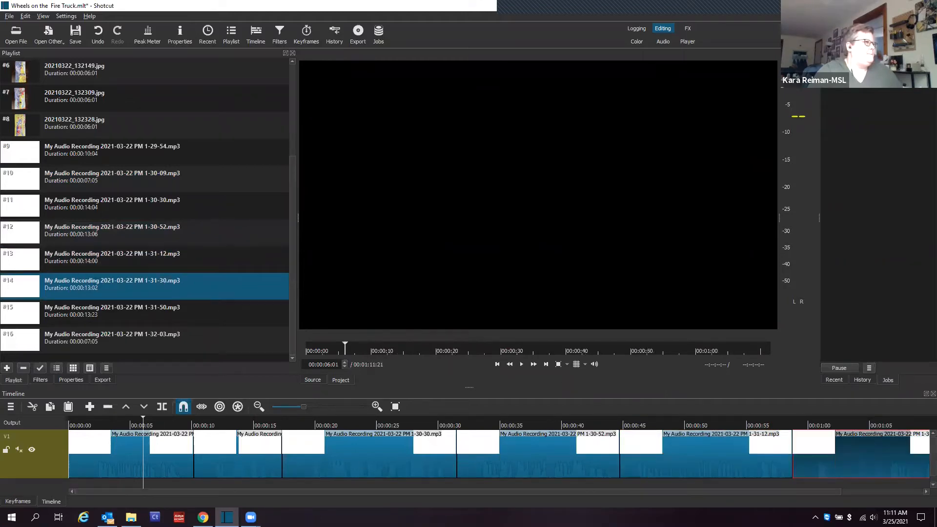
- Append the last two audio recordings, 1-31-50 and 1-32-03, to the end of track V1
{"action": "left_click_drag", "start_coordinate": [639, 491], "coordinate": [793, 508]}
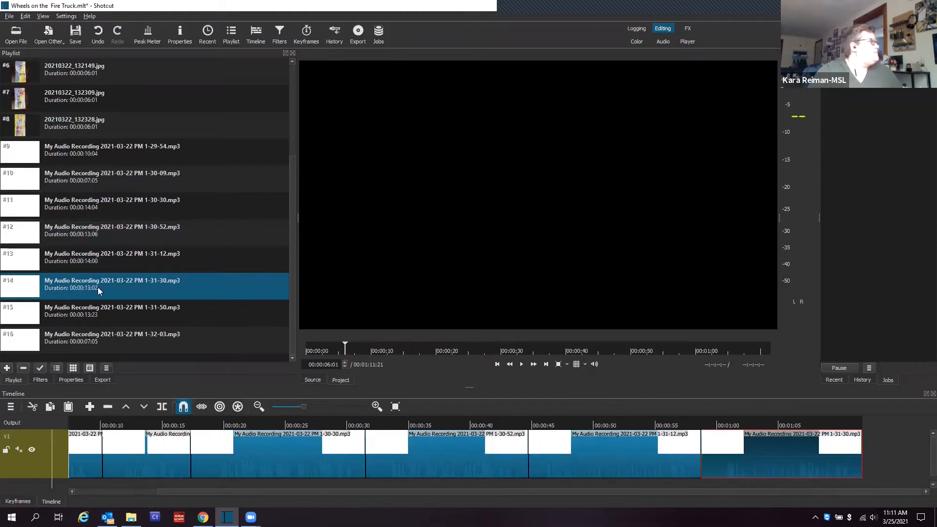
{"action": "left_click_drag", "start_coordinate": [31, 312], "coordinate": [863, 448]}
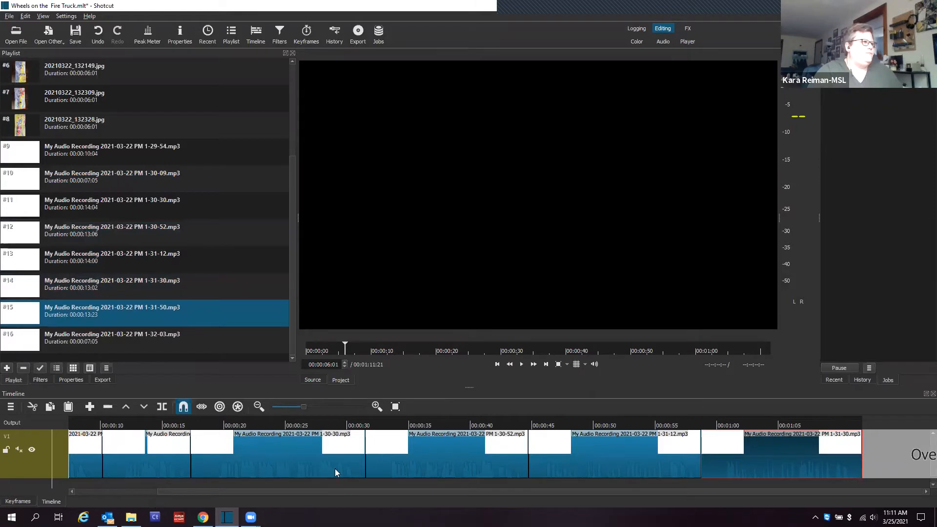
{"action": "scroll", "coordinate": [277, 490], "scroll_direction": "right", "scroll_amount": 3}
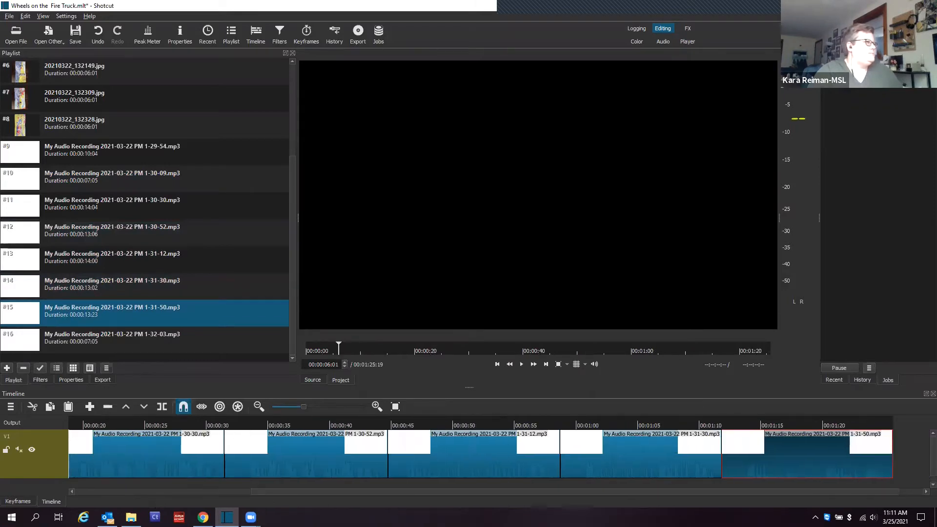
{"action": "left_click_drag", "start_coordinate": [27, 340], "coordinate": [798, 435]}
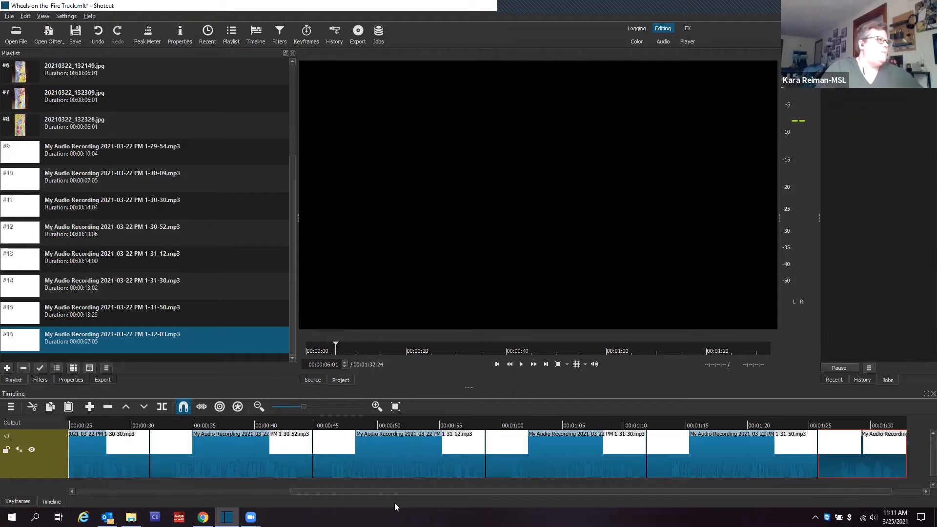
- Preview the first audio recording, 1-29-54, from the playlist and stop it partway through
{"action": "left_click_drag", "start_coordinate": [382, 492], "coordinate": [78, 473]}
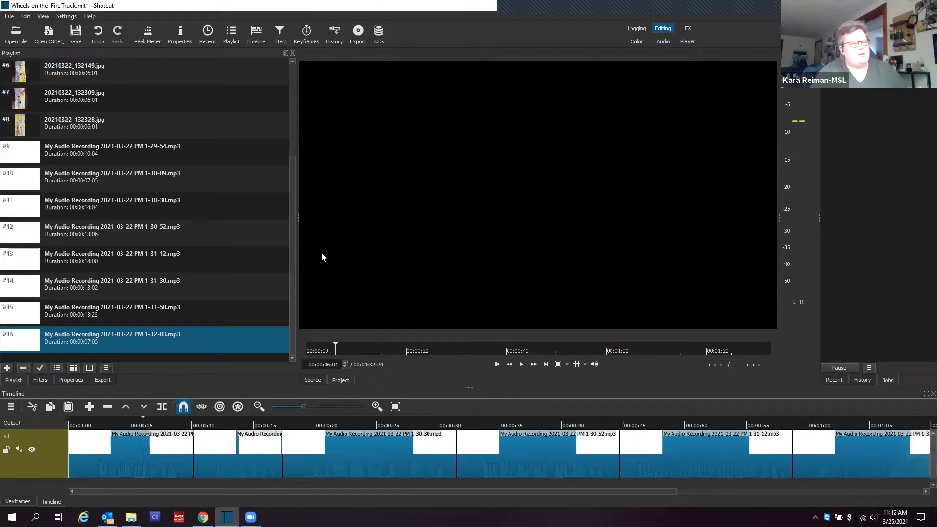
{"action": "double_click", "coordinate": [26, 155]}
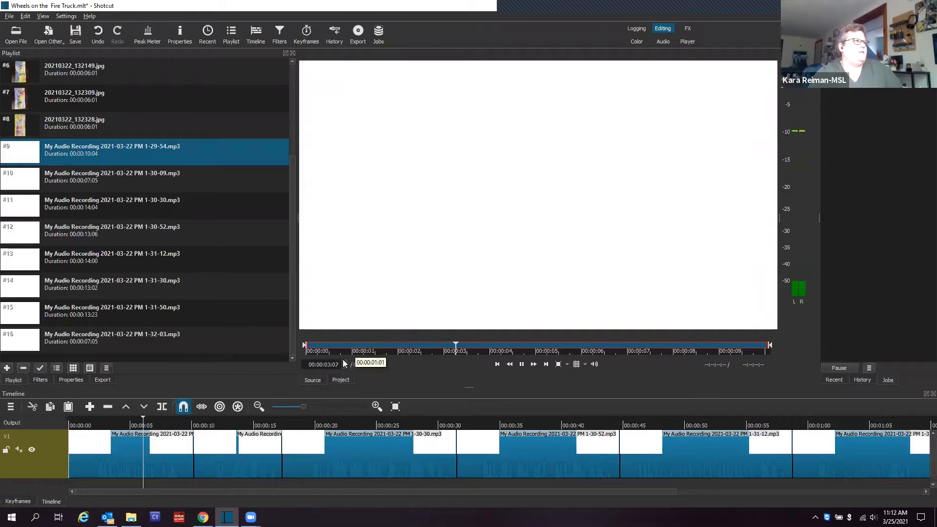
{"action": "left_click", "coordinate": [521, 364]}
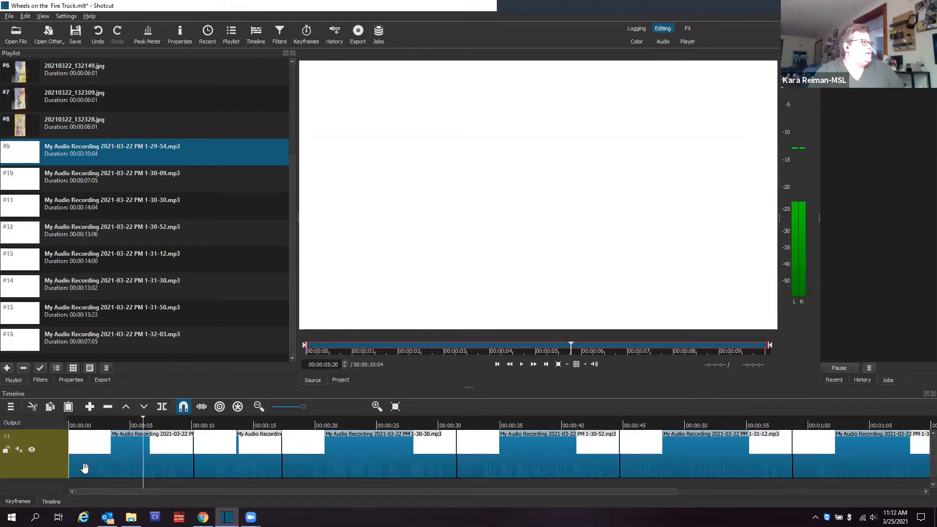
- Examine the waveforms of the first three recordings on track V1, checking where the silence ends and the speech begins
{"action": "left_click", "coordinate": [108, 427]}
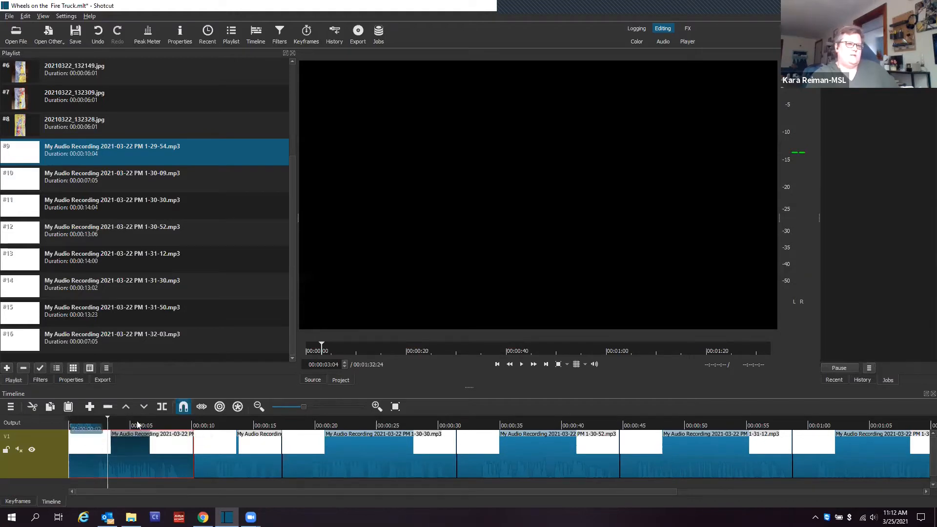
{"action": "left_click", "coordinate": [154, 435]}
{"action": "left_click", "coordinate": [234, 425]}
{"action": "left_click", "coordinate": [220, 425]}
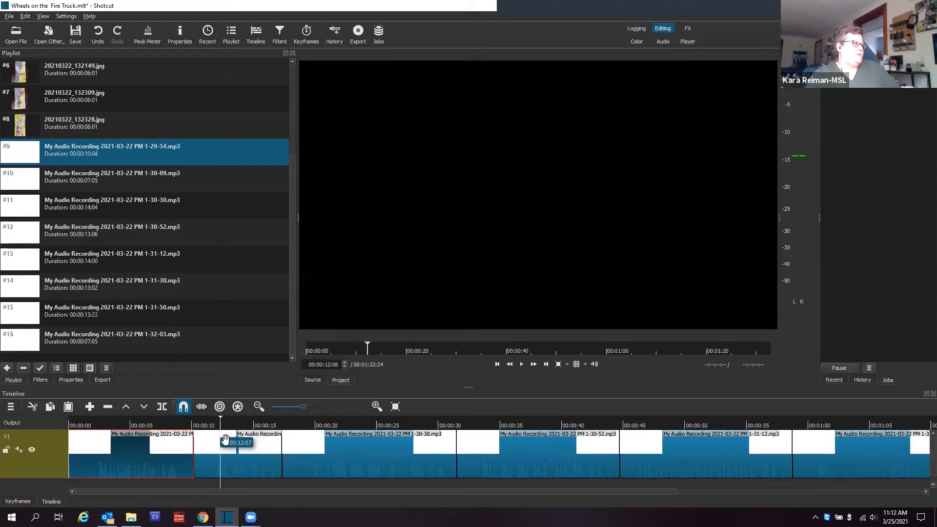
{"action": "left_click", "coordinate": [228, 439]}
{"action": "left_click", "coordinate": [319, 425]}
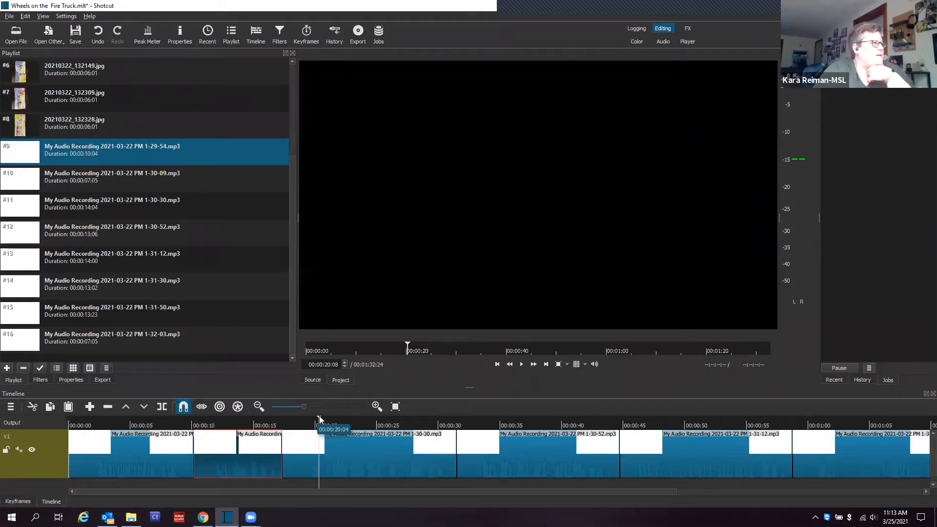
{"action": "left_click_drag", "start_coordinate": [428, 438], "coordinate": [330, 441]}
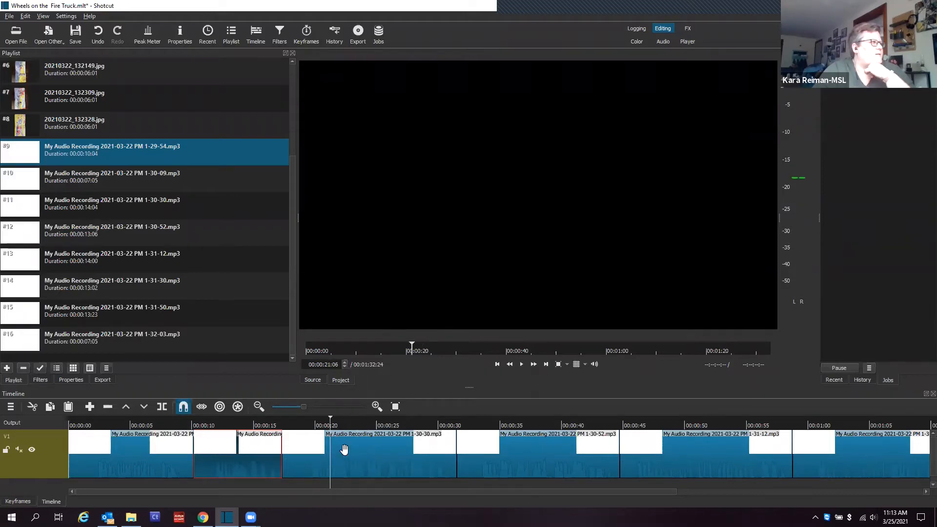
{"action": "left_click", "coordinate": [342, 449]}
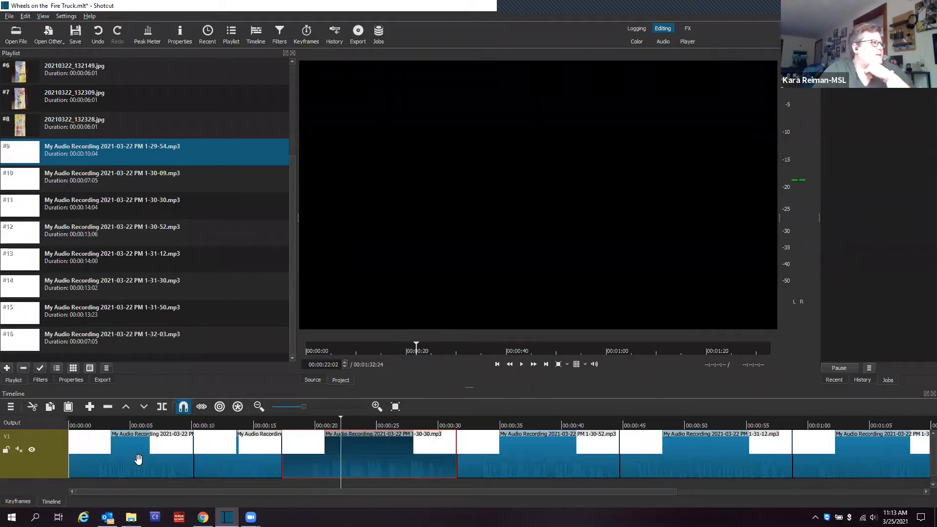
- Trim about one second off the end of the first audio clip, 1-29-54, on track V1
{"action": "left_click", "coordinate": [119, 467]}
{"action": "left_click", "coordinate": [117, 424]}
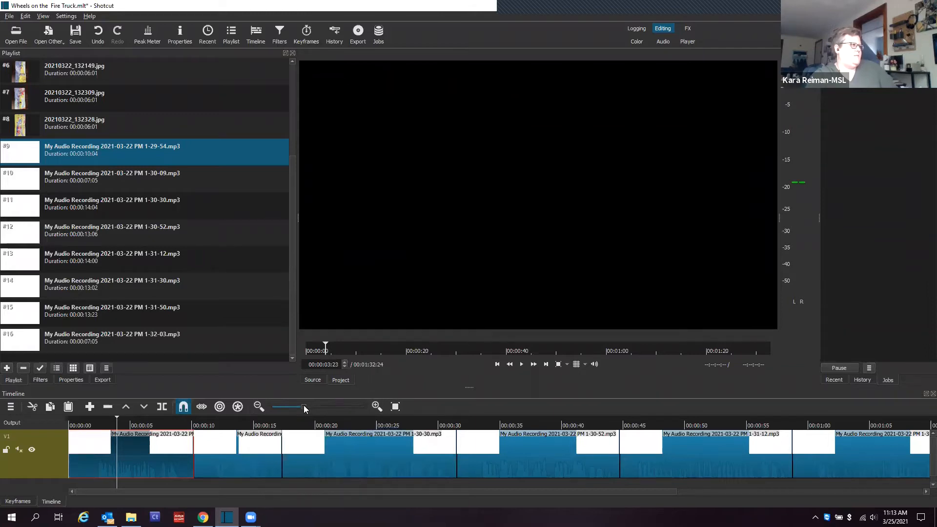
{"action": "left_click_drag", "start_coordinate": [319, 407], "coordinate": [323, 407]}
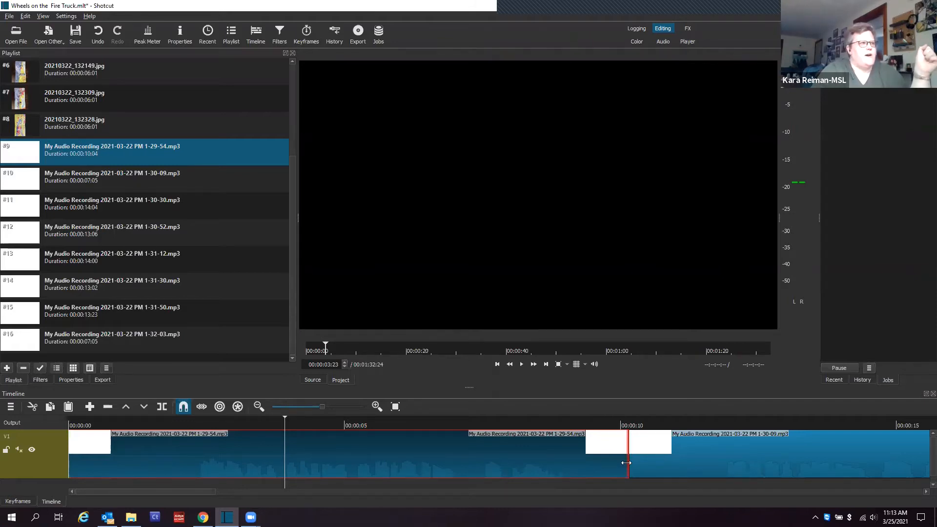
{"action": "left_click_drag", "start_coordinate": [626, 461], "coordinate": [569, 471]}
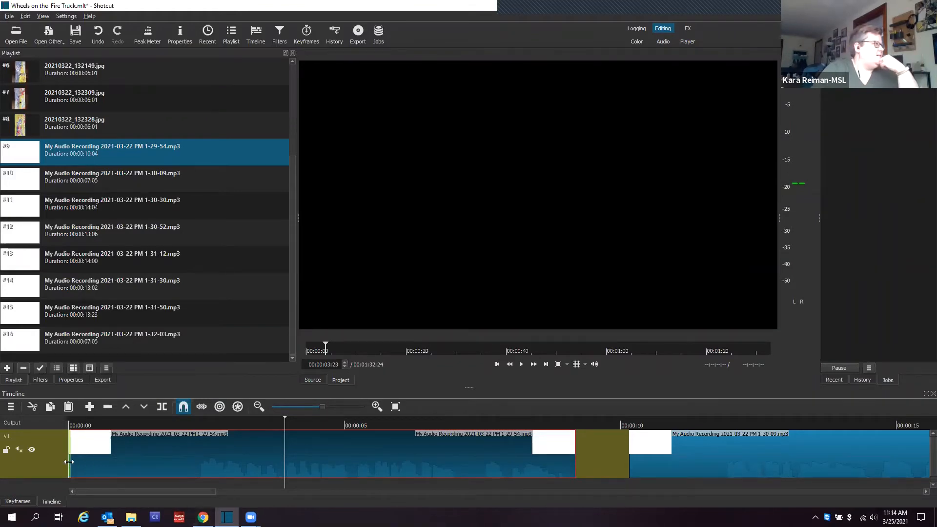
- Trim about 2 s off the start of 1-29-54 and 0.7 s off 1-30-09, and place both back to back from the timeline's start
{"action": "left_click_drag", "start_coordinate": [118, 465], "coordinate": [183, 468]}
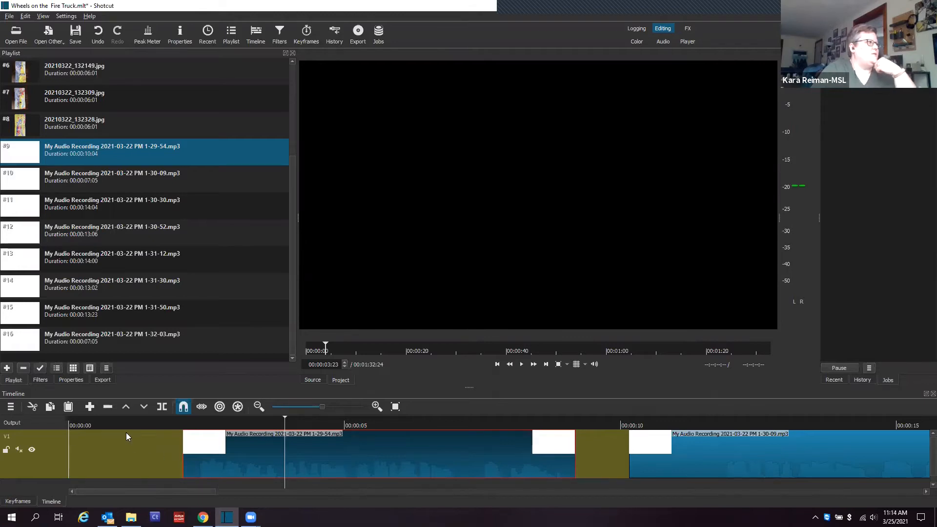
{"action": "left_click_drag", "start_coordinate": [301, 456], "coordinate": [200, 462]}
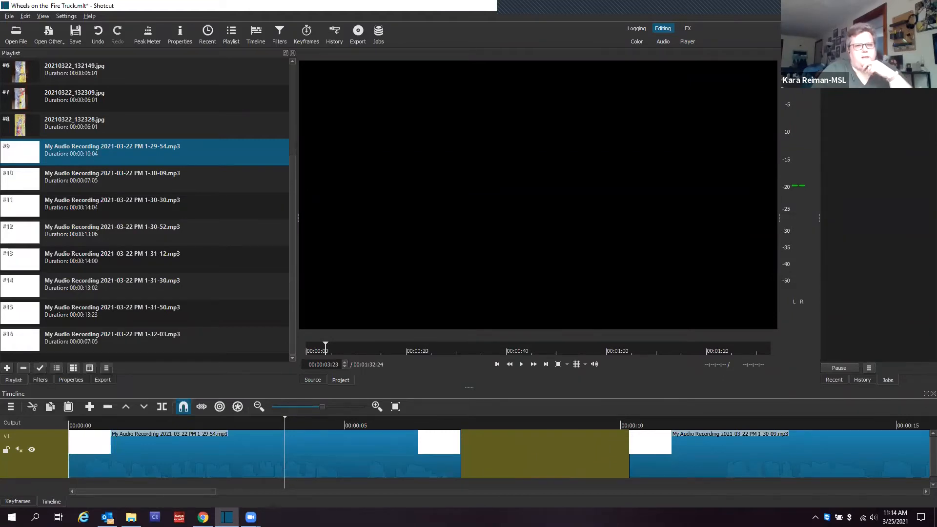
{"action": "left_click_drag", "start_coordinate": [627, 453], "coordinate": [668, 462]}
{"action": "left_click", "coordinate": [746, 463]}
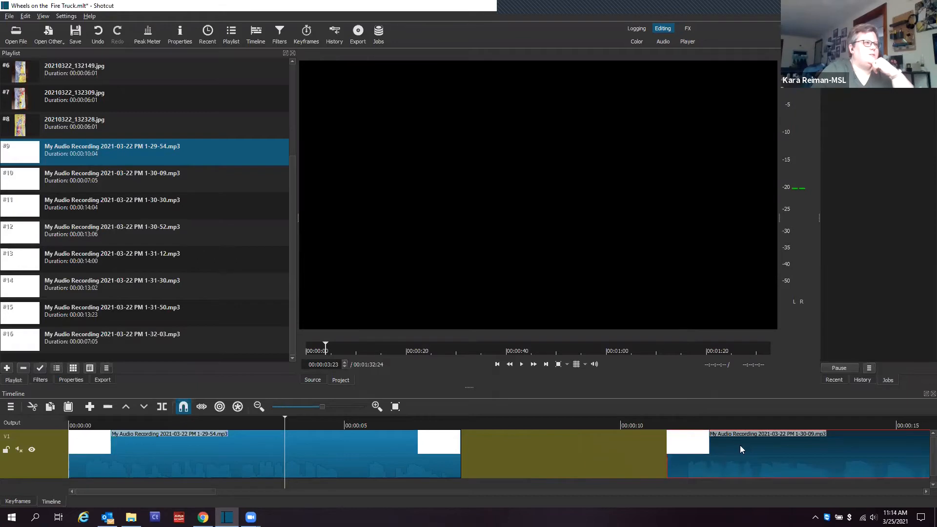
{"action": "left_click_drag", "start_coordinate": [738, 440], "coordinate": [398, 444]}
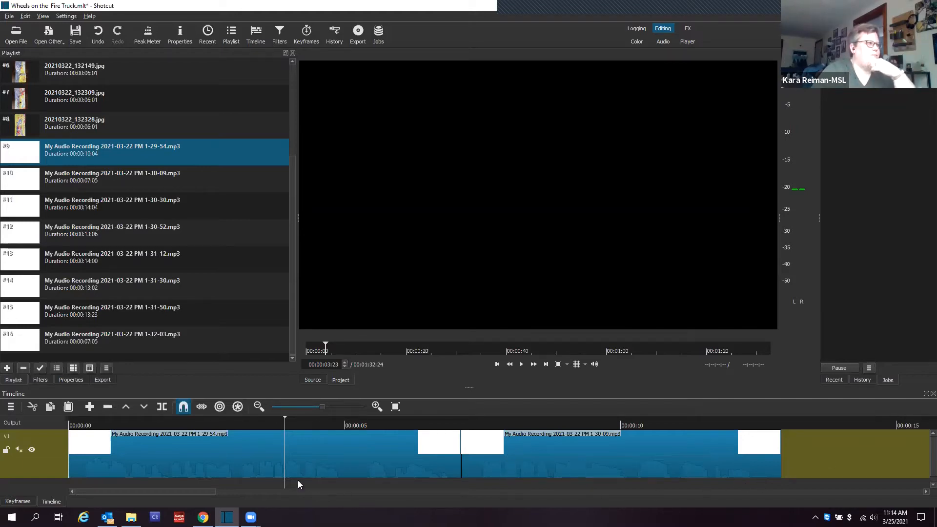
- Trim about 0.3 s off the end of 1-30-09 and 1.1 s off the start of 1-30-30, and close the gap between them
{"action": "left_click_drag", "start_coordinate": [199, 491], "coordinate": [280, 493]}
{"action": "left_click_drag", "start_coordinate": [305, 459], "coordinate": [283, 460]}
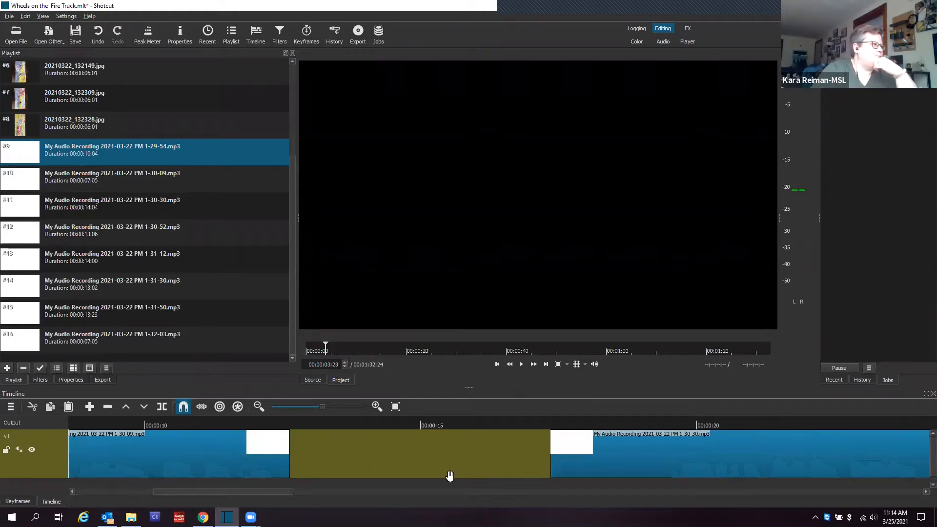
{"action": "left_click_drag", "start_coordinate": [384, 461], "coordinate": [337, 459]}
{"action": "left_click_drag", "start_coordinate": [504, 462], "coordinate": [612, 469]}
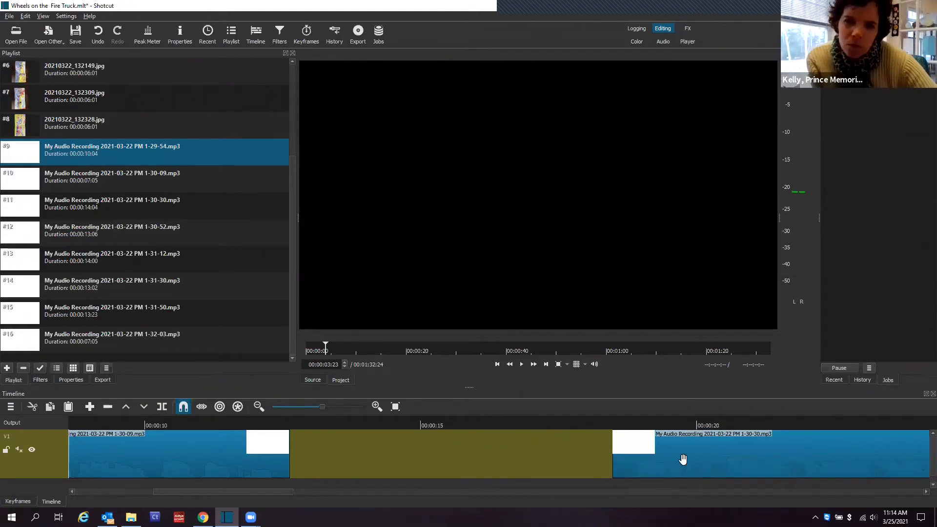
{"action": "left_click_drag", "start_coordinate": [462, 457], "coordinate": [156, 444]}
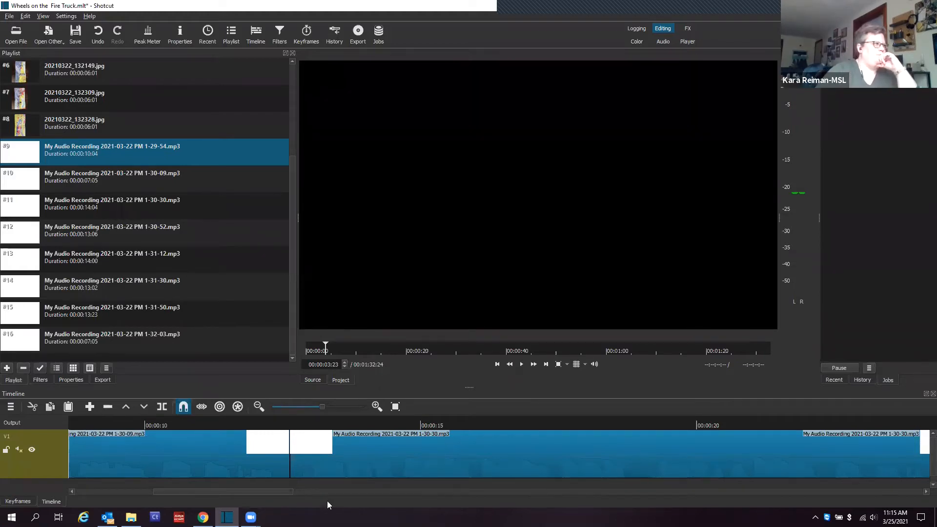
- Trim about 0.4 s off the end of 1-30-30, trim the start of 1-30-52, and move 1-30-52 directly against 1-30-30
{"action": "left_click_drag", "start_coordinate": [269, 492], "coordinate": [334, 496]}
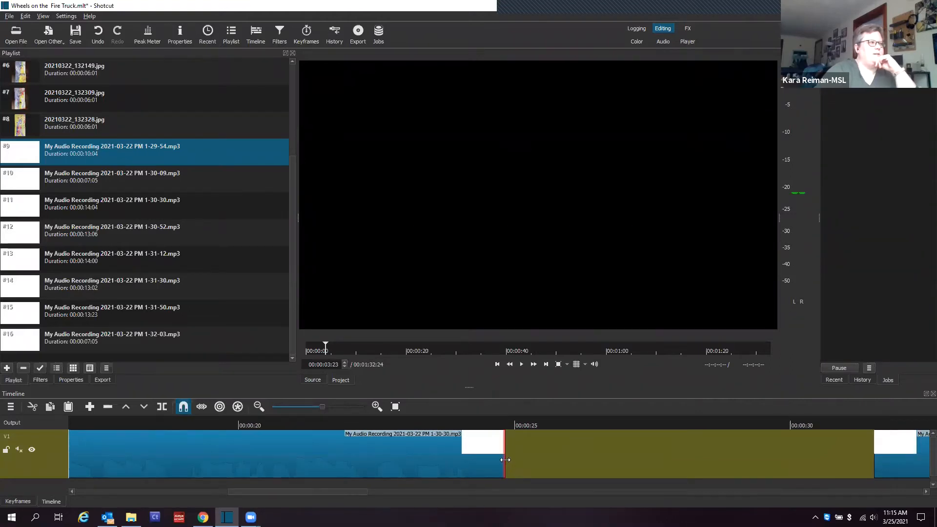
{"action": "left_click_drag", "start_coordinate": [505, 460], "coordinate": [480, 460]}
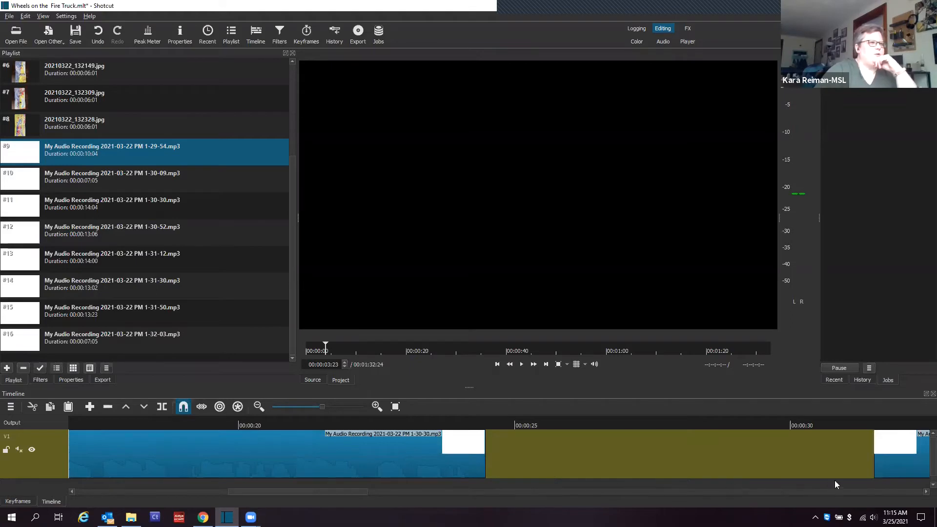
{"action": "left_click_drag", "start_coordinate": [888, 462], "coordinate": [577, 450]}
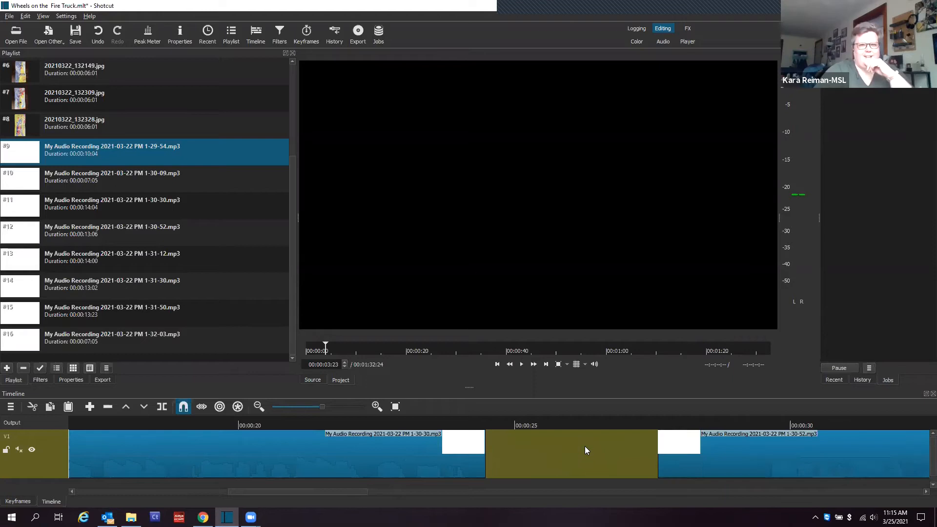
{"action": "left_click_drag", "start_coordinate": [675, 463], "coordinate": [764, 469]}
{"action": "left_click_drag", "start_coordinate": [533, 457], "coordinate": [274, 446]}
- Trim about 0.3 s off the end of 1-30-52 and move 1-31-12 and 1-31-30 earlier to close the gaps on V1
{"action": "left_click_drag", "start_coordinate": [269, 490], "coordinate": [388, 496]}
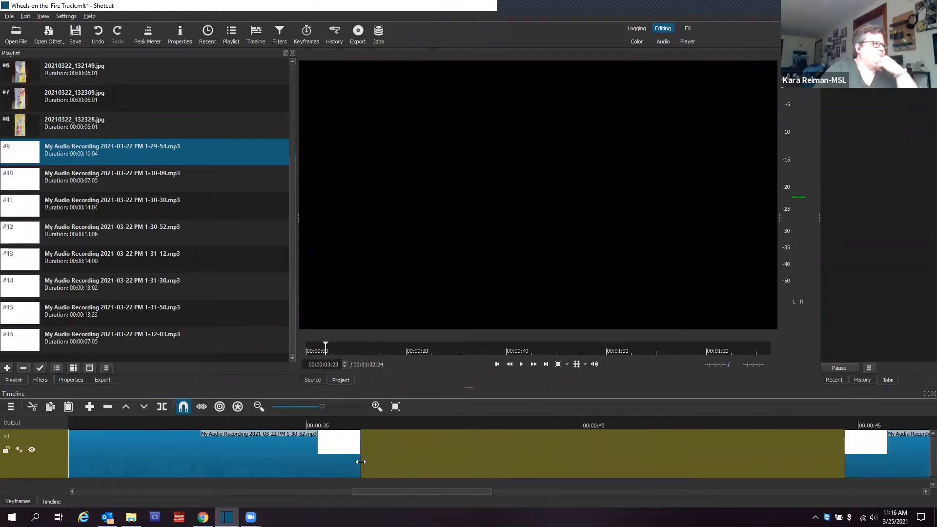
{"action": "left_click_drag", "start_coordinate": [350, 461], "coordinate": [334, 461]}
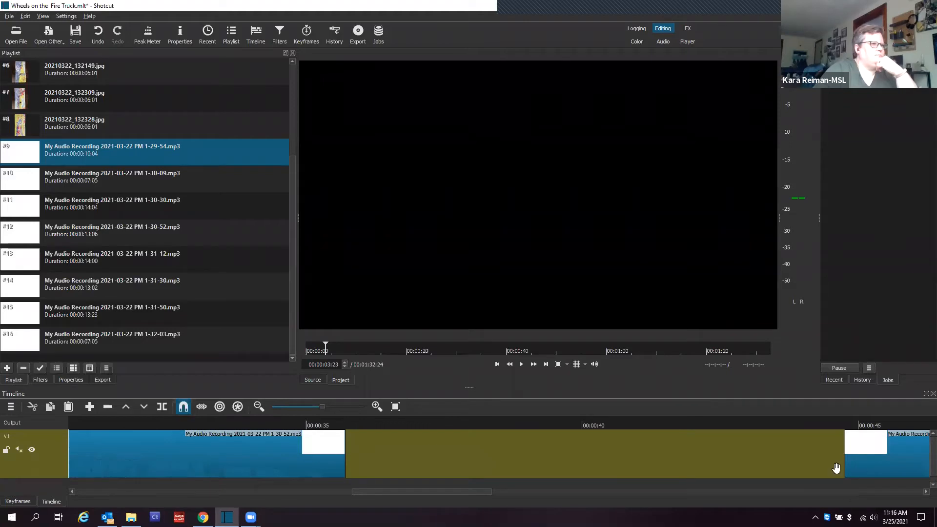
{"action": "left_click_drag", "start_coordinate": [862, 458], "coordinate": [317, 471]}
{"action": "left_click_drag", "start_coordinate": [450, 490], "coordinate": [563, 493]}
{"action": "left_click_drag", "start_coordinate": [830, 456], "coordinate": [213, 460]}
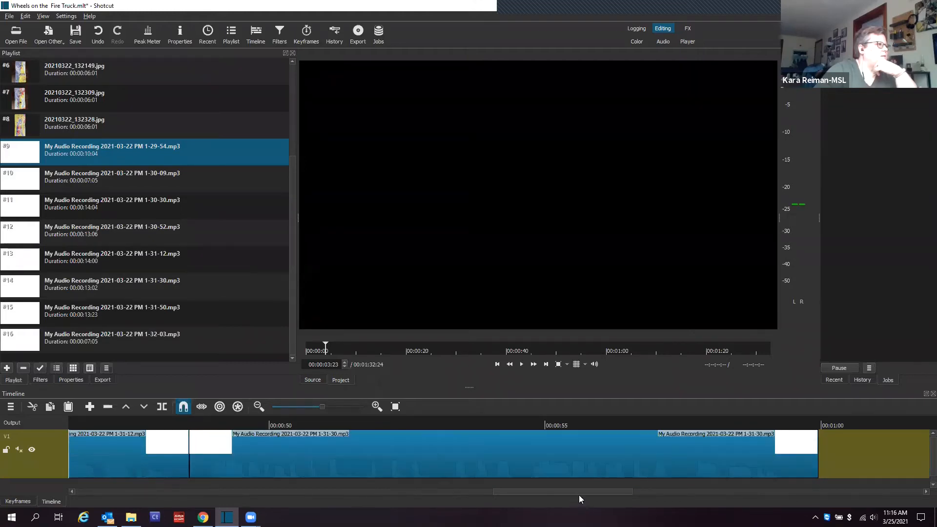
- Trim about 2 s off the start of 1-31-50 and move it directly against the end of 1-31-30
{"action": "left_click_drag", "start_coordinate": [579, 492], "coordinate": [676, 495]}
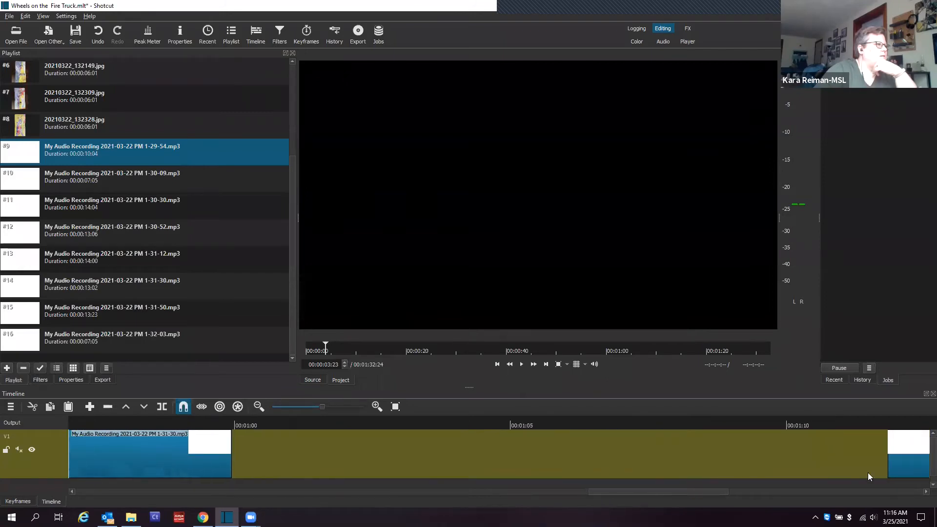
{"action": "left_click_drag", "start_coordinate": [901, 449], "coordinate": [146, 450]}
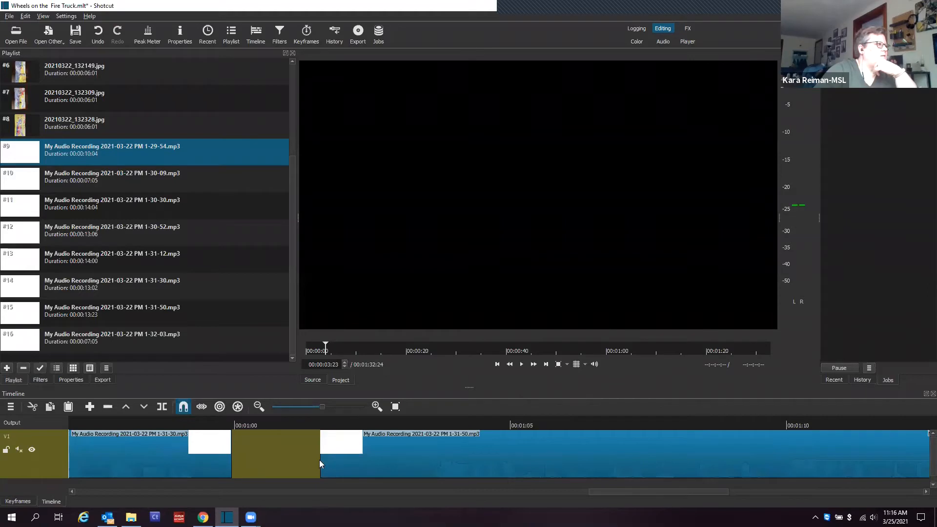
{"action": "left_click_drag", "start_coordinate": [320, 459], "coordinate": [428, 459]}
{"action": "left_click_drag", "start_coordinate": [264, 465], "coordinate": [145, 476]}
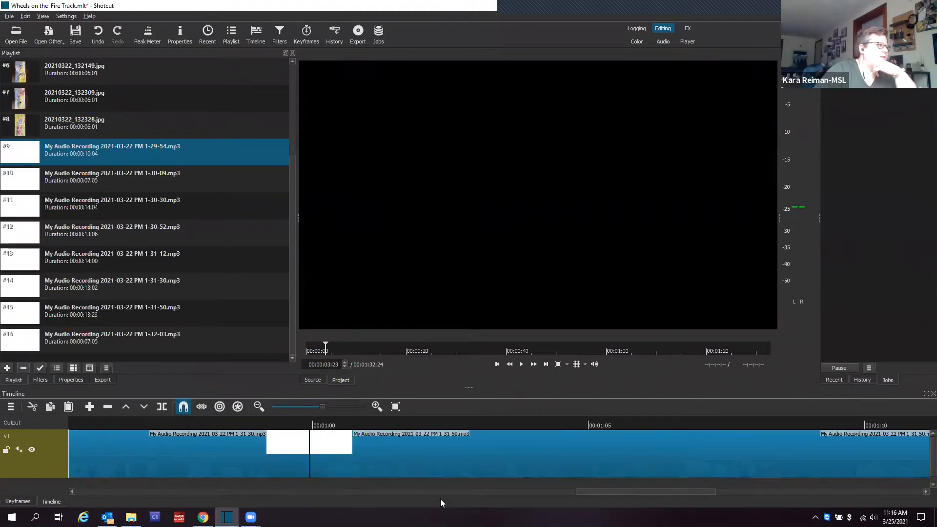
- Trim about 1.5 s off the start of the last clip, 1-32-03, and move it directly against the end of 1-31-50
{"action": "left_click_drag", "start_coordinate": [641, 490], "coordinate": [804, 503]}
{"action": "left_click_drag", "start_coordinate": [819, 457], "coordinate": [117, 447]}
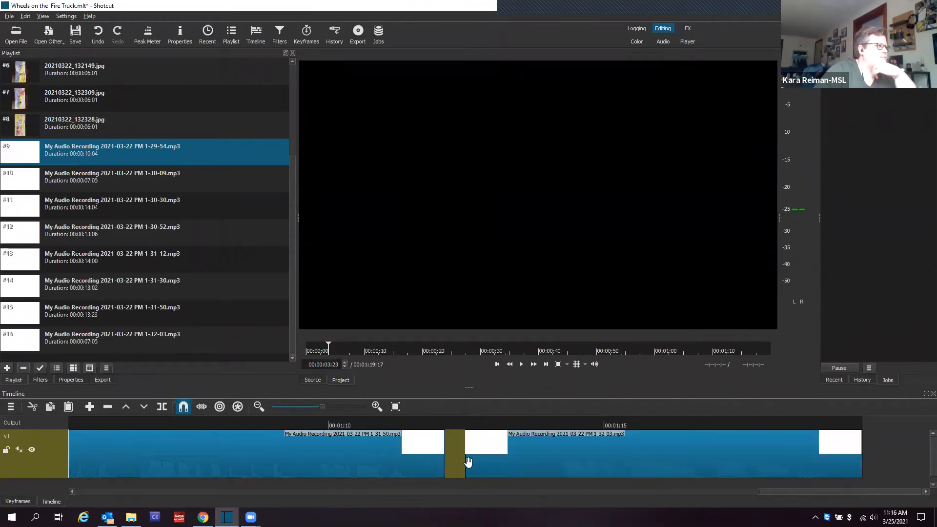
{"action": "left_click_drag", "start_coordinate": [467, 462], "coordinate": [547, 471]}
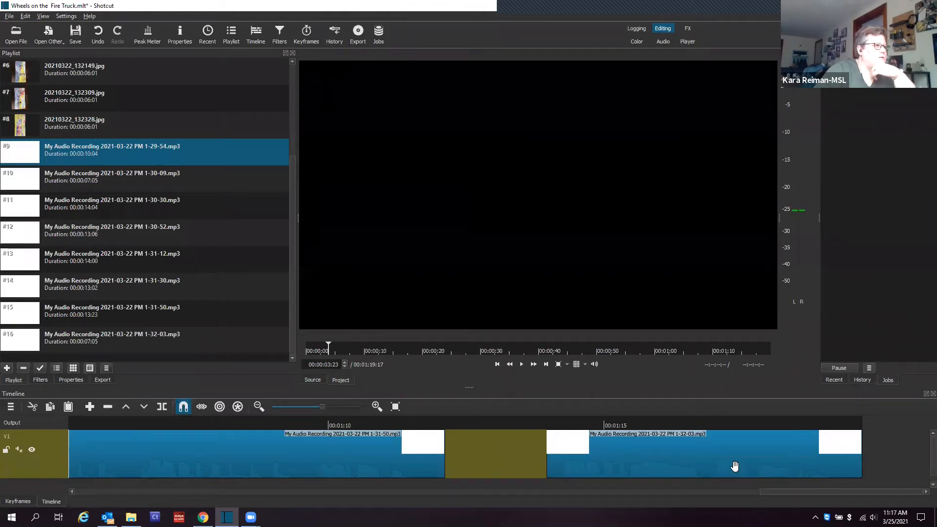
{"action": "left_click_drag", "start_coordinate": [629, 470], "coordinate": [449, 460]}
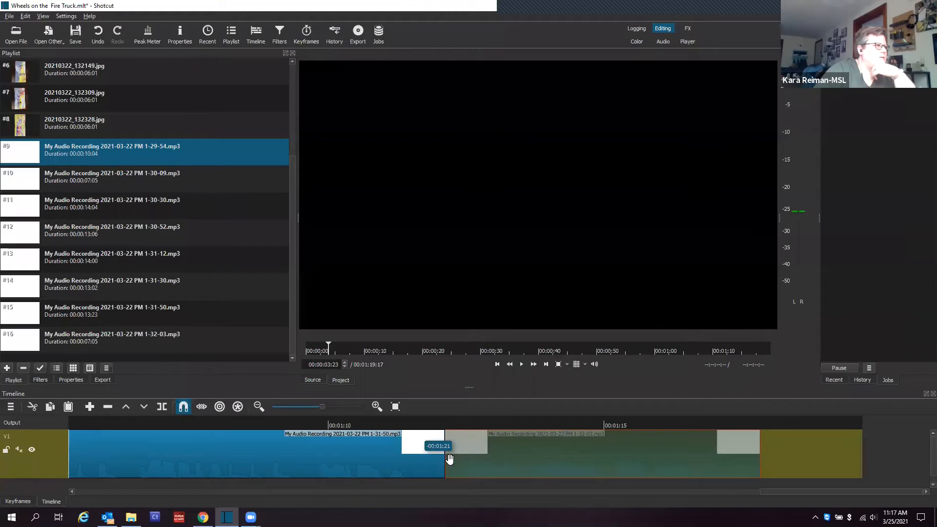
{"action": "left_click_drag", "start_coordinate": [690, 506], "coordinate": [859, 469]}
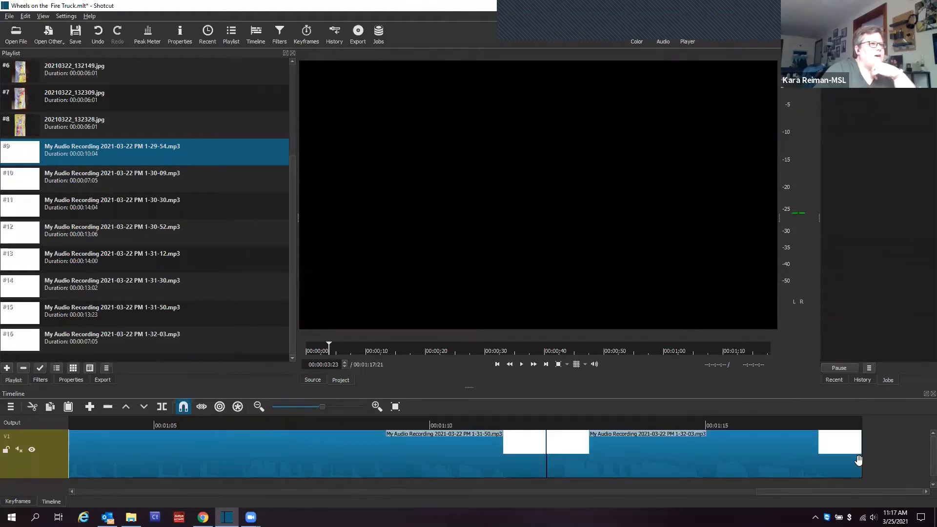
{"action": "left_click", "coordinate": [857, 461]}
{"action": "left_click", "coordinate": [842, 462]}
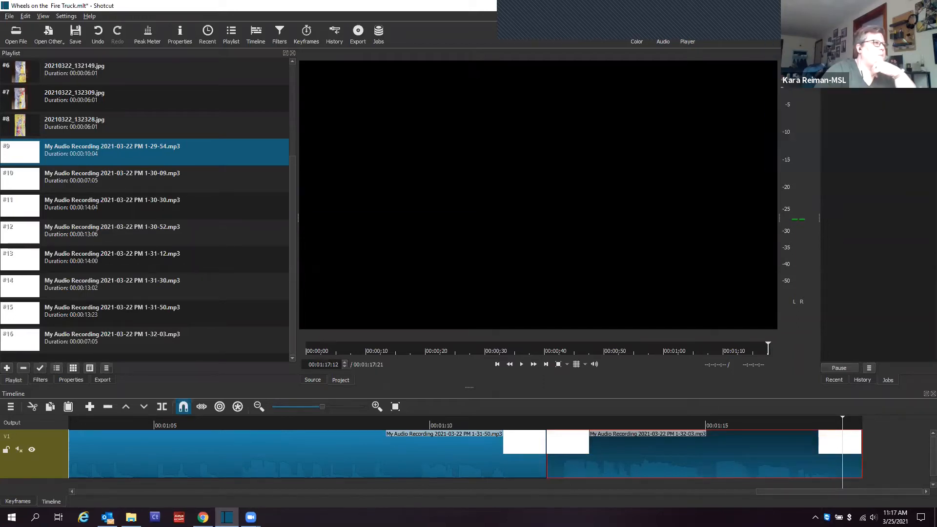
- Preview the trimmed narration from the beginning of the timeline and stop it near the end of the first clip
{"action": "left_click_drag", "start_coordinate": [817, 491], "coordinate": [92, 476]}
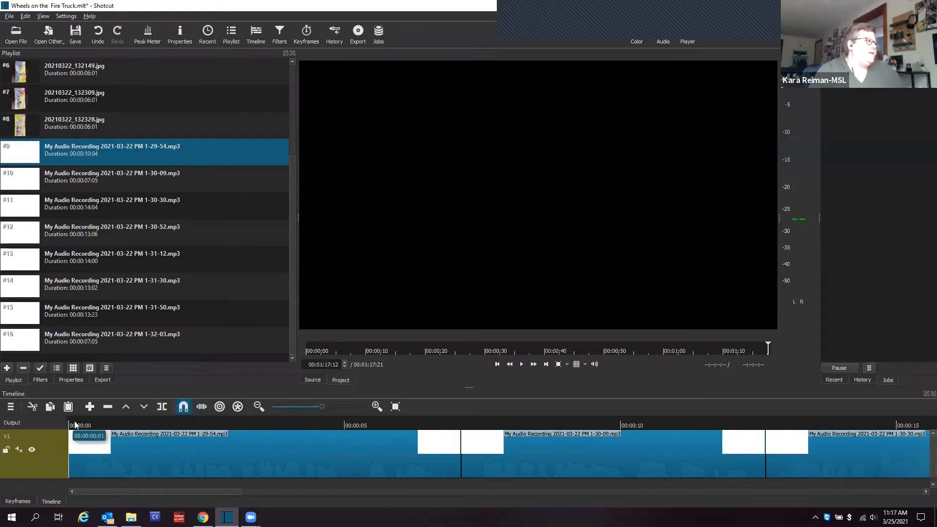
{"action": "left_click", "coordinate": [223, 421]}
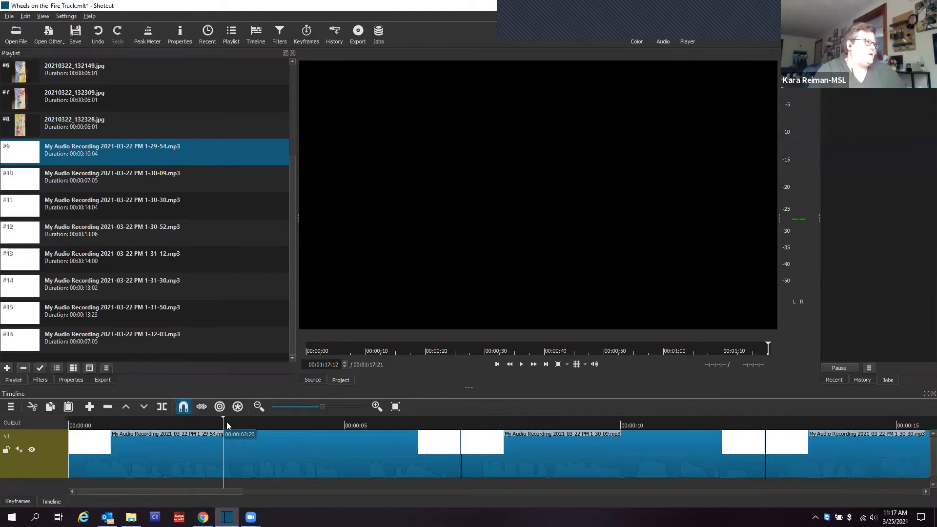
{"action": "left_click", "coordinate": [197, 423]}
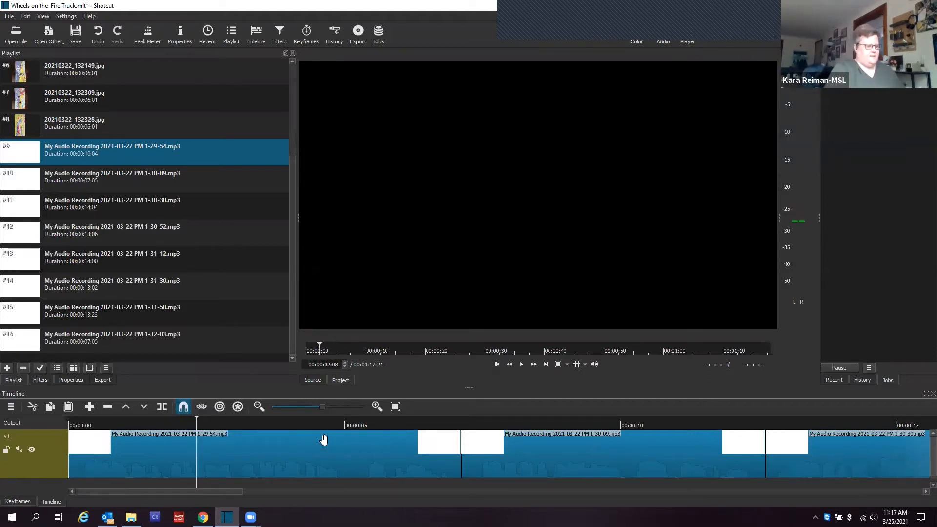
{"action": "key", "text": "Home"}
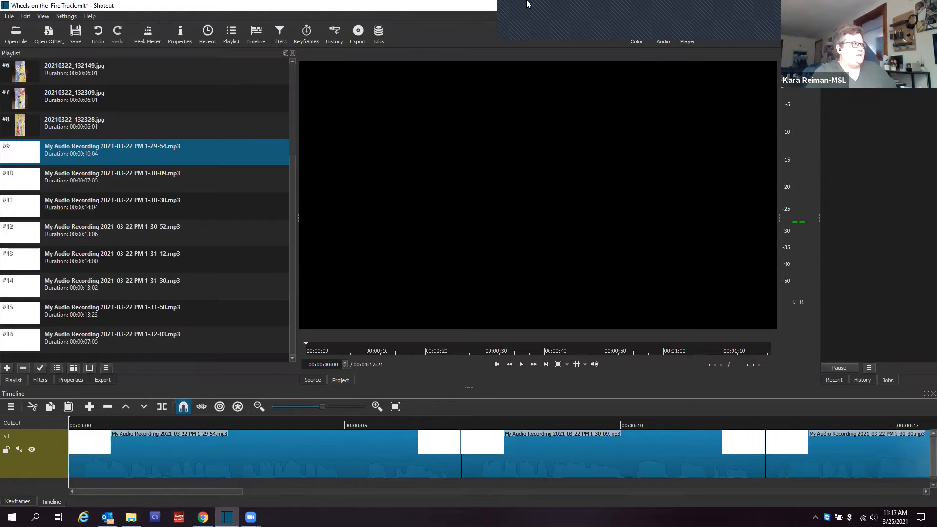
{"action": "key", "text": "space"}
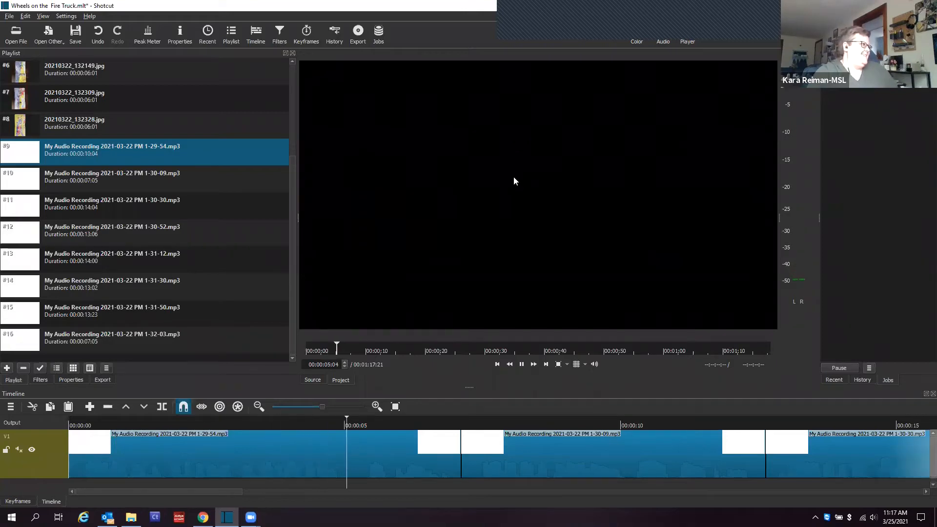
{"action": "key", "text": "space"}
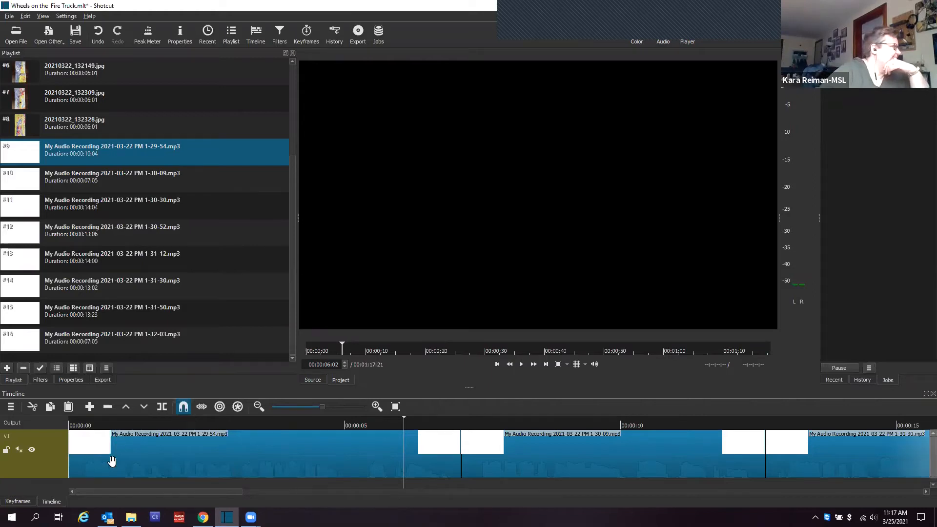
- Add an audio track to the timeline beneath V1
{"action": "left_click_drag", "start_coordinate": [95, 490], "coordinate": [113, 492]}
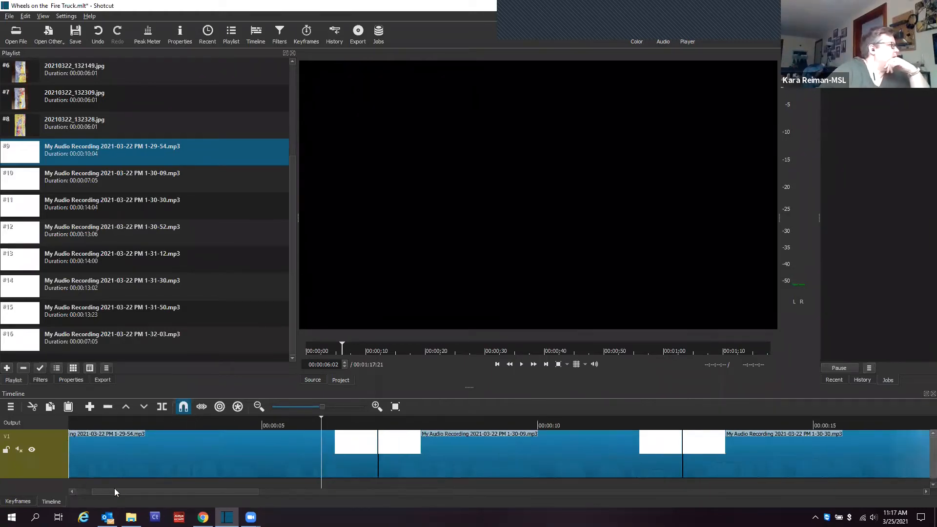
{"action": "left_click_drag", "start_coordinate": [115, 489], "coordinate": [82, 489]}
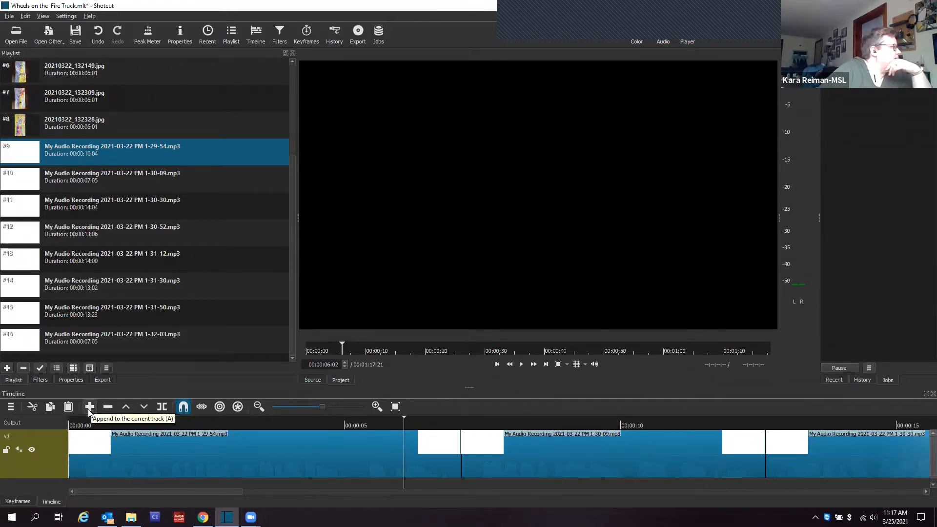
{"action": "left_click", "coordinate": [12, 406]}
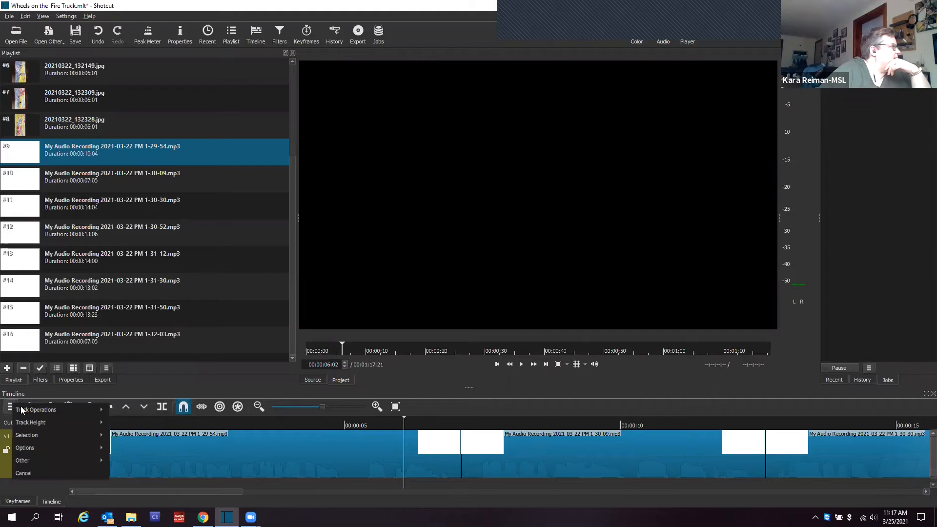
{"action": "mouse_move", "coordinate": [31, 410]}
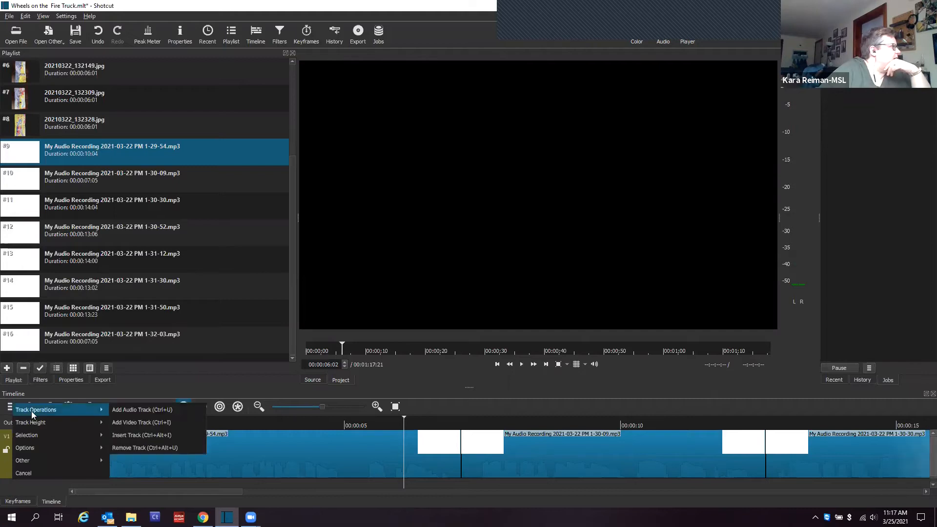
{"action": "left_click", "coordinate": [123, 411]}
{"action": "scroll", "coordinate": [186, 437], "scroll_direction": "left", "scroll_amount": 1}
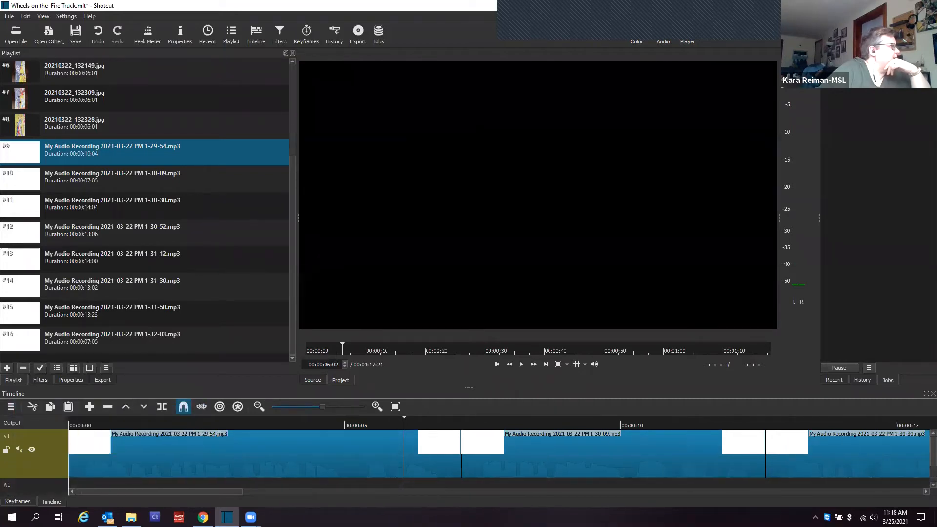
- Move the first three recordings, 1-29-54, 1-30-09 and 1-30-30, from V1 to audio track A1 at their same times
{"action": "scroll", "coordinate": [408, 452], "scroll_direction": "down", "scroll_amount": 1}
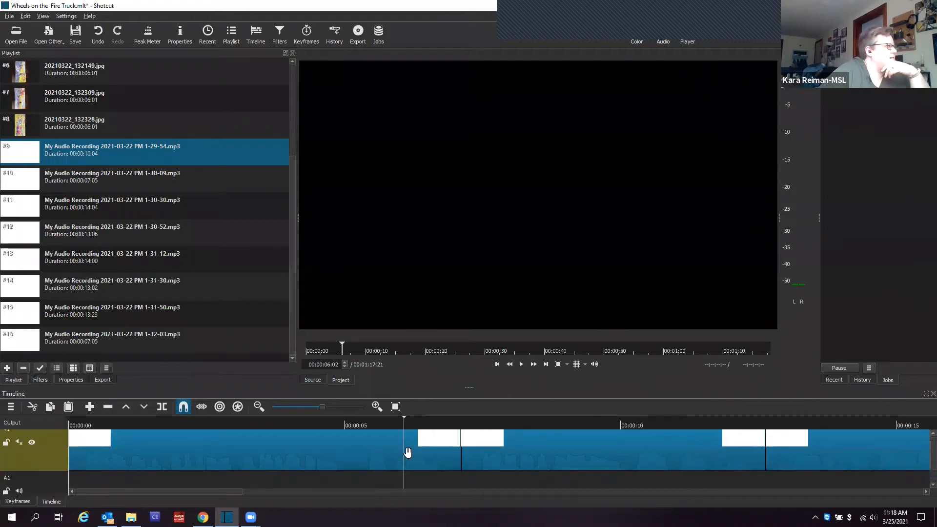
{"action": "left_click_drag", "start_coordinate": [111, 480], "coordinate": [122, 477]}
{"action": "left_click_drag", "start_coordinate": [496, 481], "coordinate": [510, 468]}
{"action": "left_click_drag", "start_coordinate": [225, 490], "coordinate": [315, 499]}
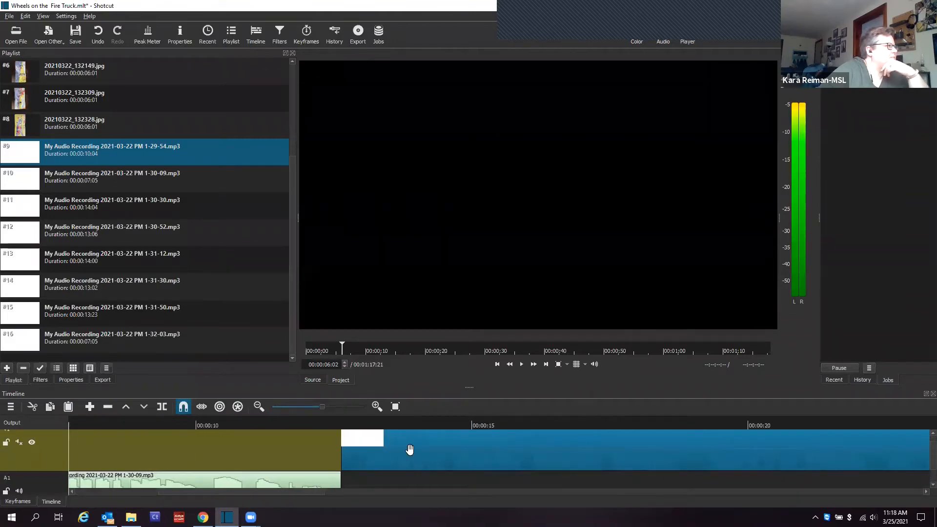
{"action": "left_click_drag", "start_coordinate": [408, 488], "coordinate": [398, 486]}
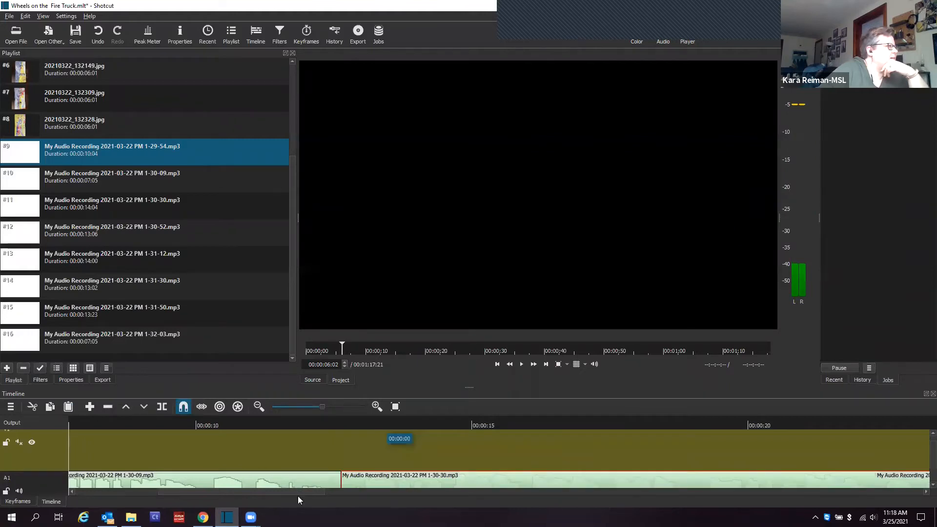
- Move the remaining recordings, 1-30-52 through 1-32-03, from V1 to audio track A1 at their same times
{"action": "left_click_drag", "start_coordinate": [302, 492], "coordinate": [414, 496]}
{"action": "left_click_drag", "start_coordinate": [490, 481], "coordinate": [489, 481]}
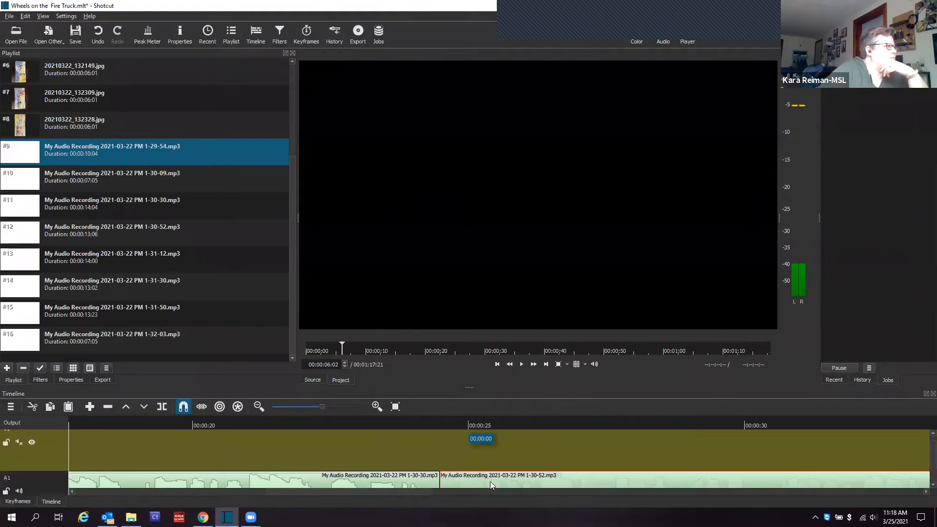
{"action": "left_click_drag", "start_coordinate": [413, 491], "coordinate": [697, 492]}
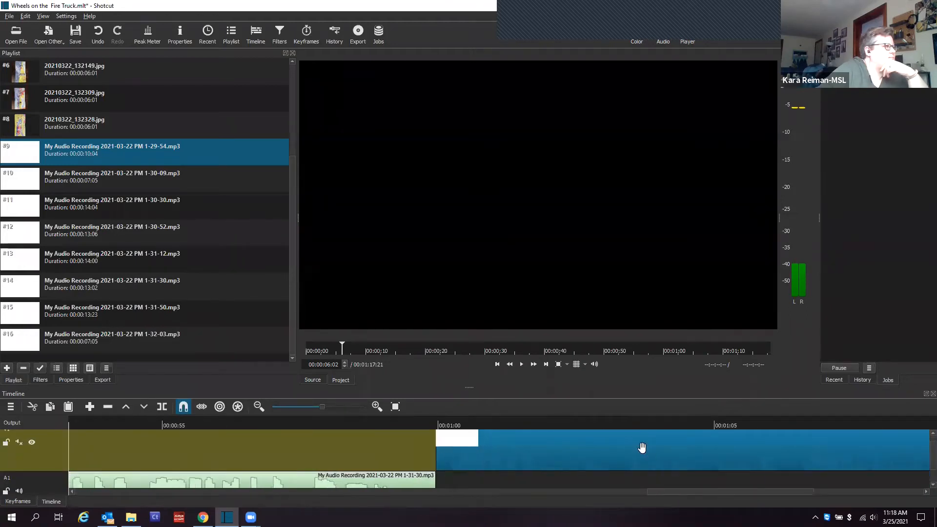
{"action": "left_click_drag", "start_coordinate": [675, 492], "coordinate": [829, 492]}
{"action": "left_click_drag", "start_coordinate": [730, 454], "coordinate": [712, 479]}
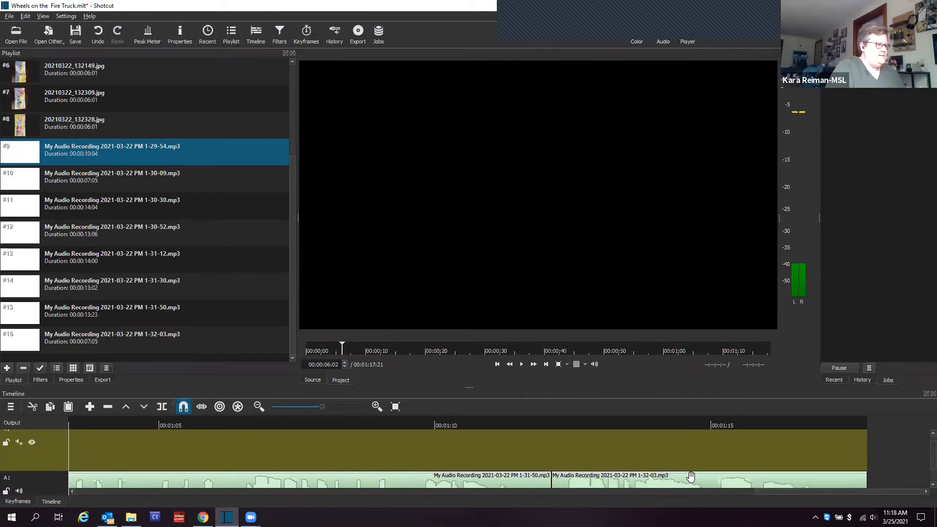
- Play the narration on A1 from the beginning of the timeline and stop it after about four seconds
{"action": "key", "text": "Home"}
{"action": "key", "text": "space"}
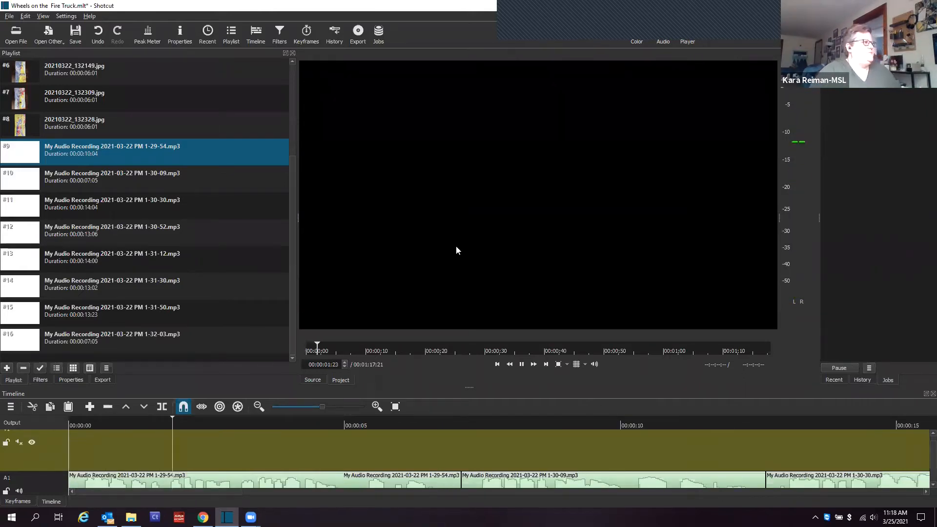
{"action": "key", "text": "space"}
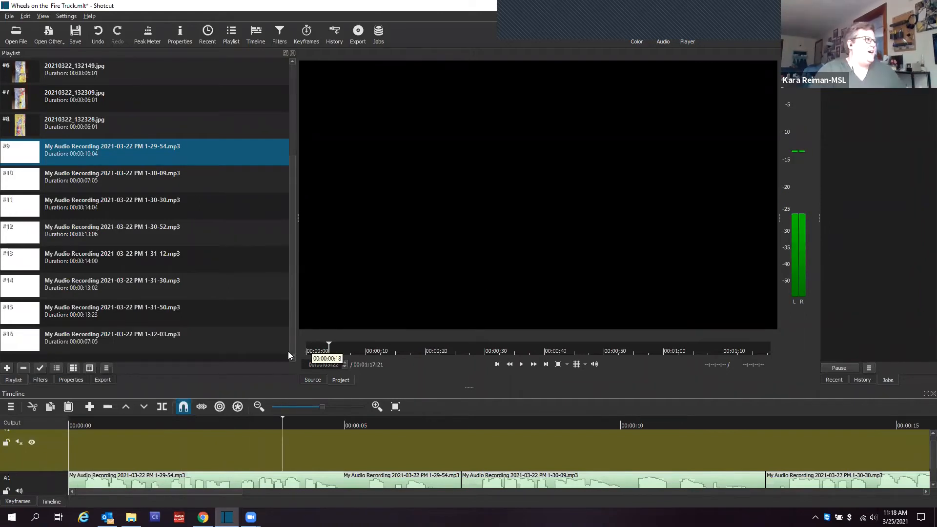
- Open the book cover photo 20210322_131920.jpg from the playlist in the viewer
{"action": "scroll", "coordinate": [112, 152], "scroll_direction": "up", "scroll_amount": 3}
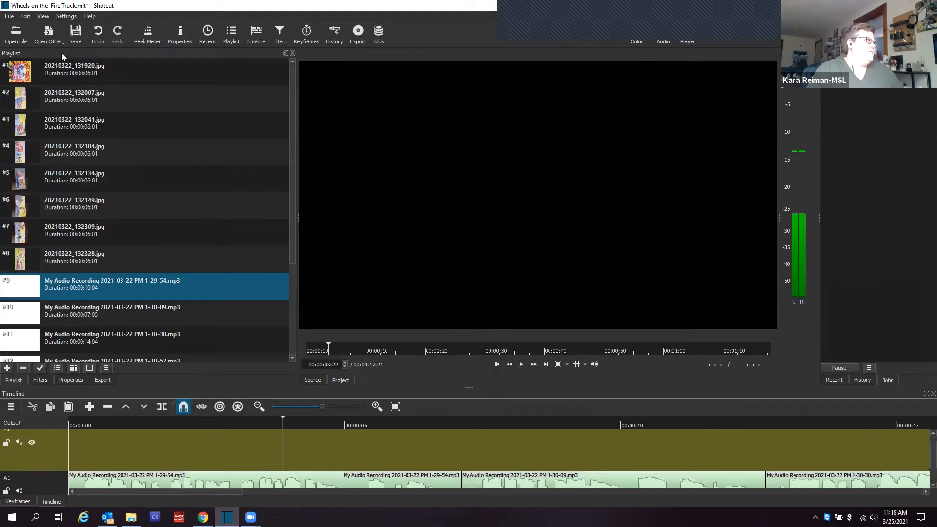
{"action": "left_click", "coordinate": [23, 70]}
{"action": "double_click", "coordinate": [22, 71]}
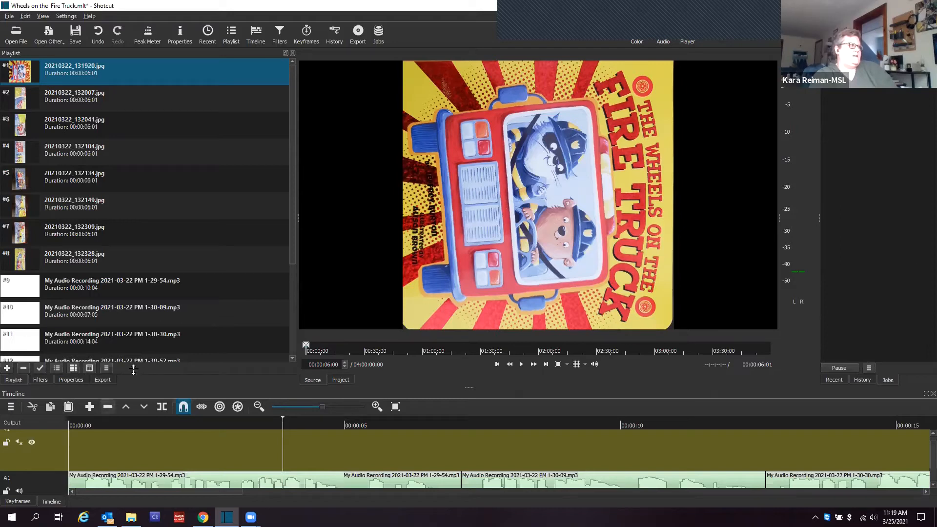
- Open the list of filters available for the cover photo and examine its video, audio and favorite categories
{"action": "left_click", "coordinate": [41, 380]}
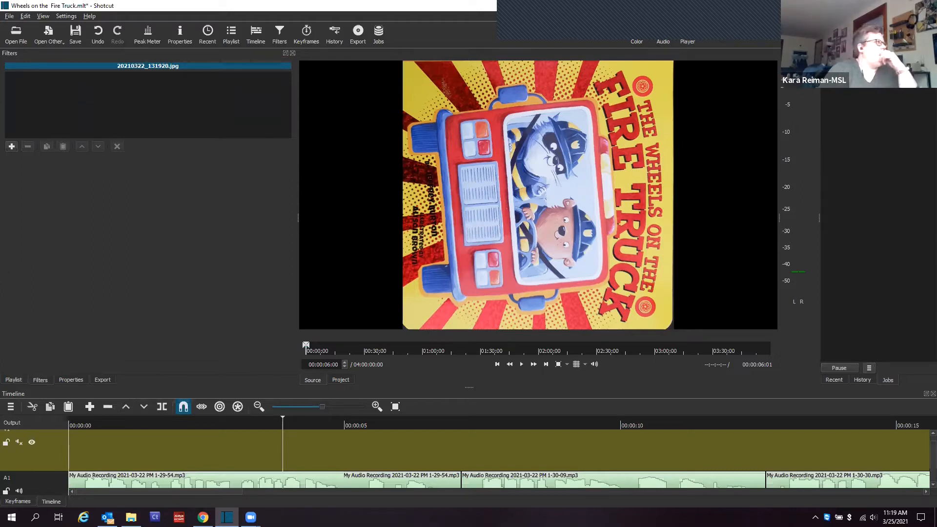
{"action": "left_click", "coordinate": [12, 146]}
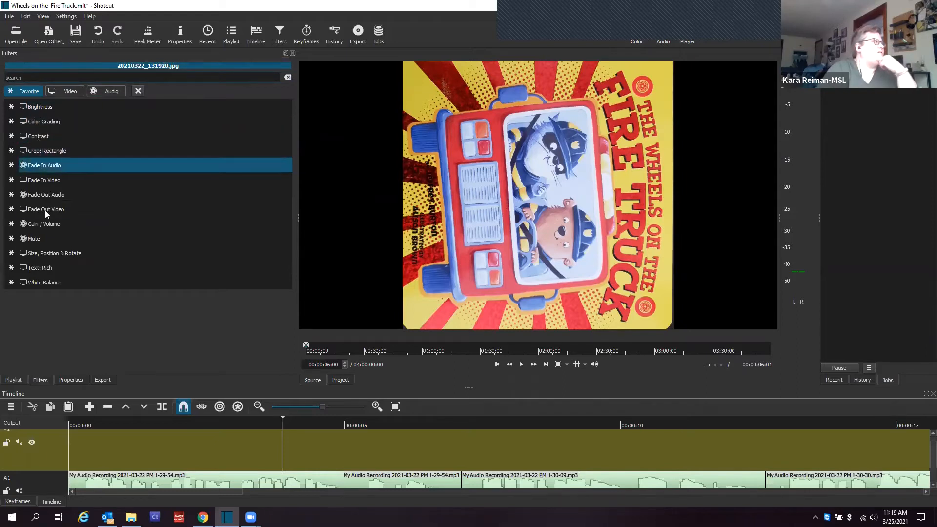
{"action": "left_click", "coordinate": [73, 91]}
{"action": "scroll", "coordinate": [140, 168], "scroll_direction": "down", "scroll_amount": 5}
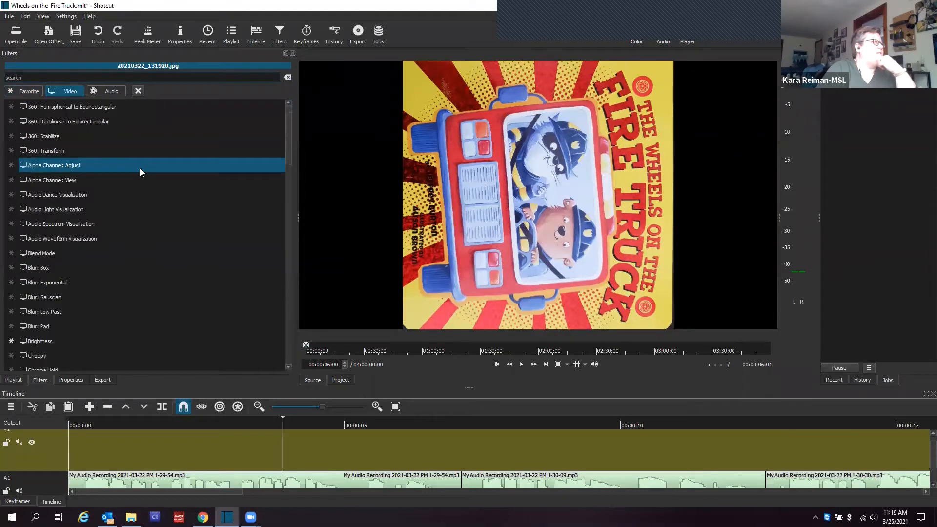
{"action": "scroll", "coordinate": [151, 201], "scroll_direction": "up", "scroll_amount": 4}
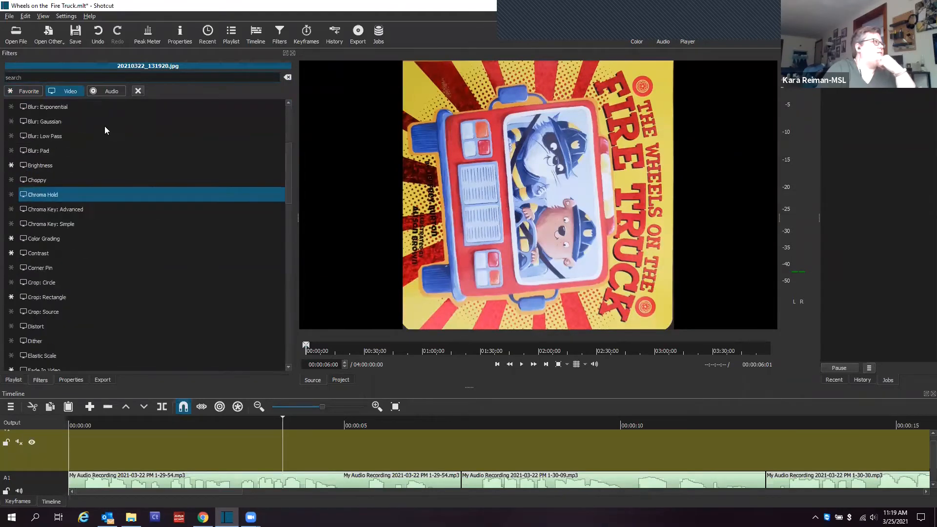
{"action": "left_click", "coordinate": [106, 90]}
{"action": "scroll", "coordinate": [137, 185], "scroll_direction": "down", "scroll_amount": 3}
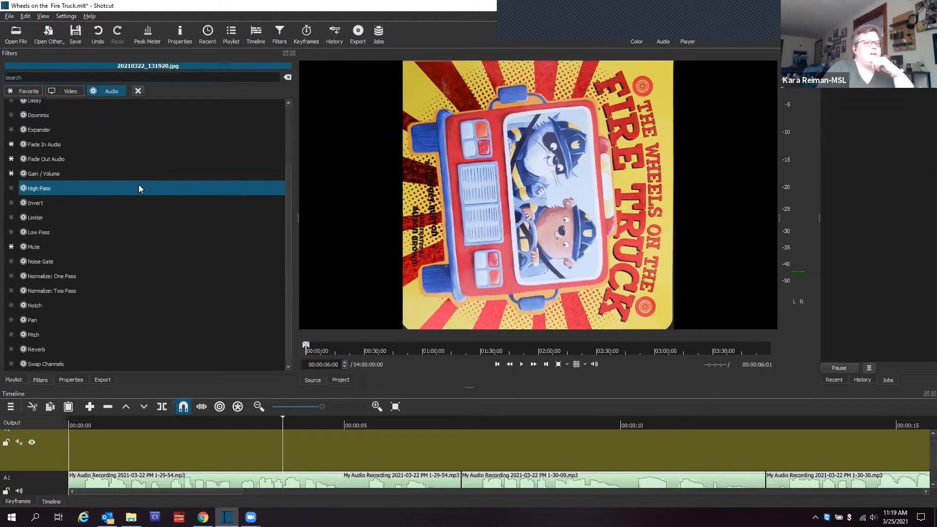
{"action": "scroll", "coordinate": [136, 188], "scroll_direction": "up", "scroll_amount": 3}
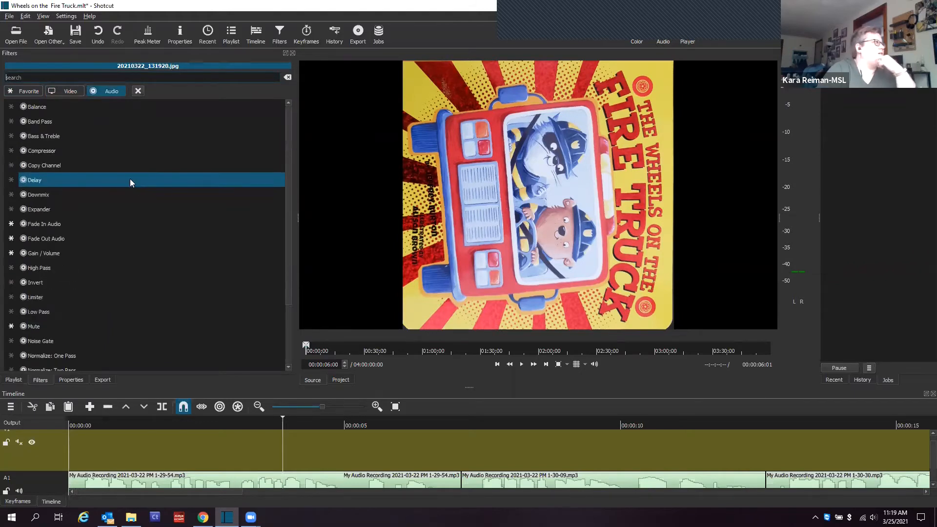
{"action": "left_click", "coordinate": [26, 90]}
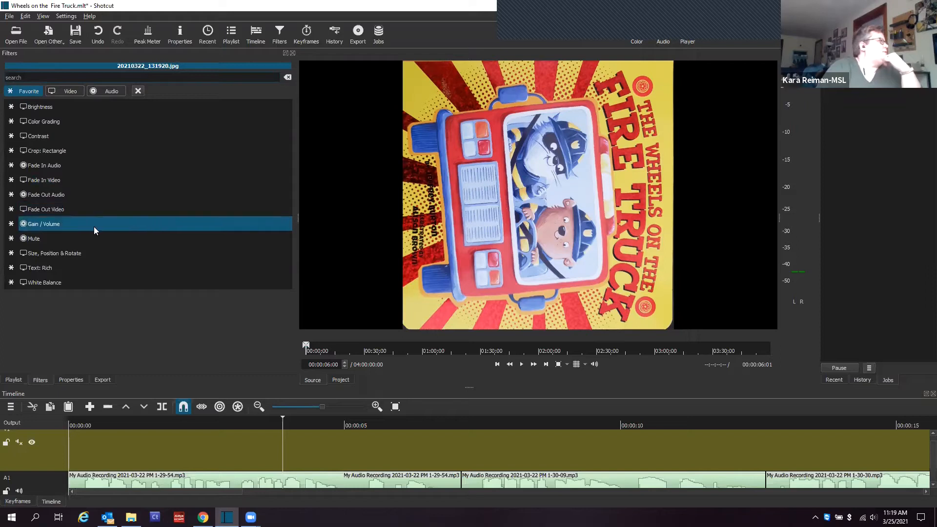
- Add a Size, Position & Rotate filter to the cover photo, shift it to position 420, 10 and set its rotation to 270°
{"action": "left_click", "coordinate": [65, 256]}
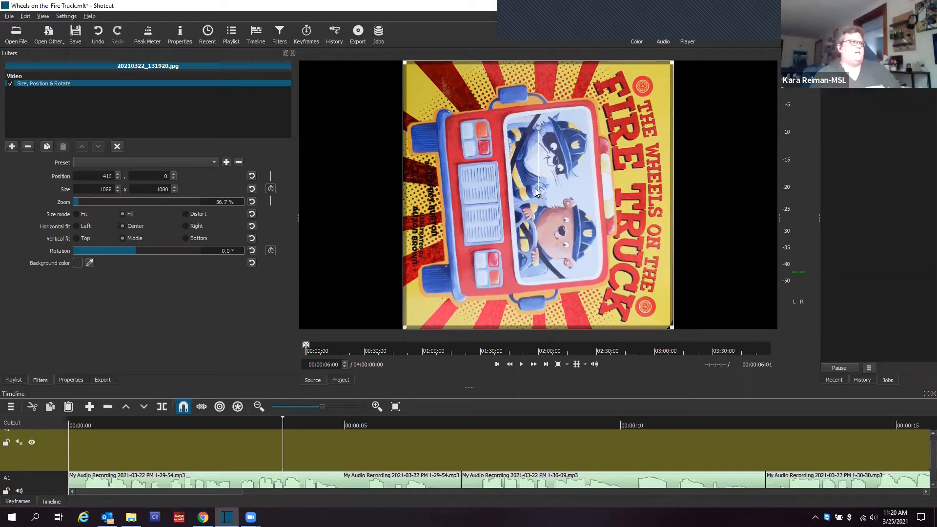
{"action": "mouse_move", "coordinate": [535, 192]}
{"action": "left_mouse_down"}
{"action": "mouse_move", "coordinate": [590, 170]}
{"action": "mouse_move", "coordinate": [543, 197]}
{"action": "left_mouse_up"}
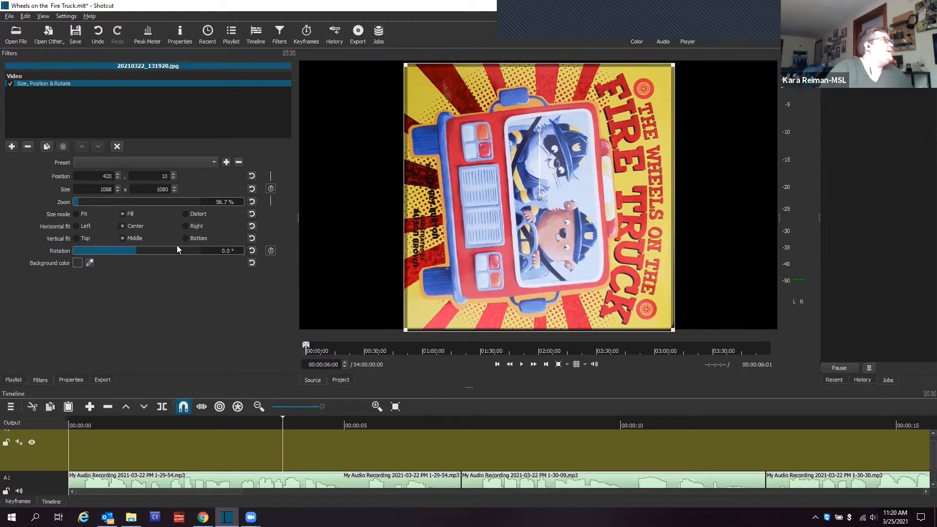
{"action": "left_click", "coordinate": [218, 252]}
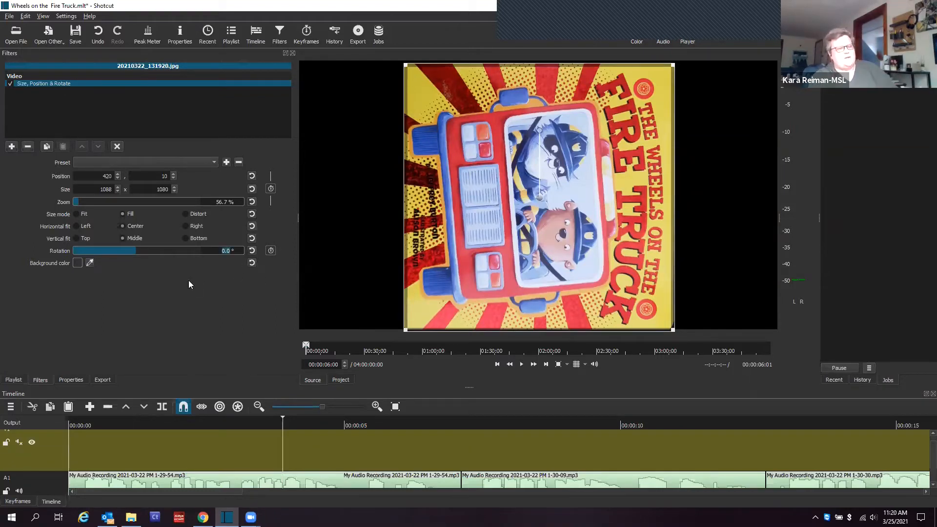
{"action": "type", "text": "270"}
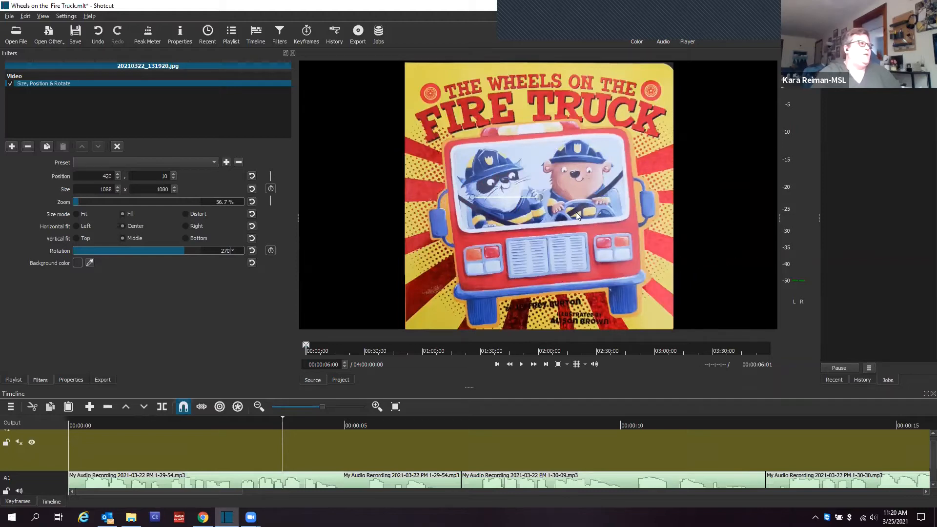
{"action": "left_click", "coordinate": [539, 196]}
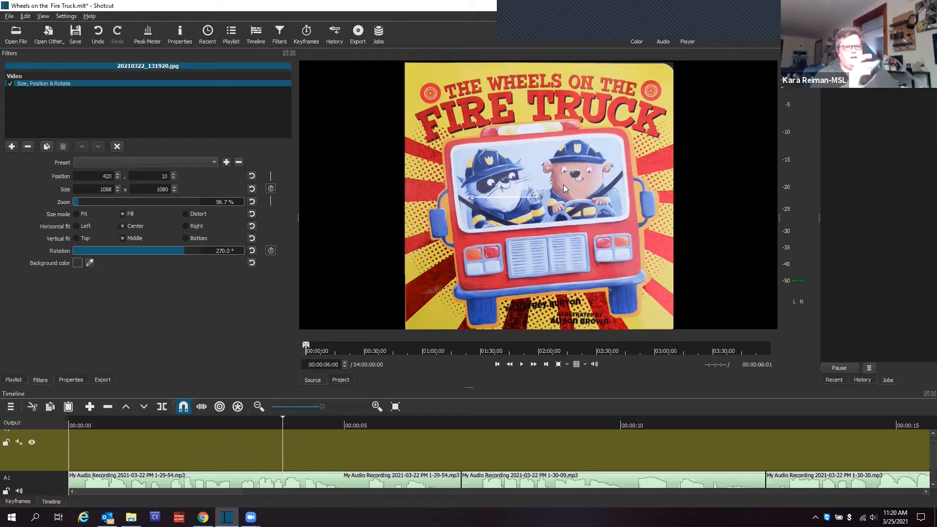
- Try enlarging the cover photo to 66.6 % zoom and shrinking it to 46.7 %, and return it to 56.7 %
{"action": "scroll", "coordinate": [564, 196], "scroll_direction": "up", "scroll_amount": 3}
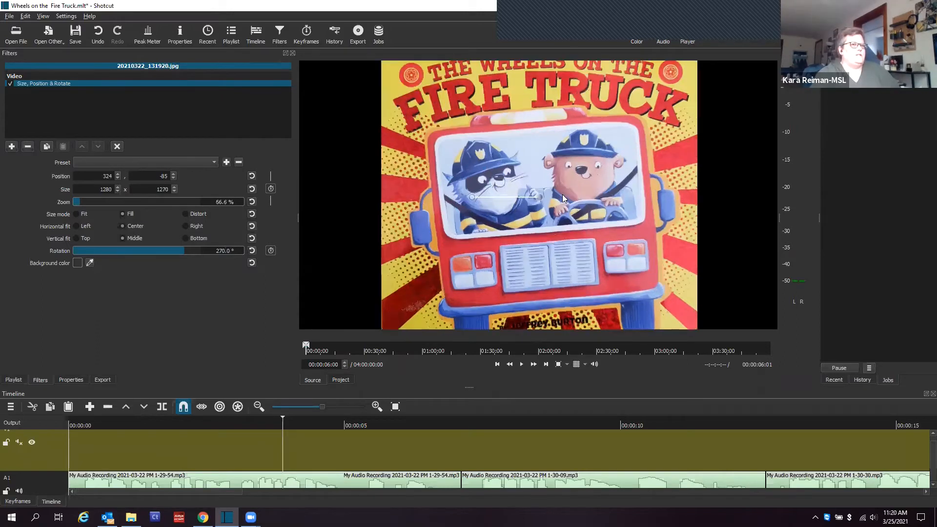
{"action": "scroll", "coordinate": [562, 193], "scroll_direction": "down", "scroll_amount": 3}
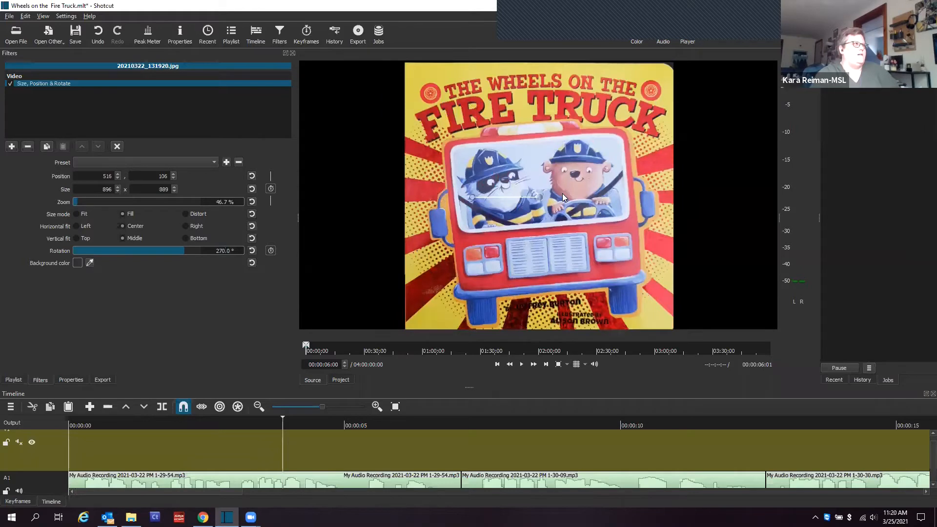
{"action": "scroll", "coordinate": [561, 193], "scroll_direction": "up", "scroll_amount": 3}
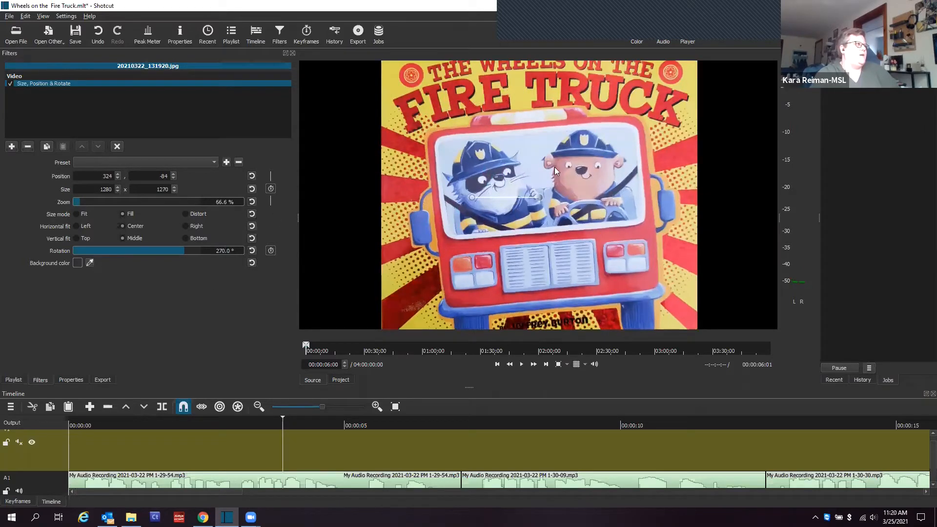
{"action": "scroll", "coordinate": [558, 167], "scroll_direction": "down", "scroll_amount": 3}
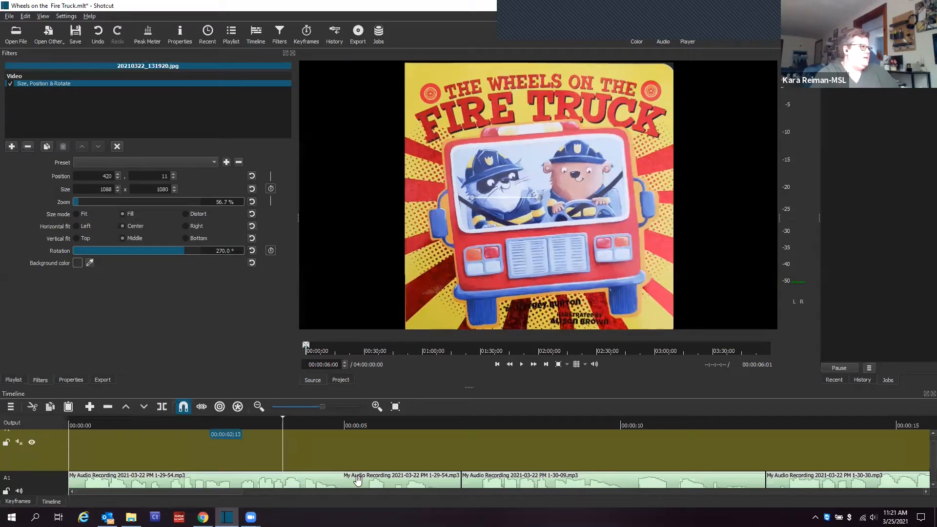
- Place the rotated cover photo at the start of V1 and extend it to the end of recording 1-29-54
{"action": "left_click_drag", "start_coordinate": [506, 250], "coordinate": [244, 420]}
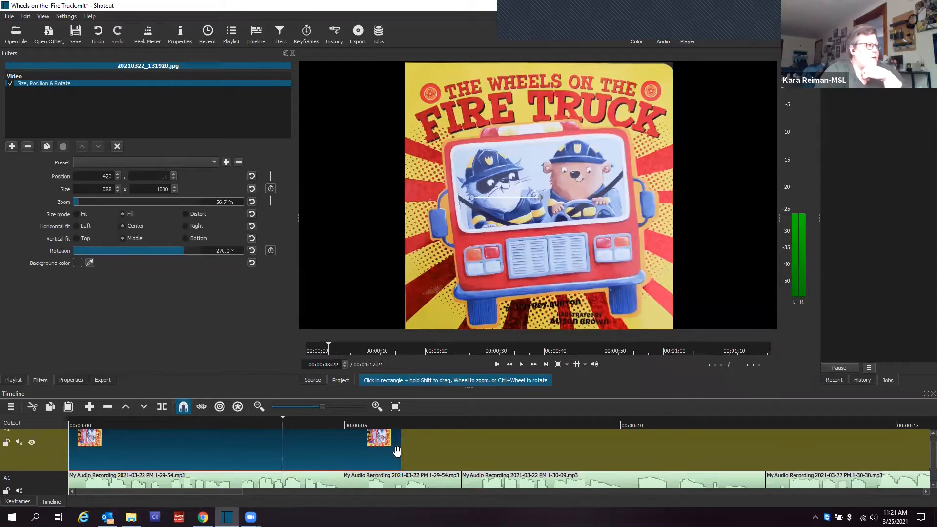
{"action": "left_click_drag", "start_coordinate": [401, 449], "coordinate": [464, 448]}
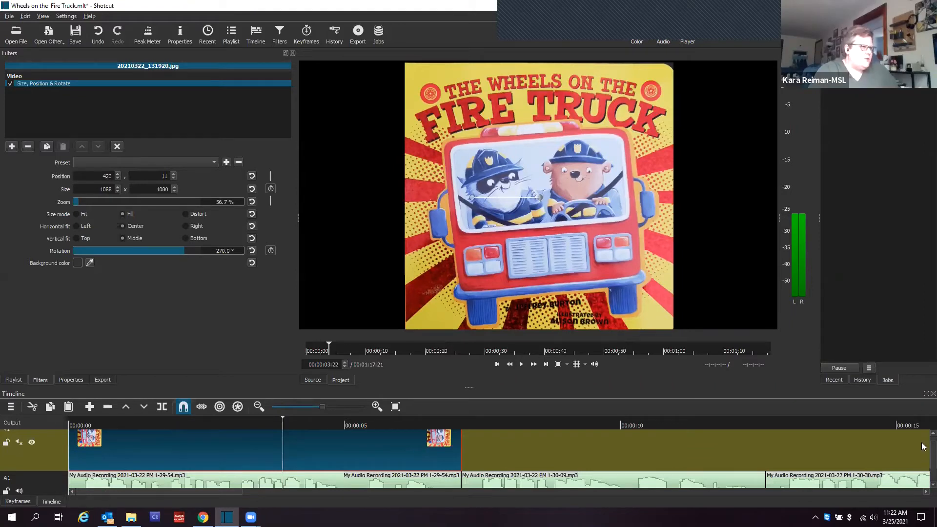
- Enlarge the timeline area until V1 and A1 are shown in full, and bring up the available track operations
{"action": "scroll", "coordinate": [922, 446], "scroll_direction": "up", "scroll_amount": 1}
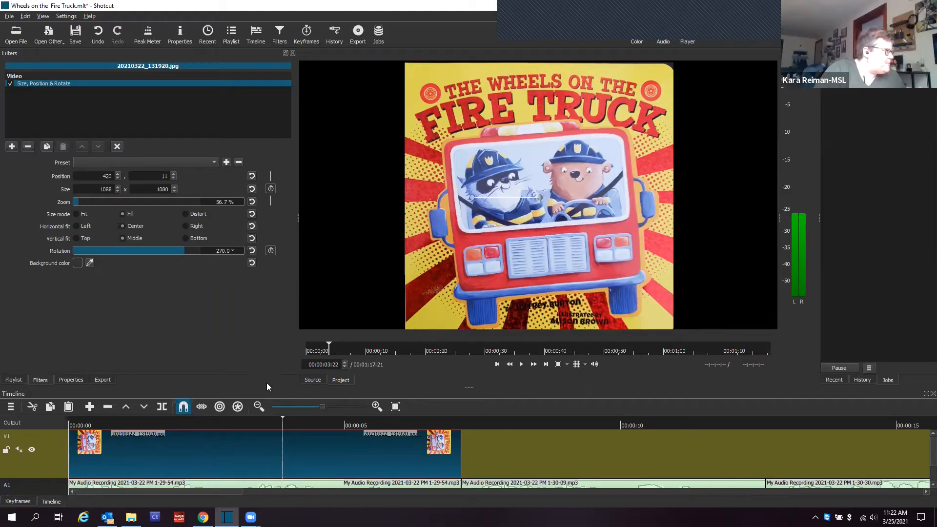
{"action": "left_click_drag", "start_coordinate": [266, 387], "coordinate": [265, 345]}
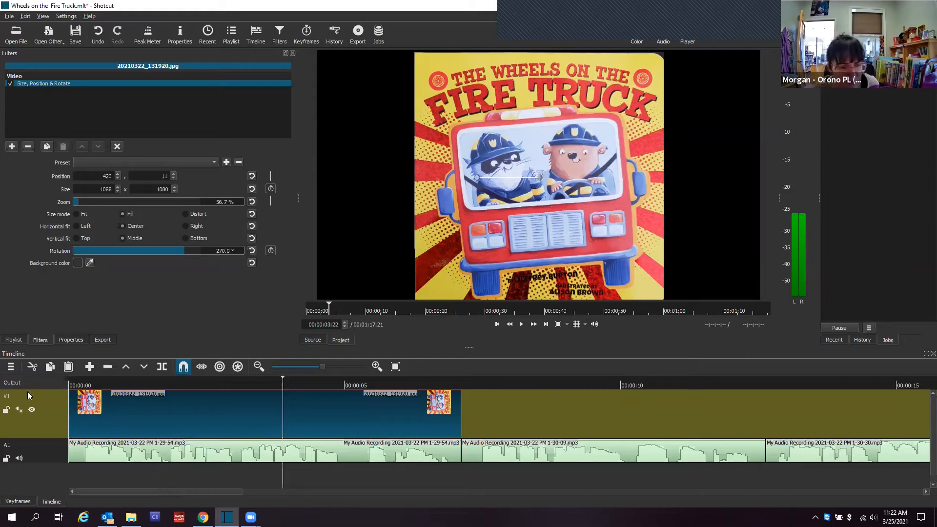
{"action": "left_click", "coordinate": [11, 366]}
{"action": "mouse_move", "coordinate": [60, 371]}
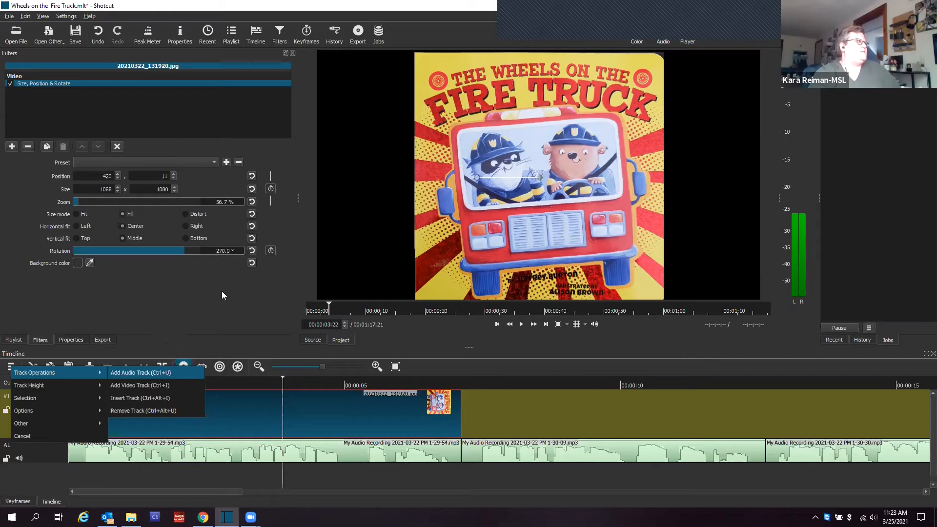
- Return to the playlist and preview the book photos 20210322_132007.jpg and 20210322_132041.jpg
{"action": "left_click", "coordinate": [231, 34]}
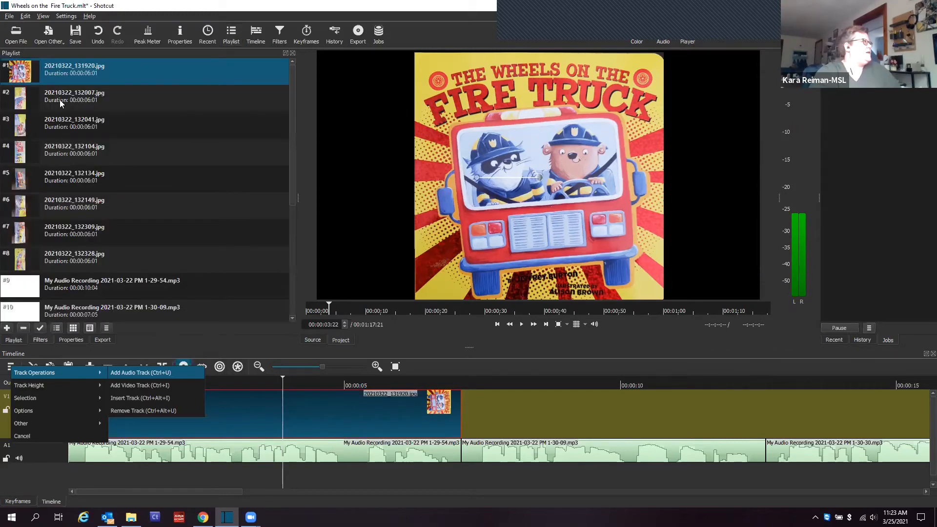
{"action": "double_click", "coordinate": [60, 100]}
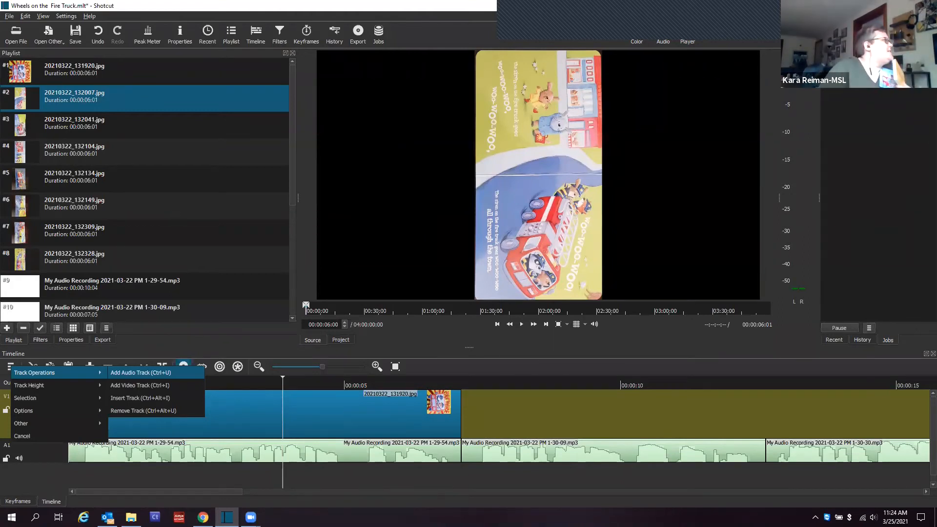
{"action": "double_click", "coordinate": [41, 125]}
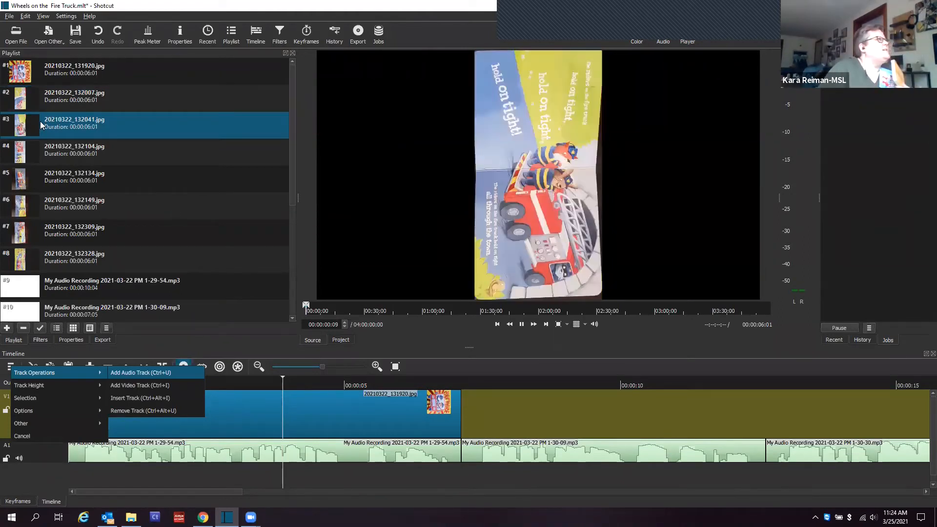
- Open photo 20210322_132104.jpg, add a Size, Position & Rotate filter to it and set its rotation to 270°
{"action": "double_click", "coordinate": [48, 153]}
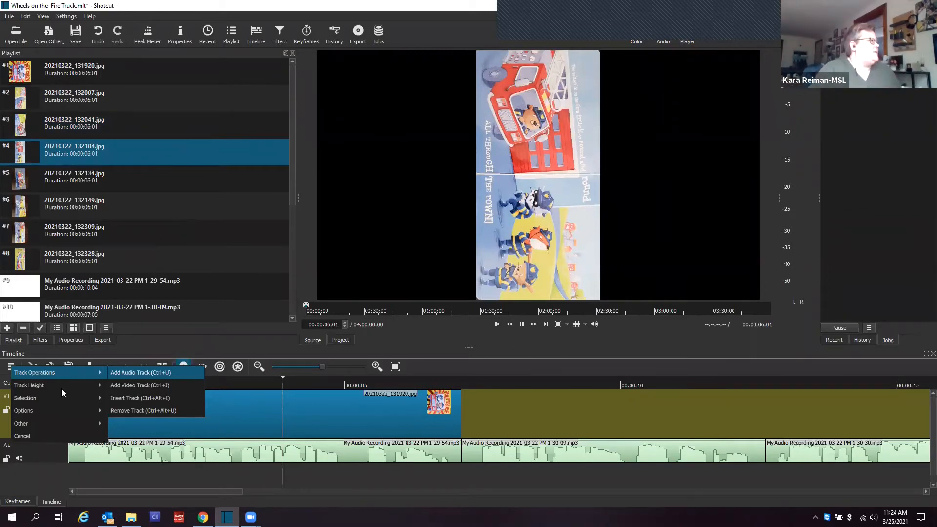
{"action": "left_click", "coordinate": [40, 340]}
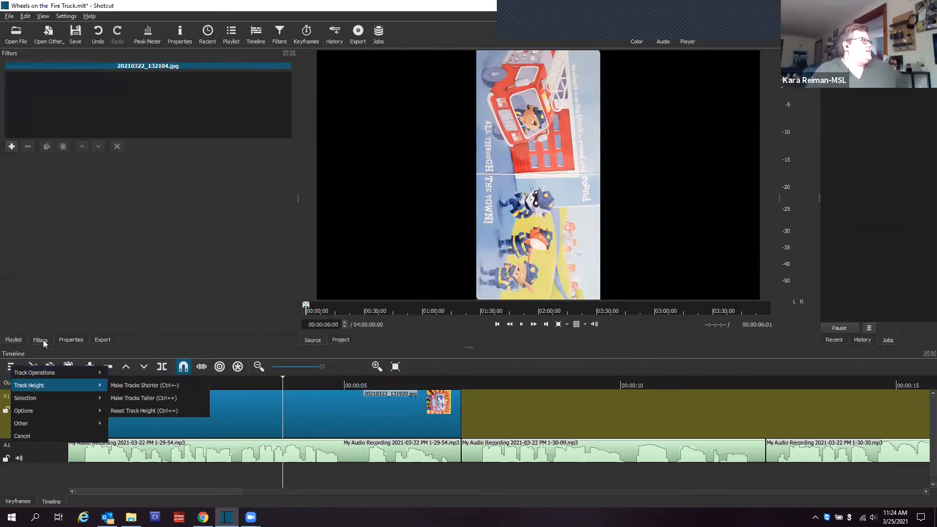
{"action": "left_click", "coordinate": [11, 147]}
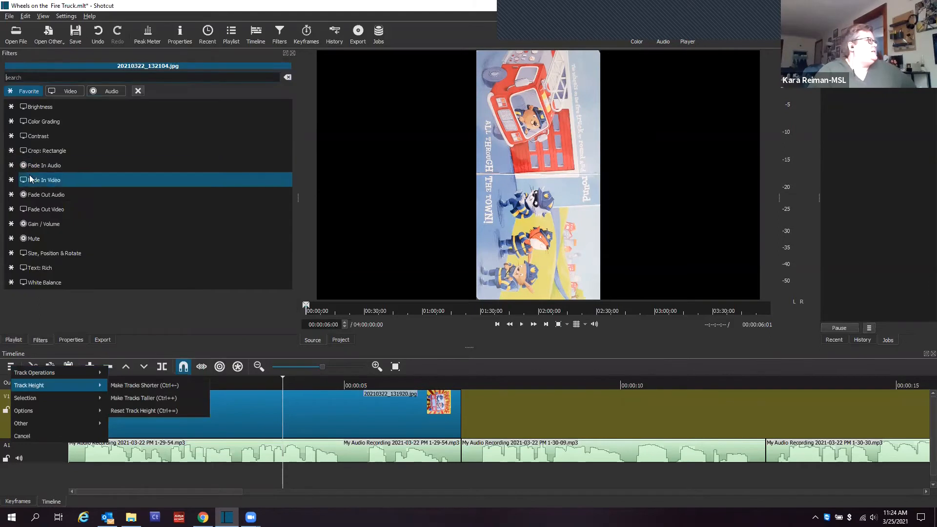
{"action": "left_click", "coordinate": [80, 253]}
{"action": "double_click", "coordinate": [214, 250]}
{"action": "type", "text": "270"}
{"action": "key", "text": "Return"}
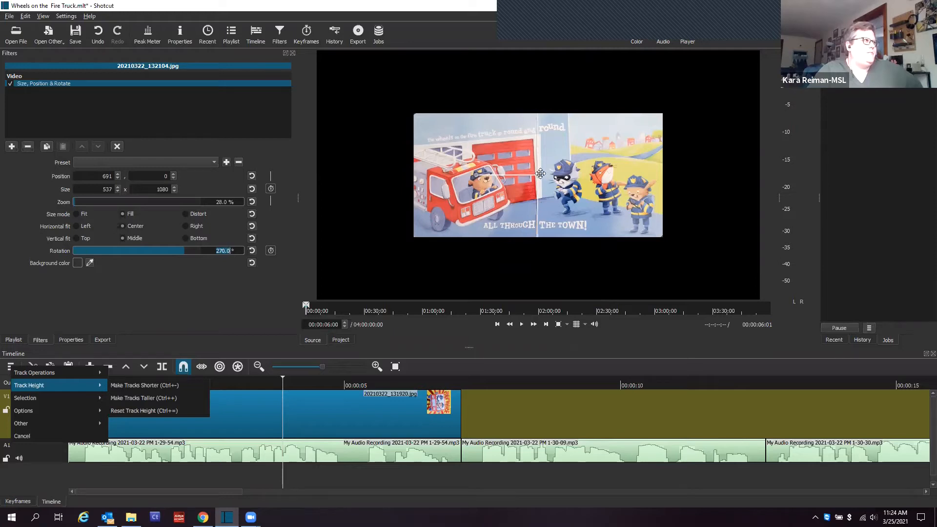
- Enlarge photo 20210322_132104.jpg in the preview and set its zoom to 50%
{"action": "scroll", "coordinate": [539, 175], "scroll_direction": "up", "scroll_amount": 4}
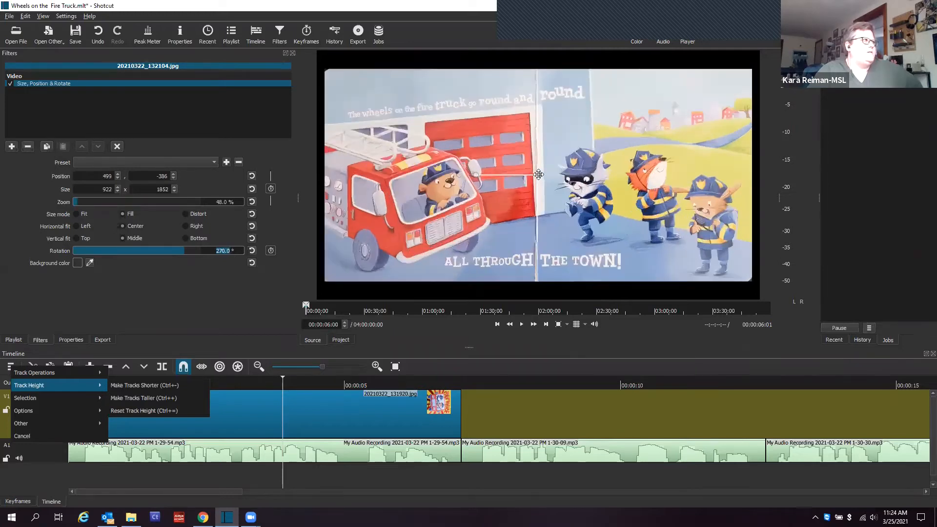
{"action": "scroll", "coordinate": [538, 174], "scroll_direction": "up", "scroll_amount": 2}
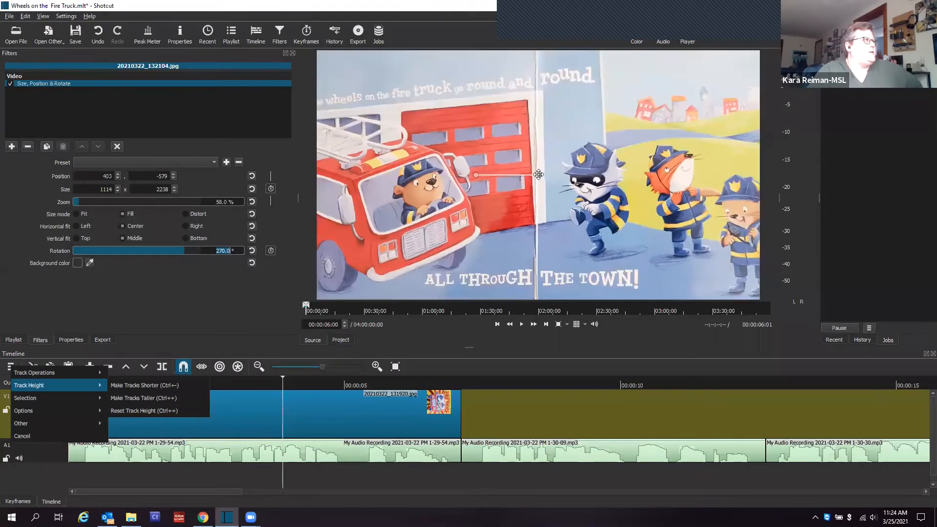
{"action": "scroll", "coordinate": [536, 171], "scroll_direction": "down", "scroll_amount": 2}
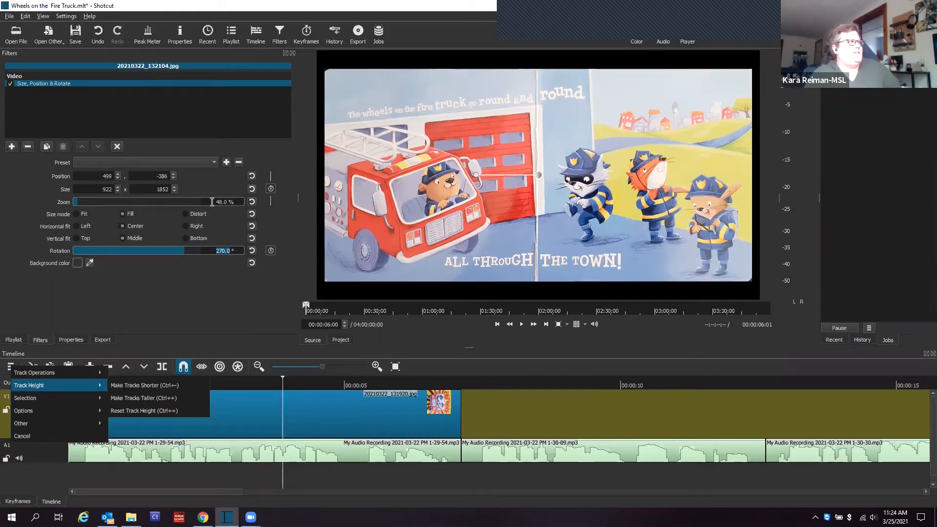
{"action": "left_click_drag", "start_coordinate": [211, 202], "coordinate": [234, 200]}
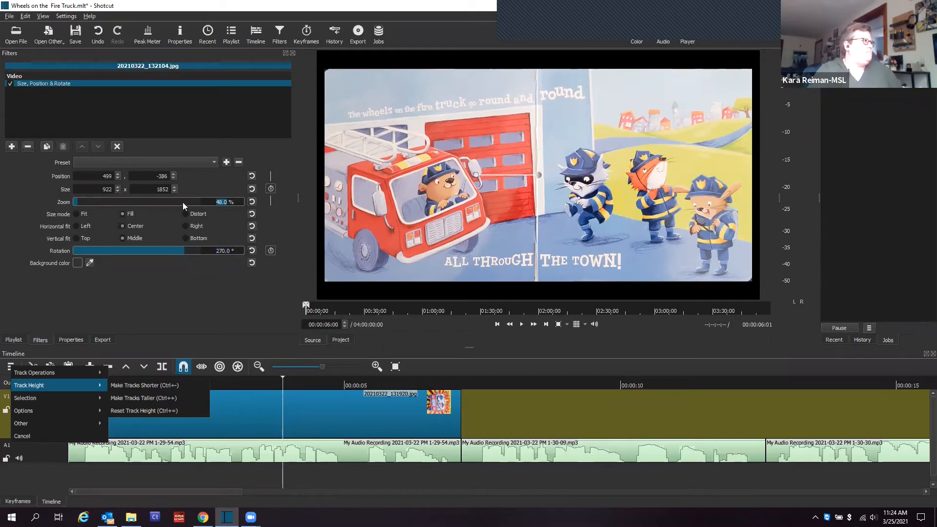
{"action": "left_click", "coordinate": [223, 200]}
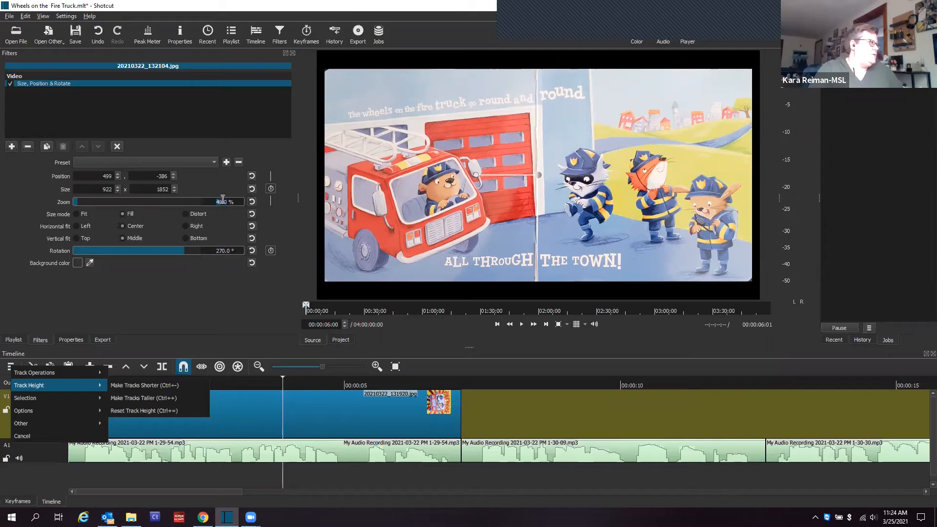
{"action": "key", "text": "BackSpace"}
{"action": "key", "text": "BackSpace"}
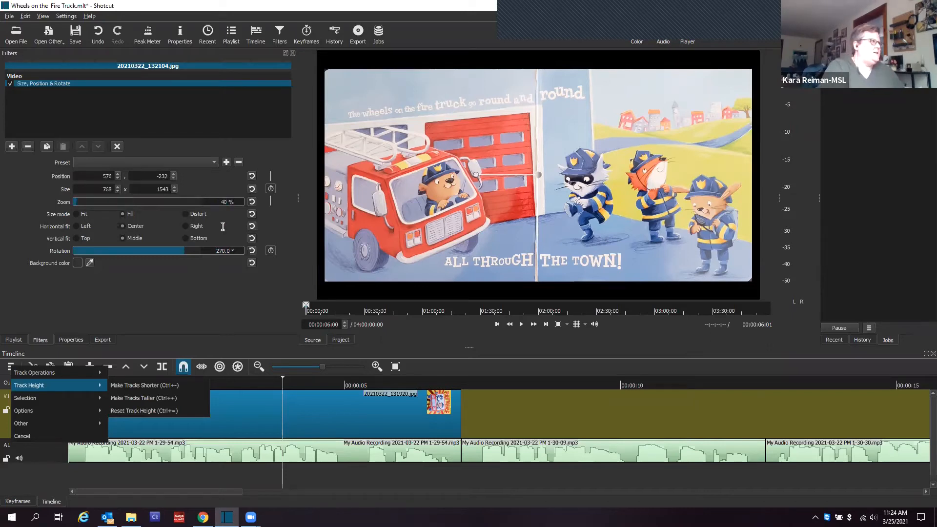
{"action": "type", "text": "5"}
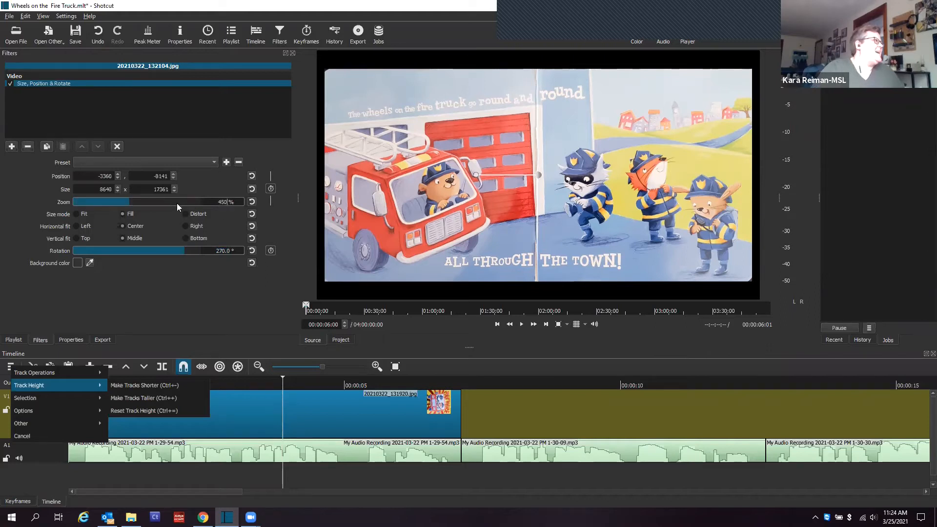
{"action": "double_click", "coordinate": [228, 202]}
{"action": "type", "text": "50"}
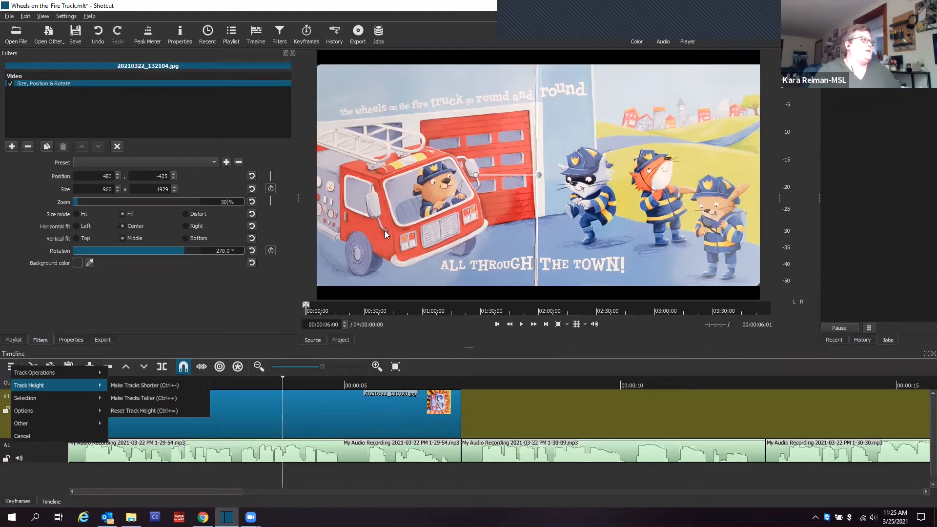
- Place photo 20210322_132104.jpg on V1 directly after the cover photo and trim it to the end of recording 1-30-09
{"action": "left_click_drag", "start_coordinate": [490, 389], "coordinate": [624, 316]}
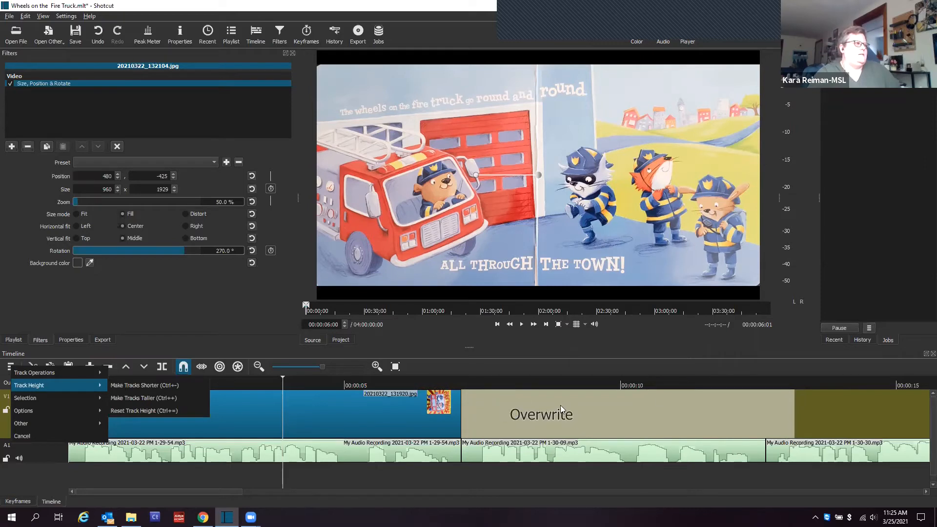
{"action": "left_click_drag", "start_coordinate": [538, 425], "coordinate": [532, 423]}
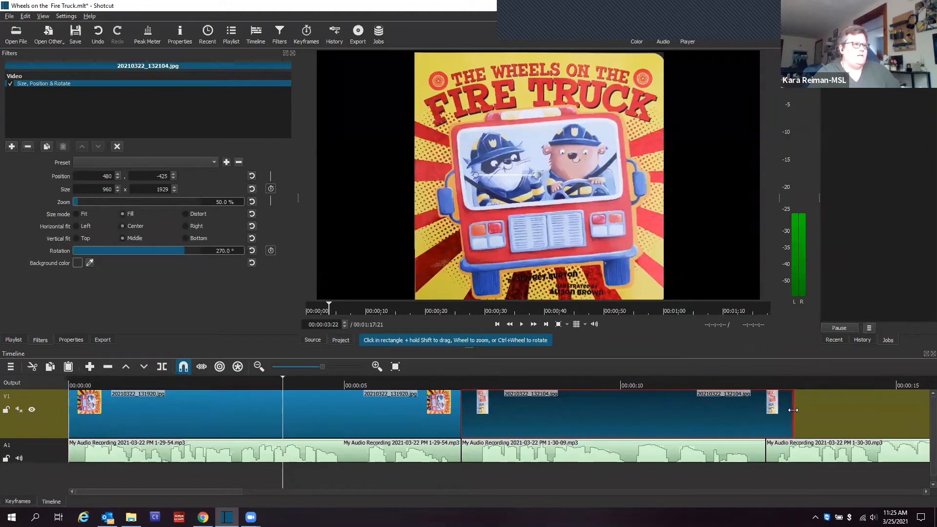
{"action": "left_click_drag", "start_coordinate": [776, 410], "coordinate": [756, 408]}
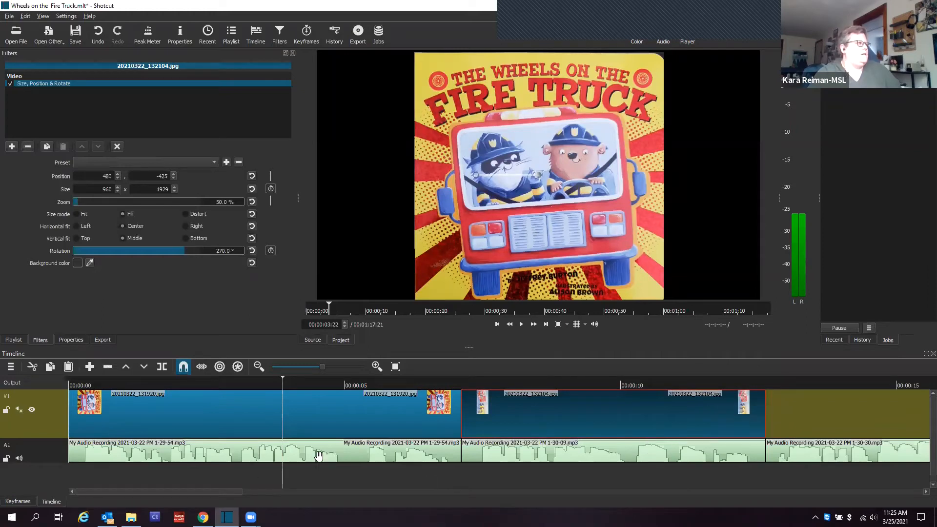
- Open photo 20210322_132007.jpg from the playlist, add a Size, Position & Rotate filter and set its rotation to 270°
{"action": "left_click_drag", "start_coordinate": [231, 491], "coordinate": [246, 496]}
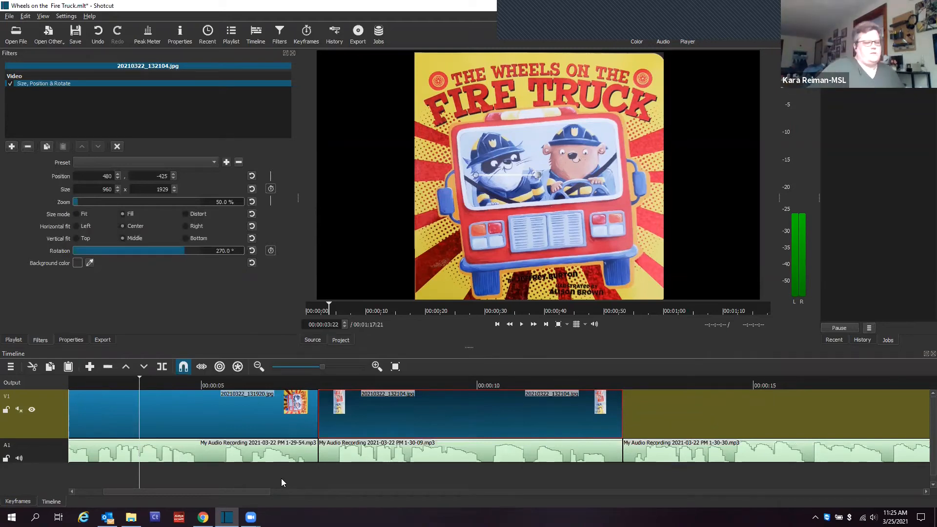
{"action": "left_click", "coordinate": [231, 34]}
{"action": "double_click", "coordinate": [69, 99]}
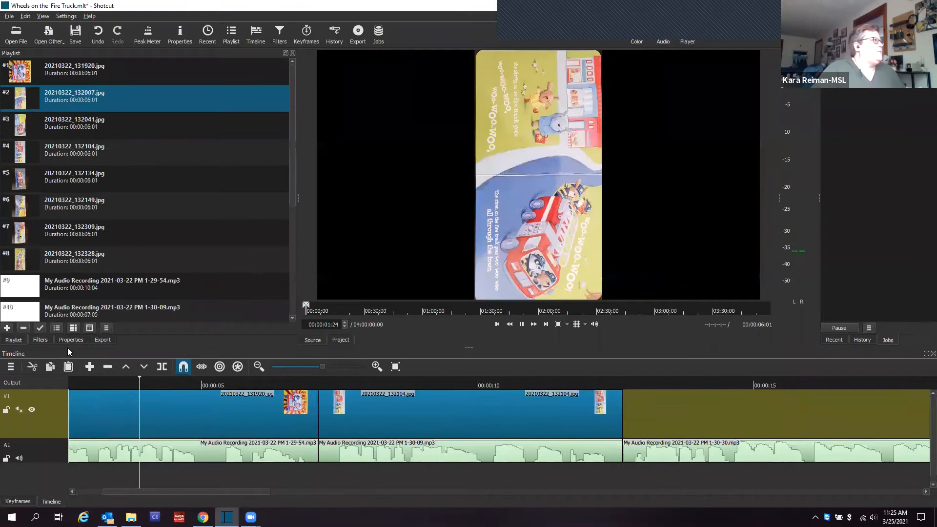
{"action": "left_click", "coordinate": [40, 339]}
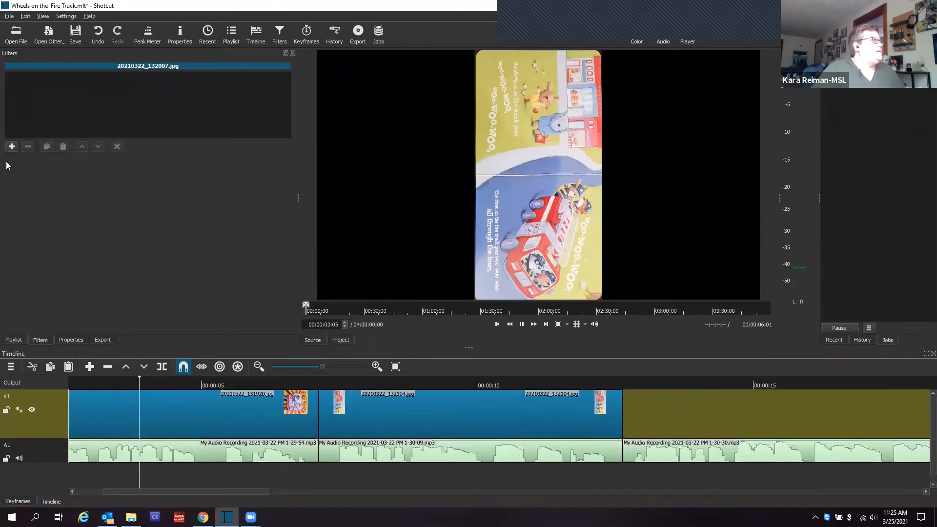
{"action": "left_click", "coordinate": [11, 147]}
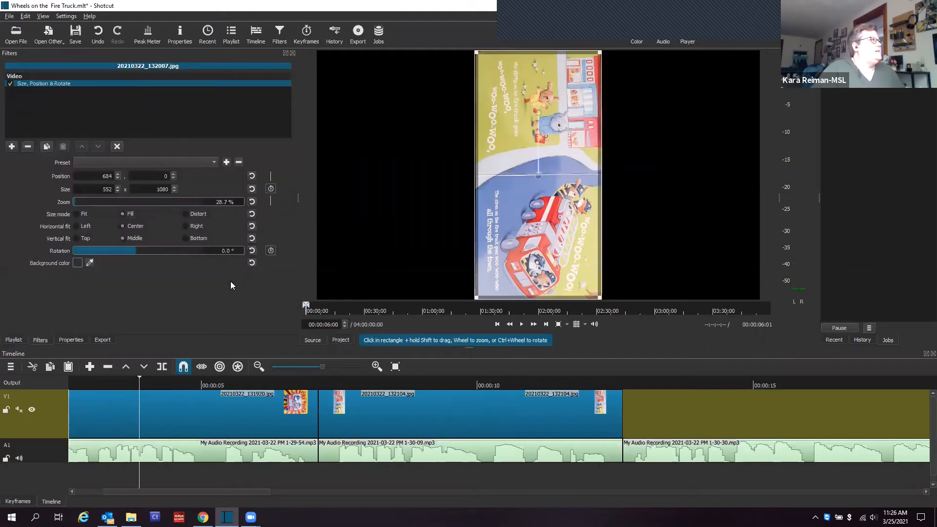
{"action": "left_click", "coordinate": [217, 250]}
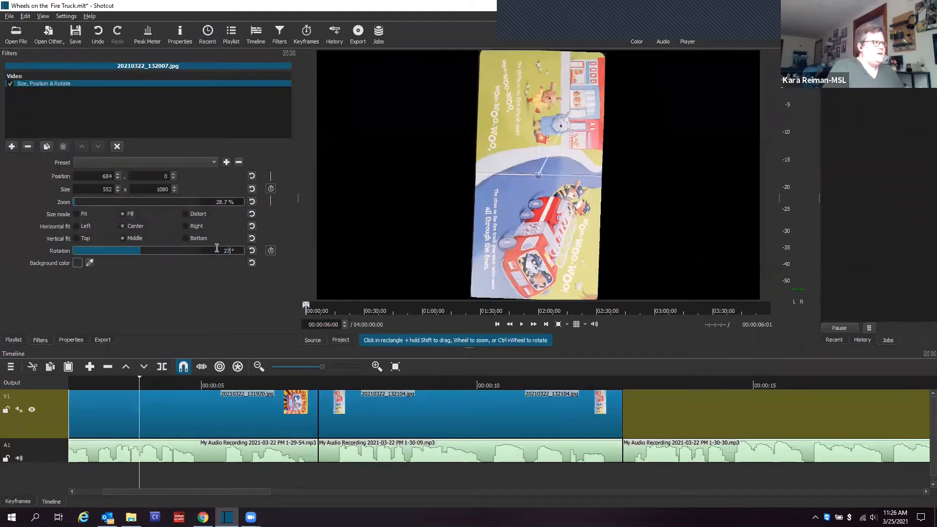
{"action": "type", "text": "270"}
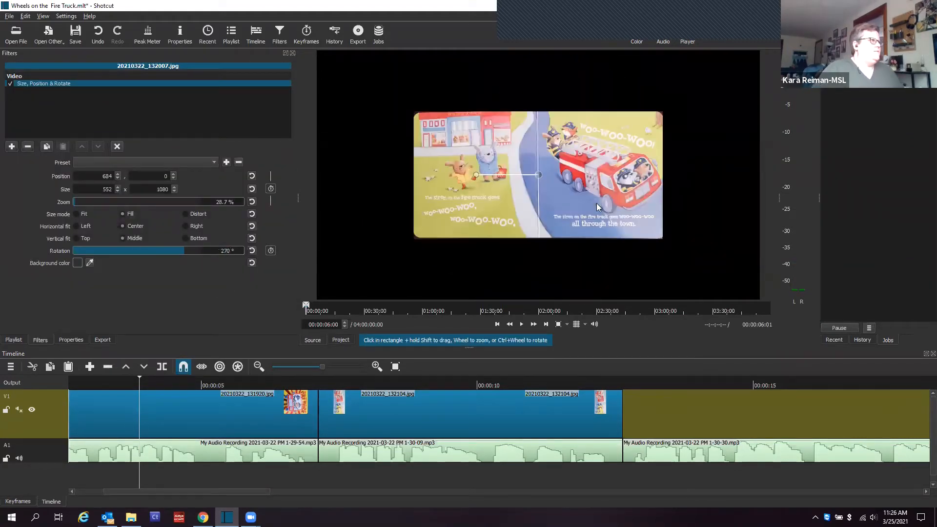
- Enlarge photo 20210322_132007.jpg to fill the frame width, setting its zoom to 50% and finally 51%
{"action": "scroll", "coordinate": [571, 187], "scroll_direction": "up", "scroll_amount": 5}
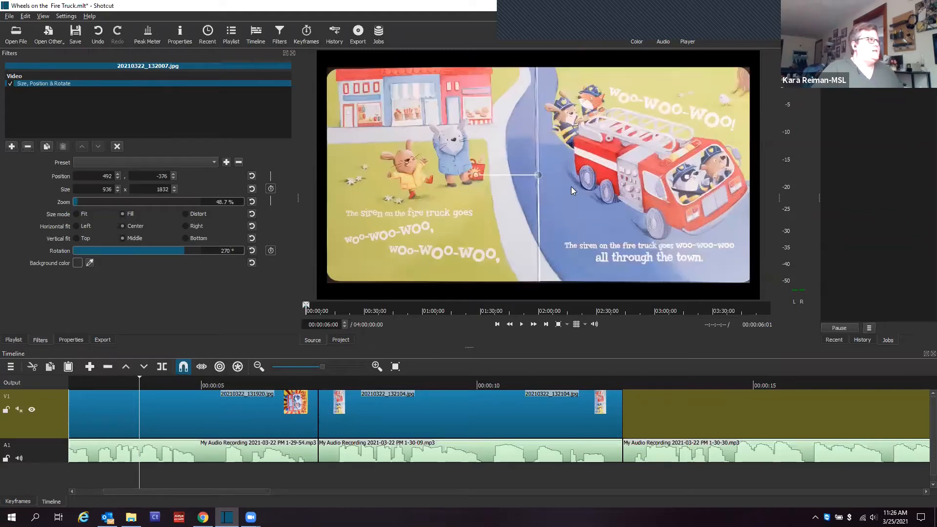
{"action": "double_click", "coordinate": [208, 201]}
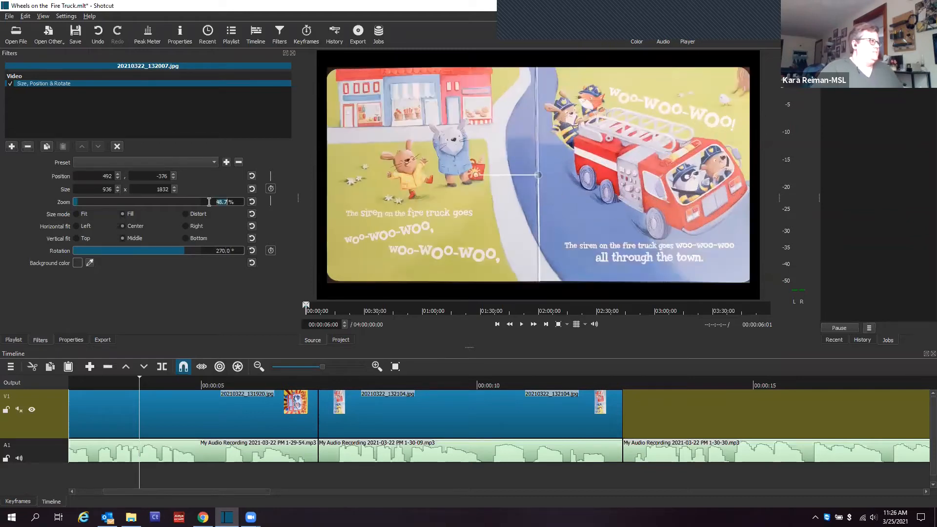
{"action": "type", "text": "50"}
{"action": "key", "text": "Return"}
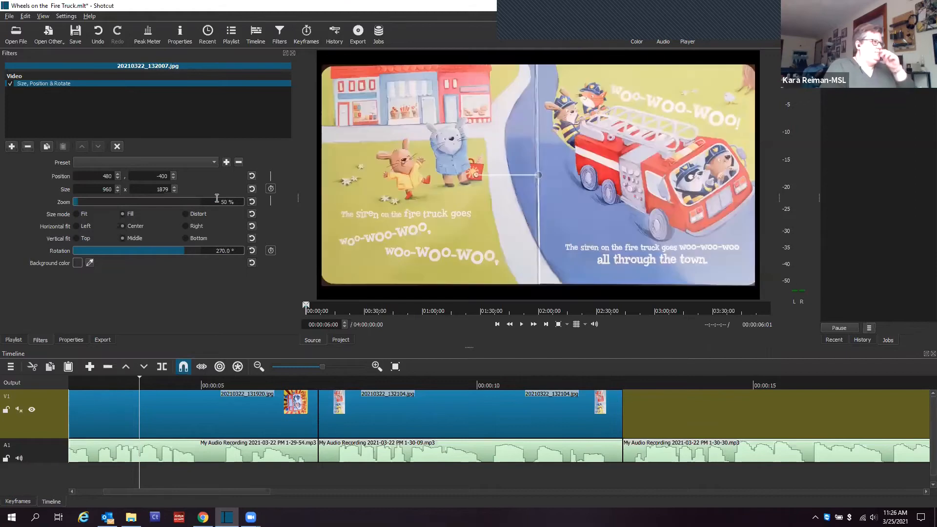
{"action": "type", "text": "5"}
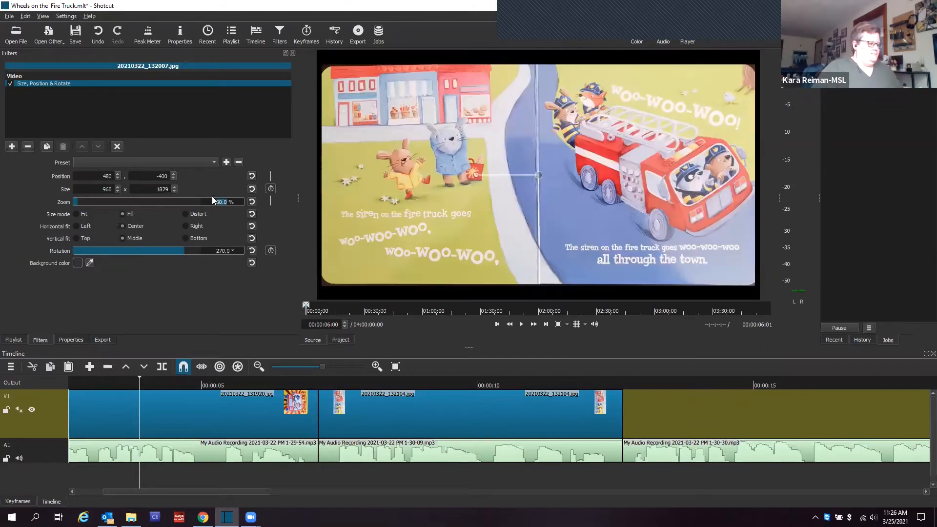
{"action": "type", "text": "1"}
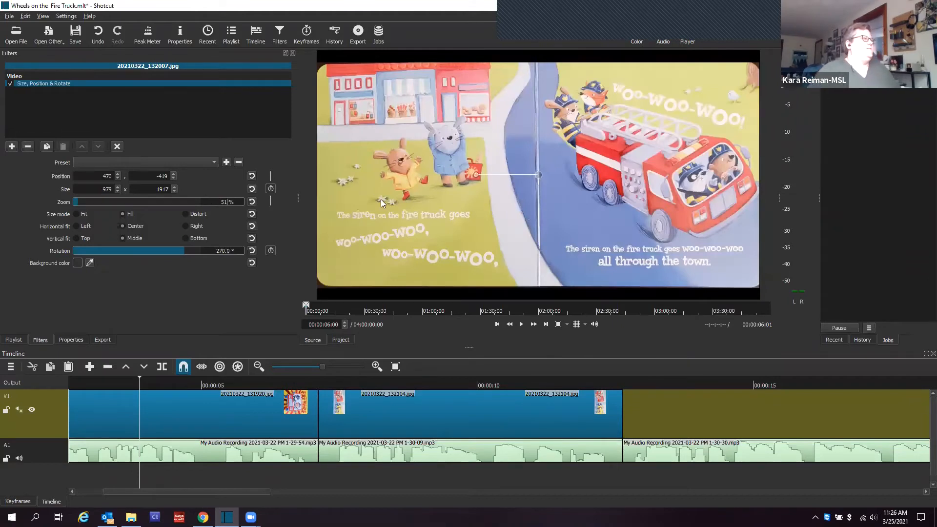
- Place photo 20210322_132007.jpg on V1 after 20210322_132104.jpg and extend it to the end of recording 1-30-30
{"action": "left_click_drag", "start_coordinate": [456, 223], "coordinate": [201, 469]}
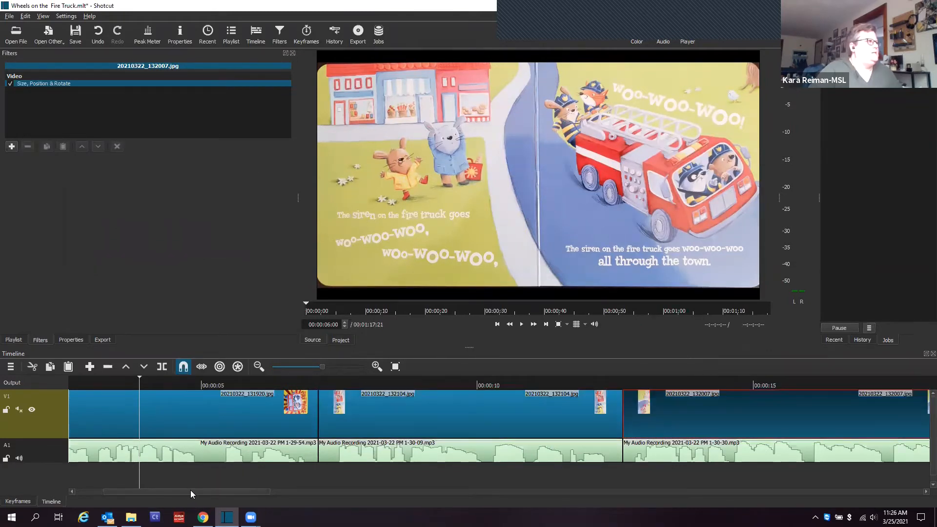
{"action": "left_click_drag", "start_coordinate": [186, 491], "coordinate": [286, 507]}
{"action": "left_click_drag", "start_coordinate": [445, 423], "coordinate": [465, 425]}
{"action": "left_click_drag", "start_coordinate": [532, 430], "coordinate": [770, 420]}
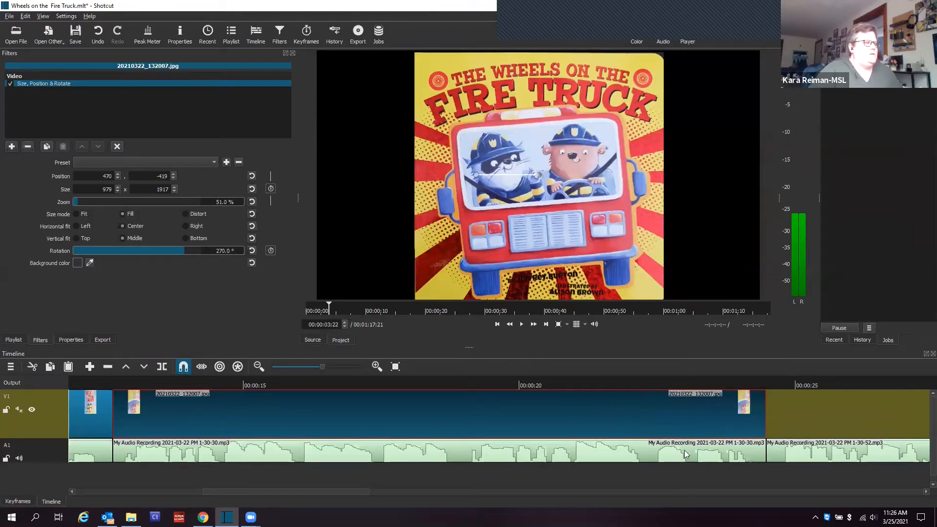
- Open photo 20210322_132041.jpg from the playlist, add a Size, Position & Rotate filter and set its rotation to 270°
{"action": "left_click_drag", "start_coordinate": [300, 489], "coordinate": [320, 494]}
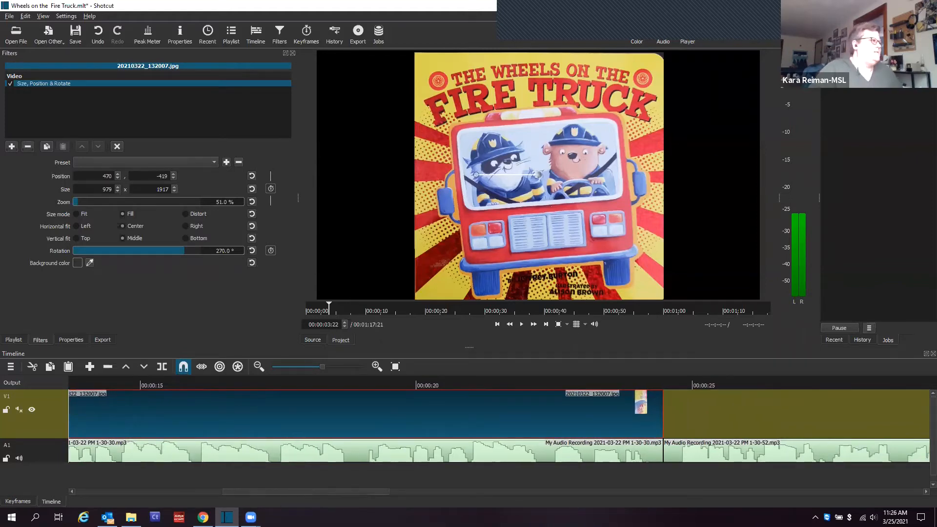
{"action": "left_click_drag", "start_coordinate": [287, 492], "coordinate": [346, 494]}
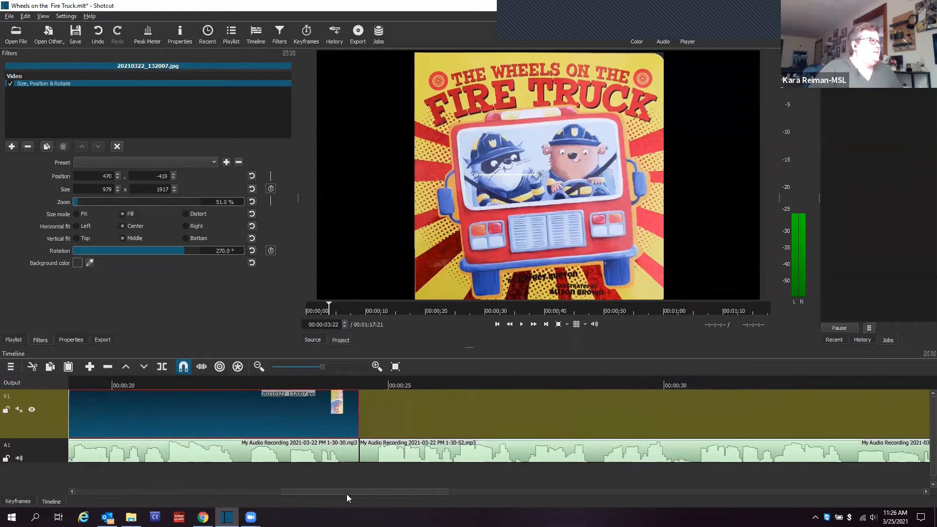
{"action": "left_click", "coordinate": [234, 41]}
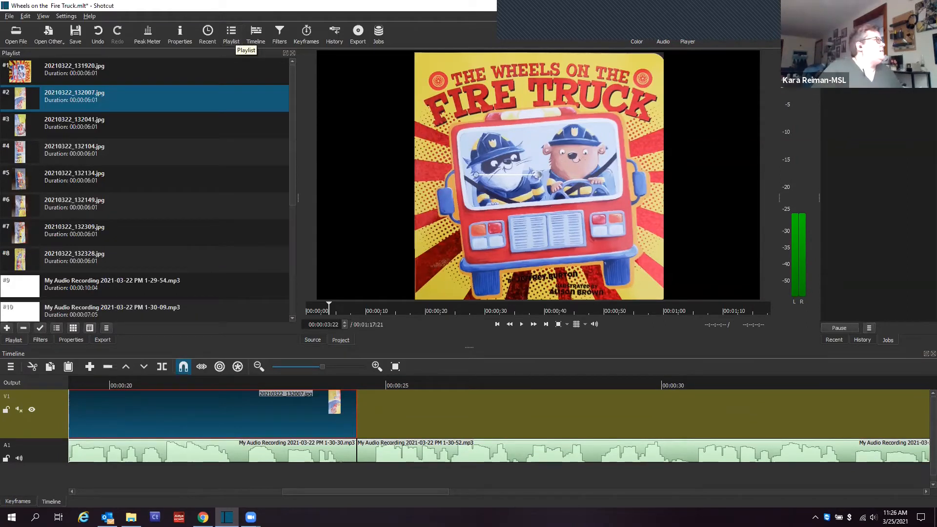
{"action": "double_click", "coordinate": [57, 127]}
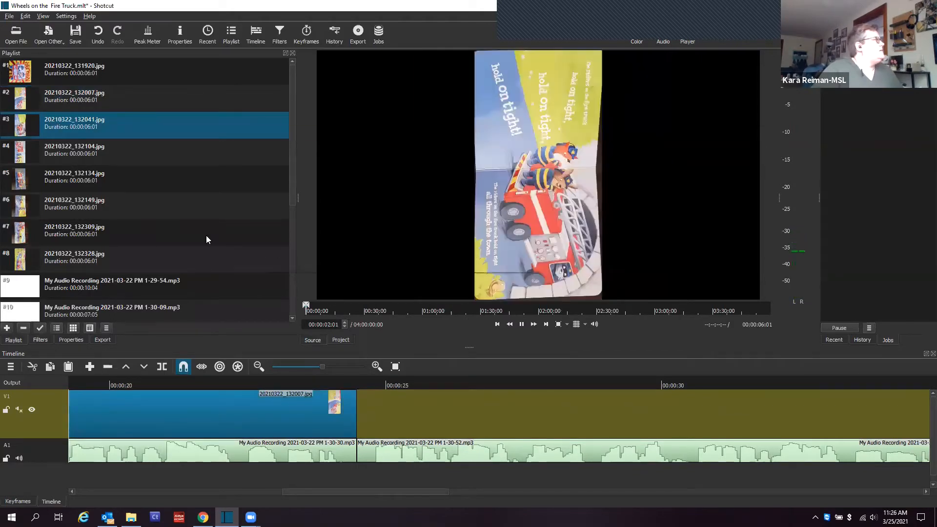
{"action": "left_click", "coordinate": [41, 340]}
{"action": "left_click", "coordinate": [11, 146]}
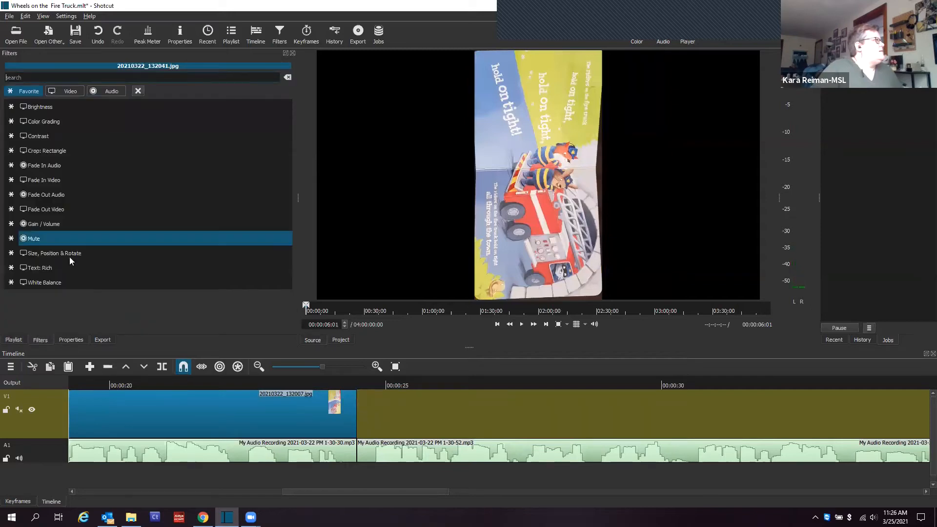
{"action": "left_click", "coordinate": [225, 247]}
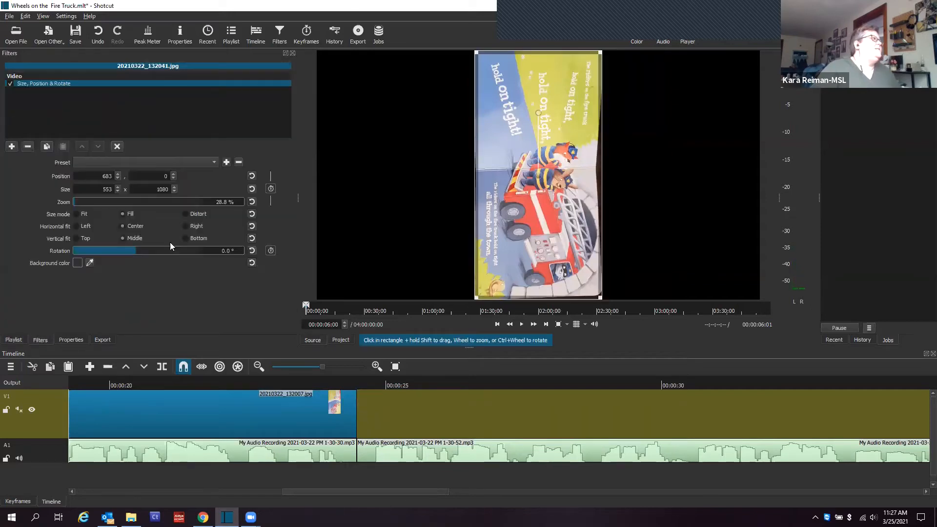
{"action": "type", "text": "270"}
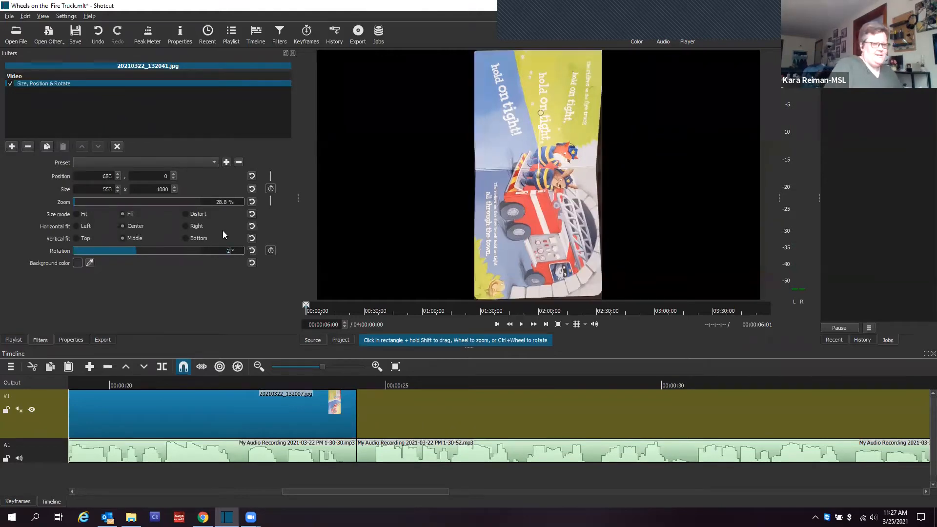
{"action": "key", "text": "Return"}
- Enlarge photo 20210322_132041.jpg in the preview to about 48.8% zoom so the whole book spread stays in frame
{"action": "scroll", "coordinate": [540, 192], "scroll_direction": "up", "scroll_amount": 5}
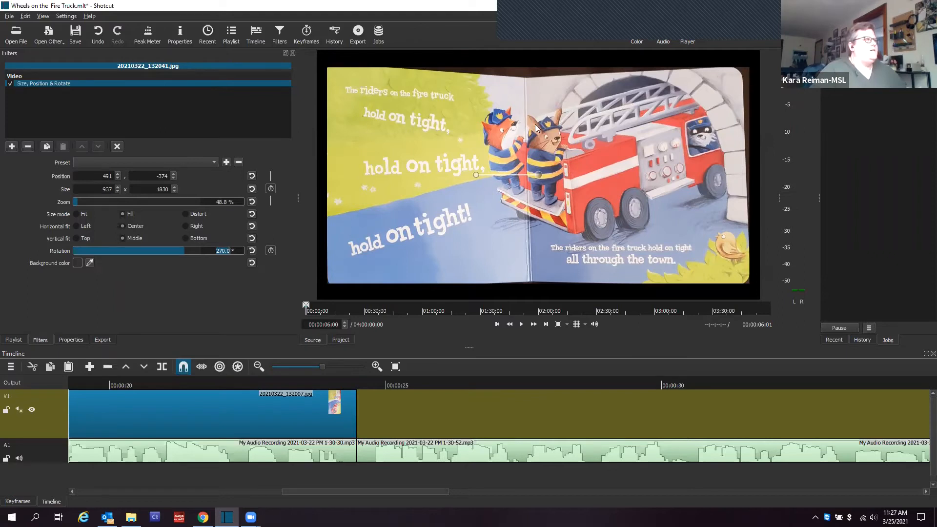
{"action": "scroll", "coordinate": [531, 128], "scroll_direction": "up", "scroll_amount": 5}
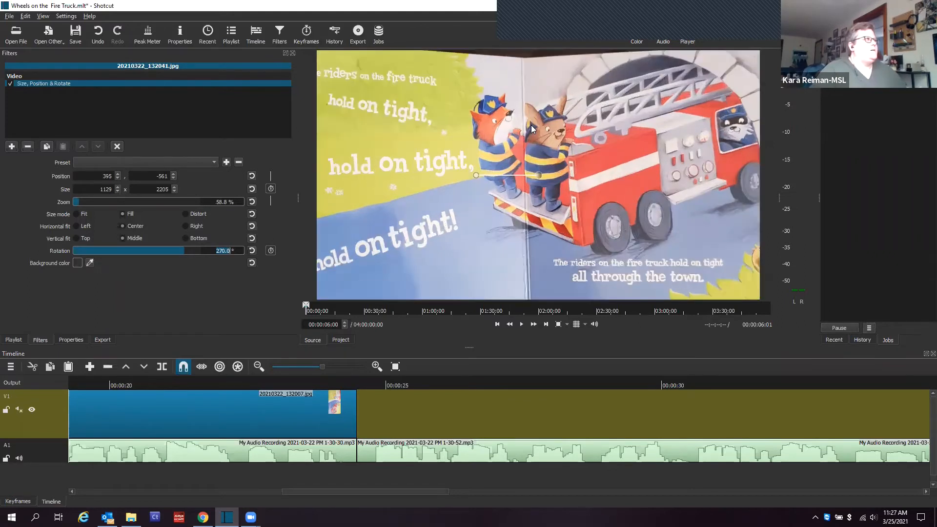
{"action": "scroll", "coordinate": [479, 154], "scroll_direction": "down", "scroll_amount": 5}
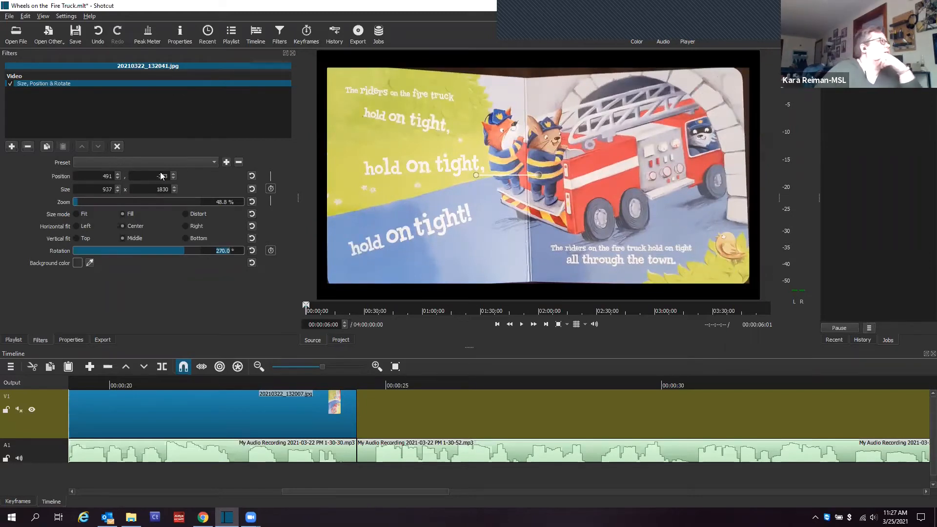
- Add a Crop: Rectangle filter to photo 20210322_132041.jpg, trimming about 89 px off its top and a narrow strip off its right edge
{"action": "left_click", "coordinate": [12, 147]}
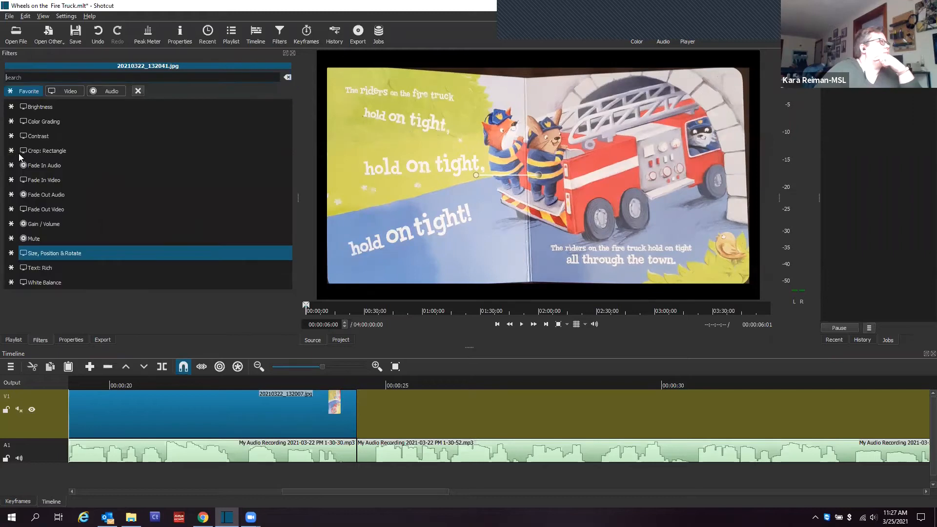
{"action": "left_click", "coordinate": [47, 153]}
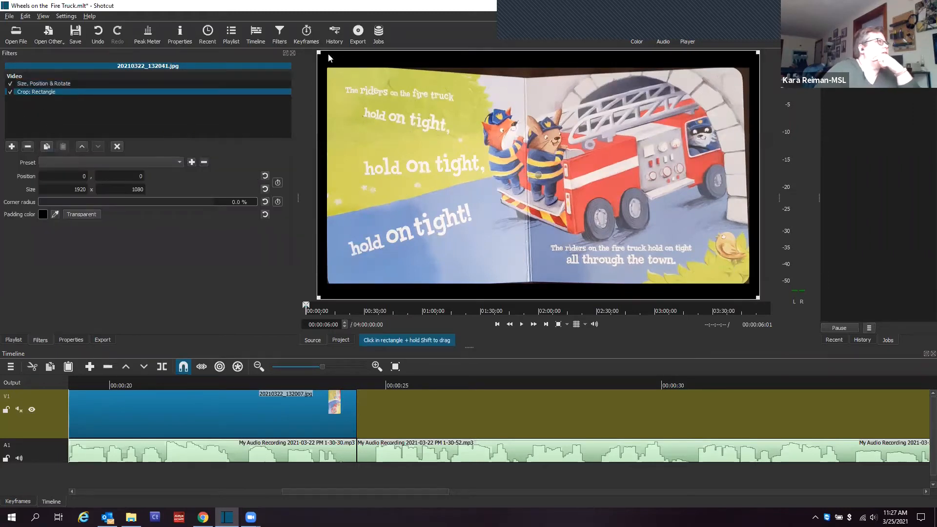
{"action": "left_click_drag", "start_coordinate": [319, 62], "coordinate": [319, 79]}
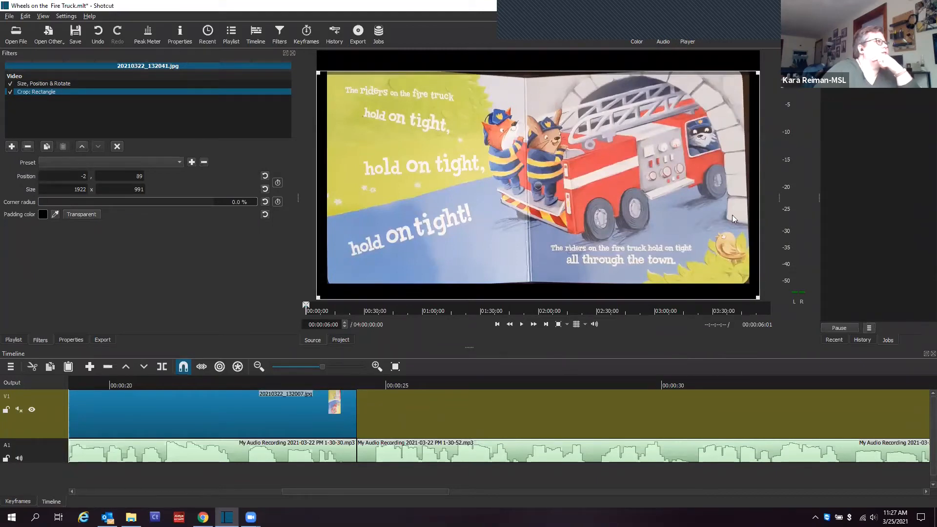
{"action": "left_click_drag", "start_coordinate": [752, 298], "coordinate": [736, 301]}
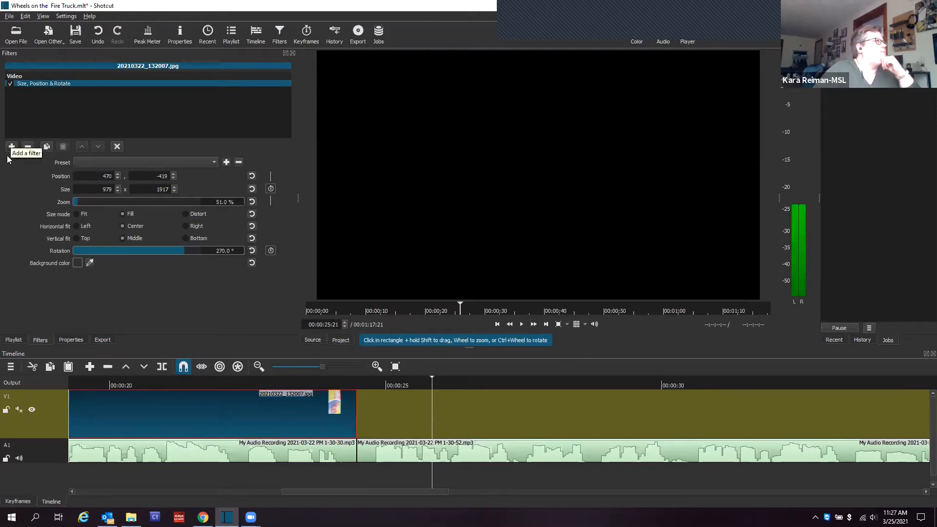
- Preview photo 20210322_132104.jpg from the playlist for comparison and reopen photo 20210322_132041.jpg
{"action": "left_click", "coordinate": [231, 36]}
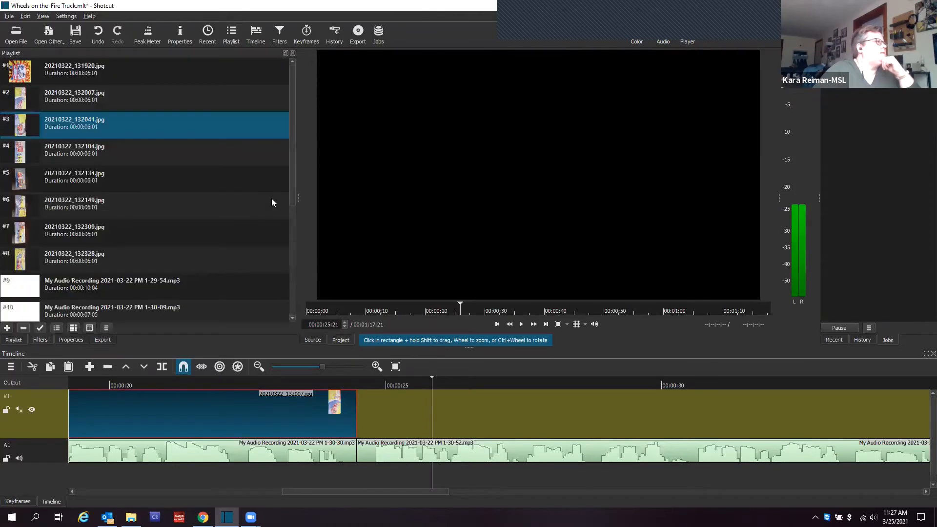
{"action": "double_click", "coordinate": [45, 150]}
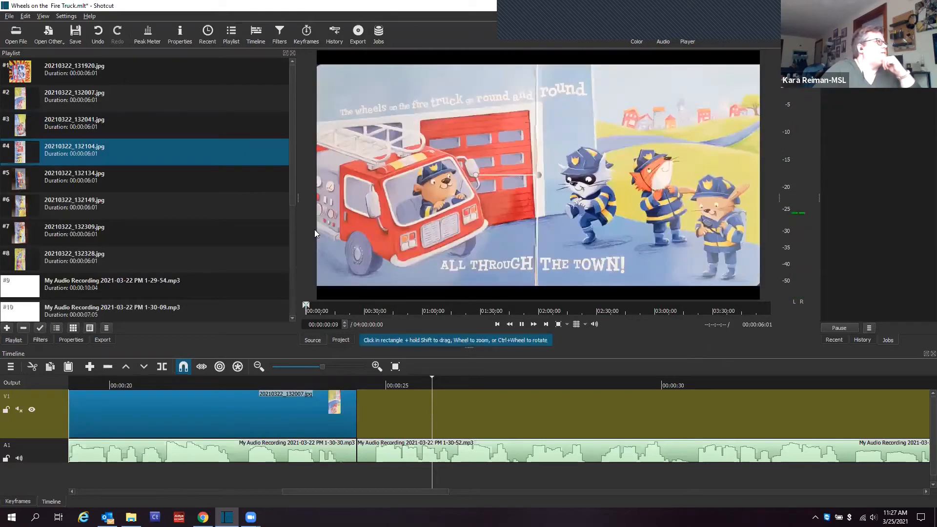
{"action": "left_click", "coordinate": [56, 130]}
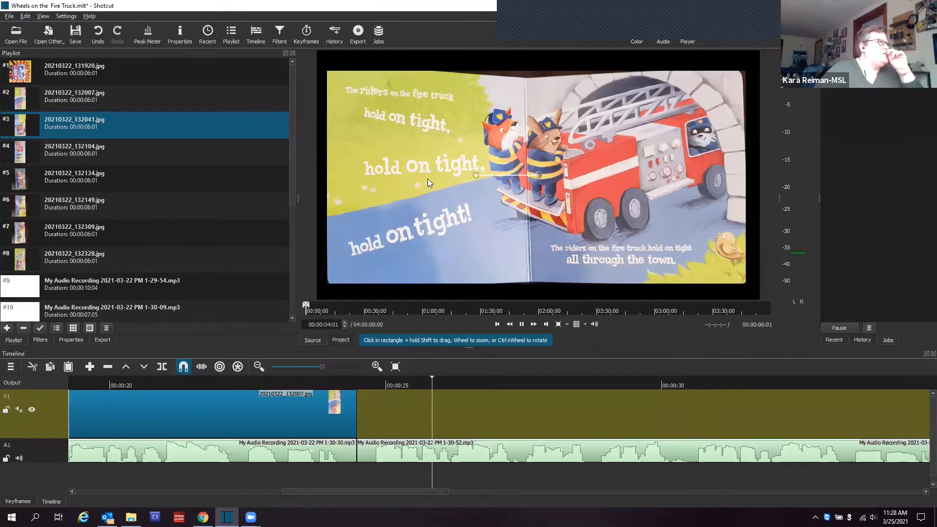
- Check the Size, Position & Rotate filter by disabling and re-enabling it, and set the zoom of photo 20210322_132041.jpg to 50%
{"action": "left_click", "coordinate": [38, 337]}
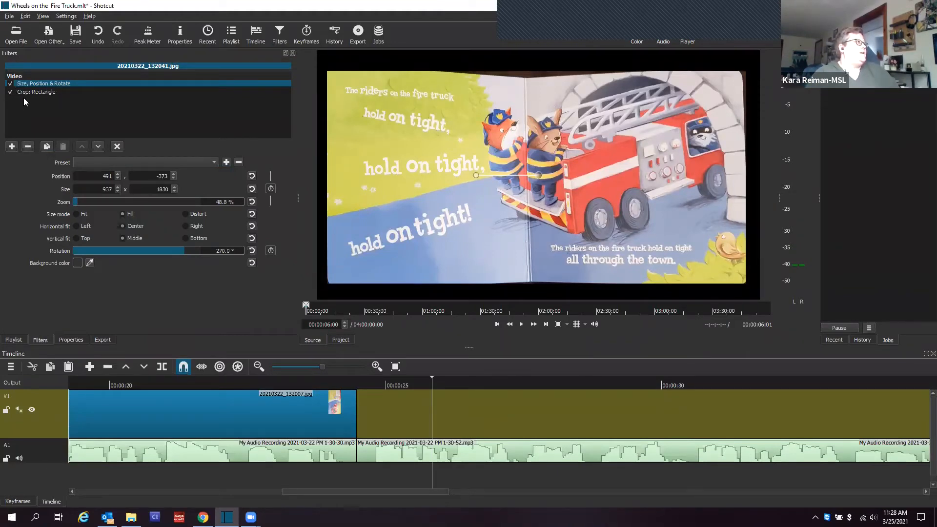
{"action": "left_click", "coordinate": [10, 85]}
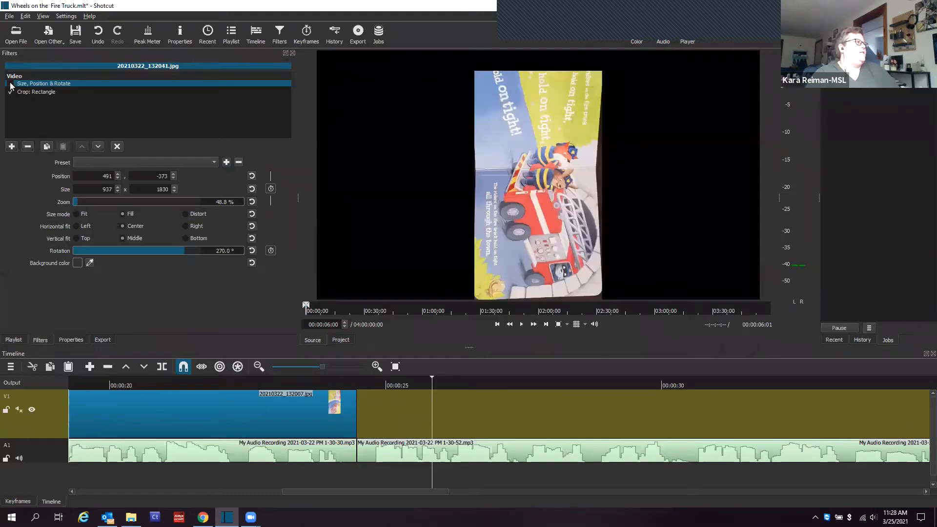
{"action": "left_click", "coordinate": [10, 84]}
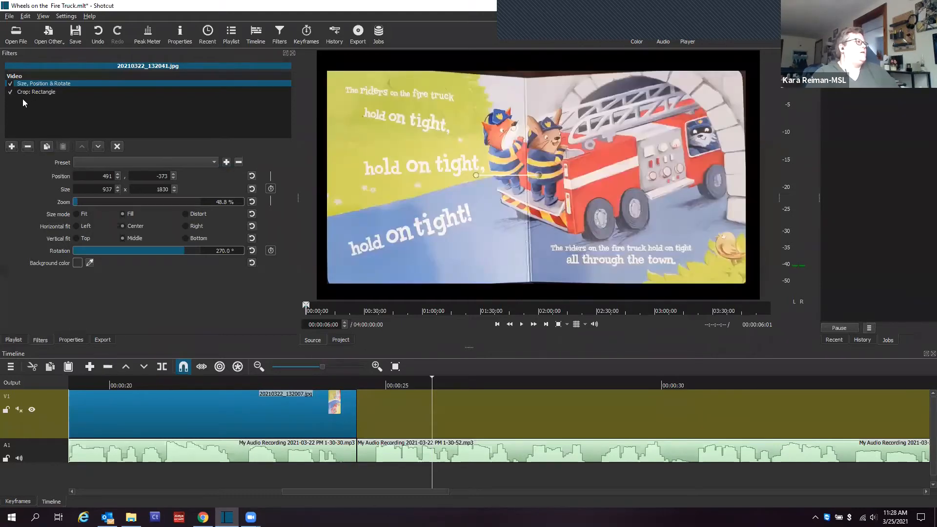
{"action": "double_click", "coordinate": [209, 199]}
{"action": "type", "text": "50"}
{"action": "key", "text": "Return"}
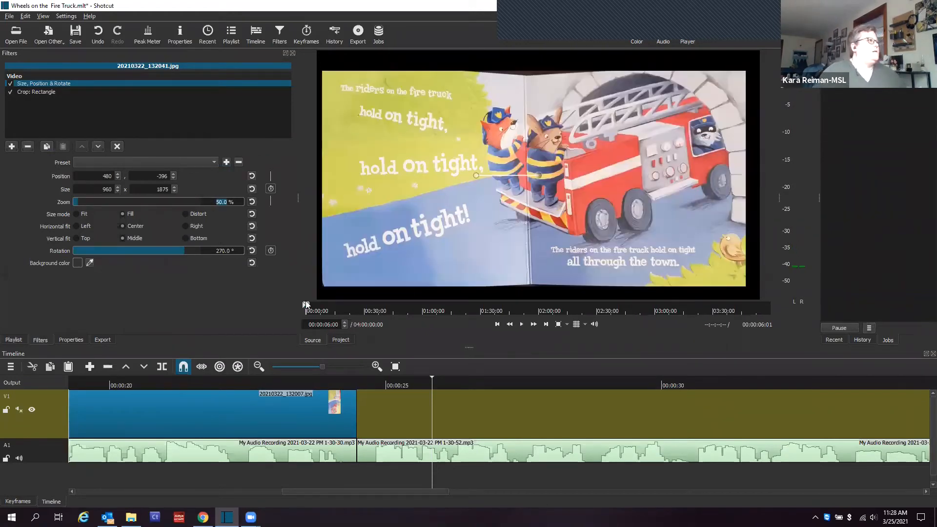
- Place photo 20210322_132041.jpg on V1 after 20210322_132007.jpg and extend it to the end of recording 1-30-52
{"action": "left_click_drag", "start_coordinate": [414, 240], "coordinate": [348, 485]}
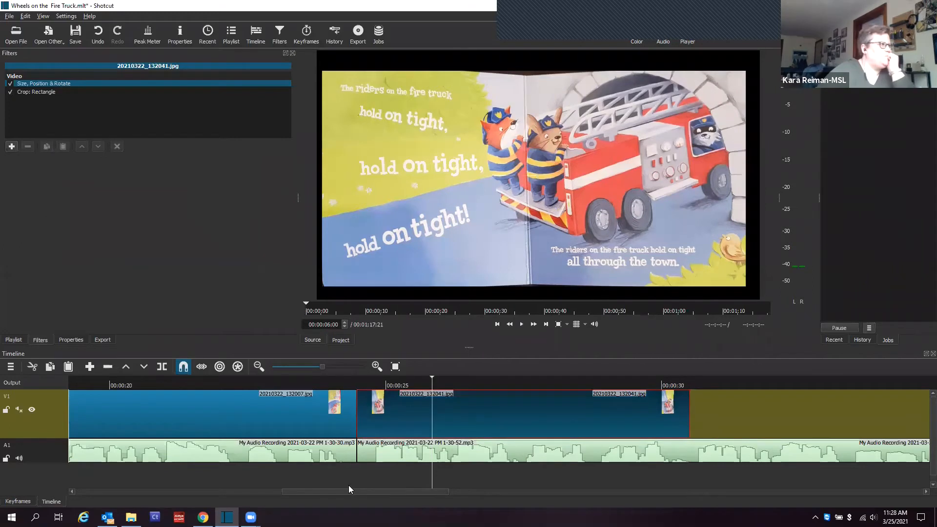
{"action": "left_click", "coordinate": [257, 367]}
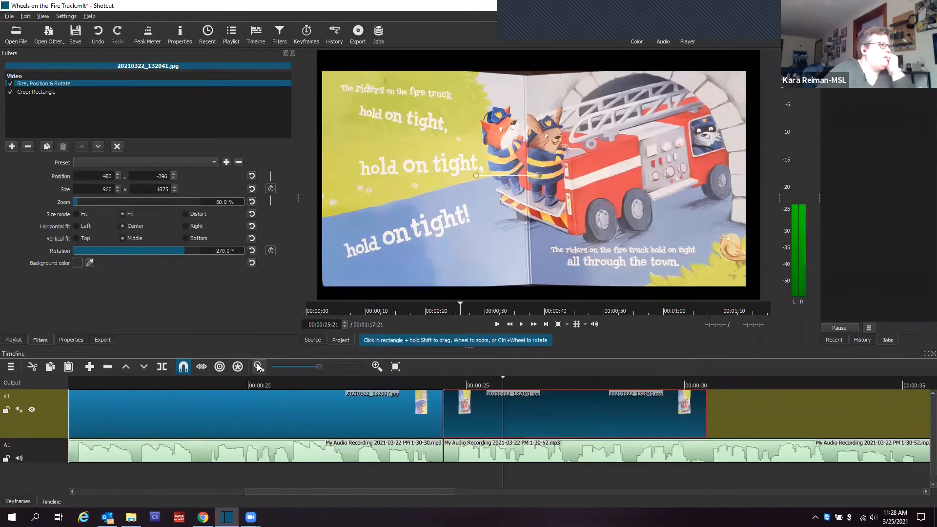
{"action": "scroll", "coordinate": [396, 490], "scroll_direction": "right", "scroll_amount": 4}
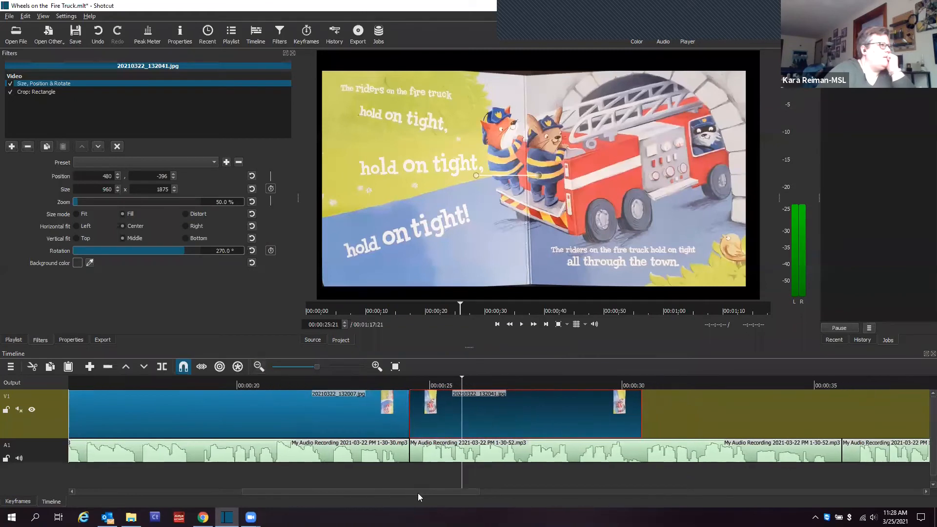
{"action": "scroll", "coordinate": [480, 496], "scroll_direction": "right", "scroll_amount": 3}
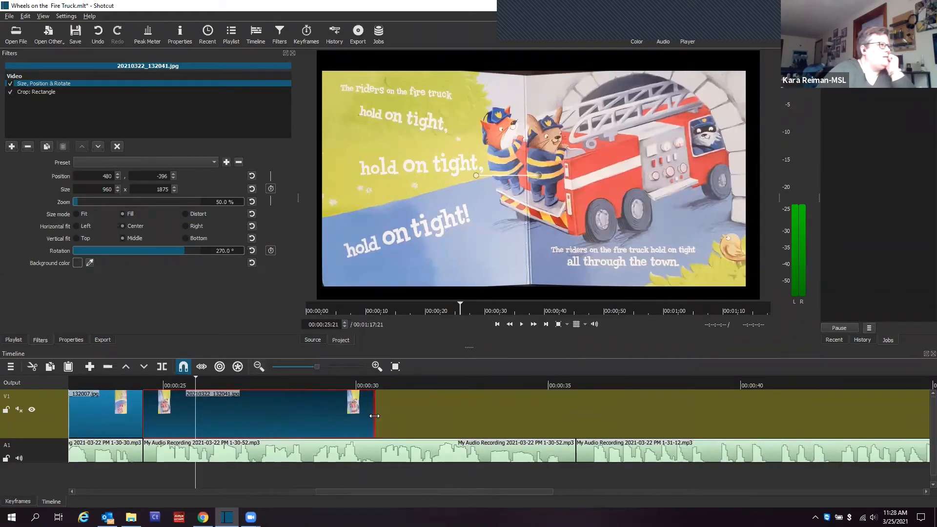
{"action": "left_click_drag", "start_coordinate": [438, 423], "coordinate": [580, 422]}
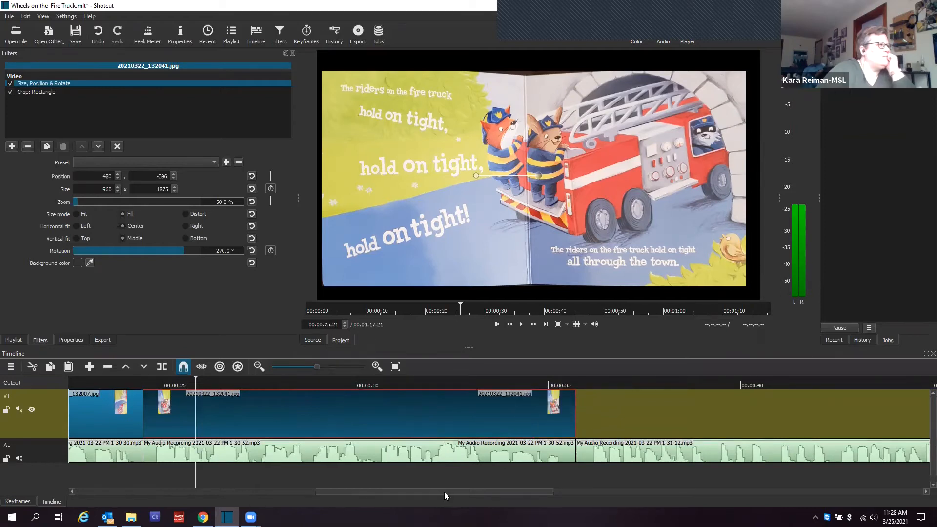
- Open photo 20210322_132134.jpg from the playlist, add a Size, Position & Rotate filter and set its rotation to 270°
{"action": "scroll", "coordinate": [482, 498], "scroll_direction": "right", "scroll_amount": 3}
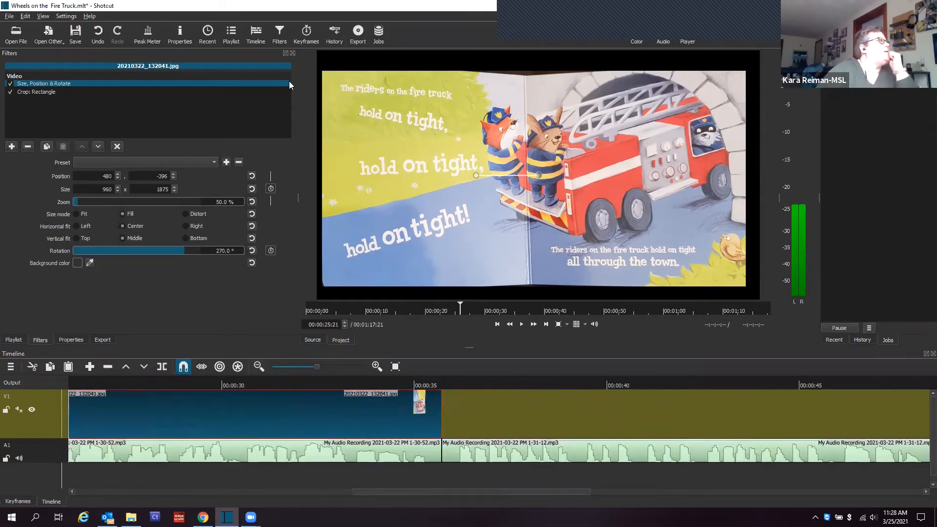
{"action": "left_click", "coordinate": [232, 34]}
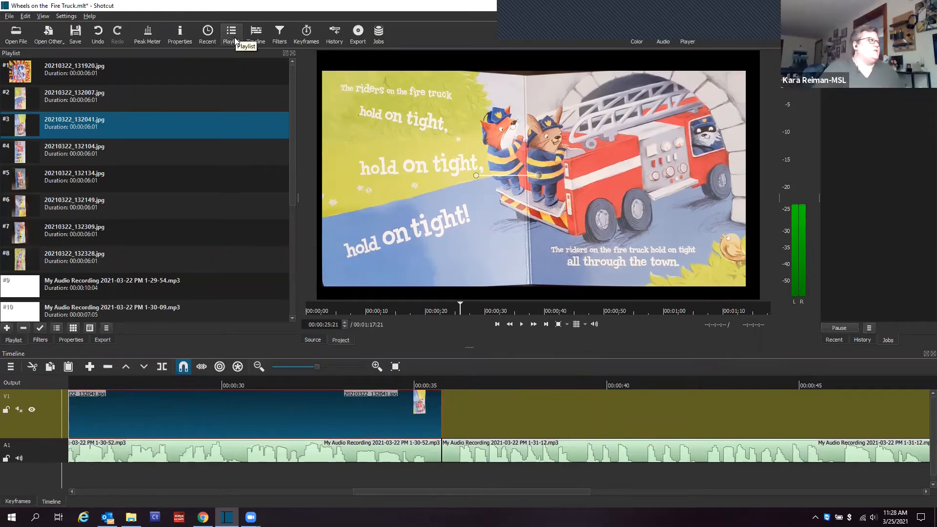
{"action": "left_click", "coordinate": [56, 185]}
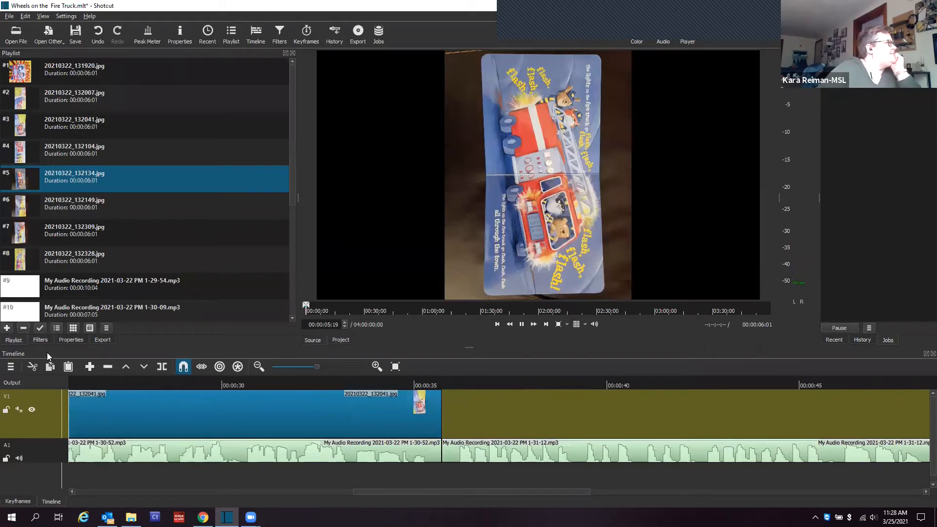
{"action": "left_click", "coordinate": [41, 340]}
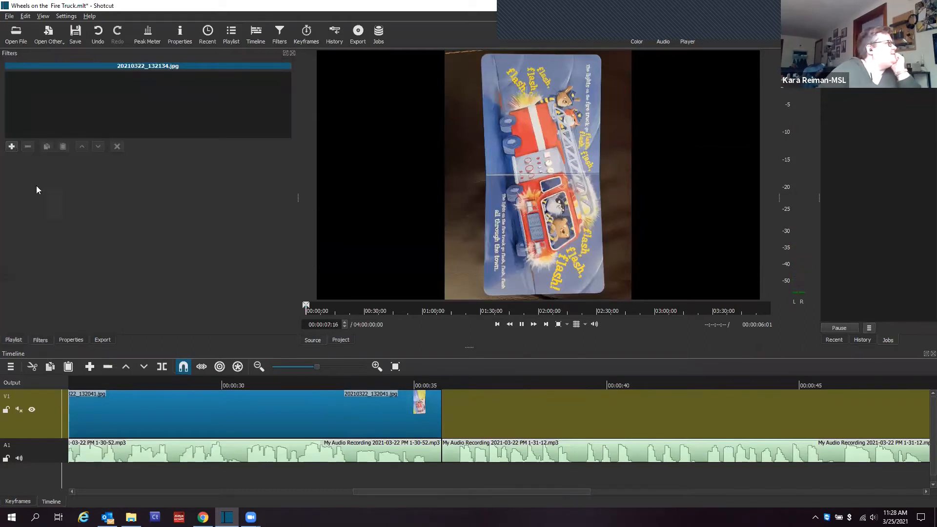
{"action": "left_click", "coordinate": [250, 241]}
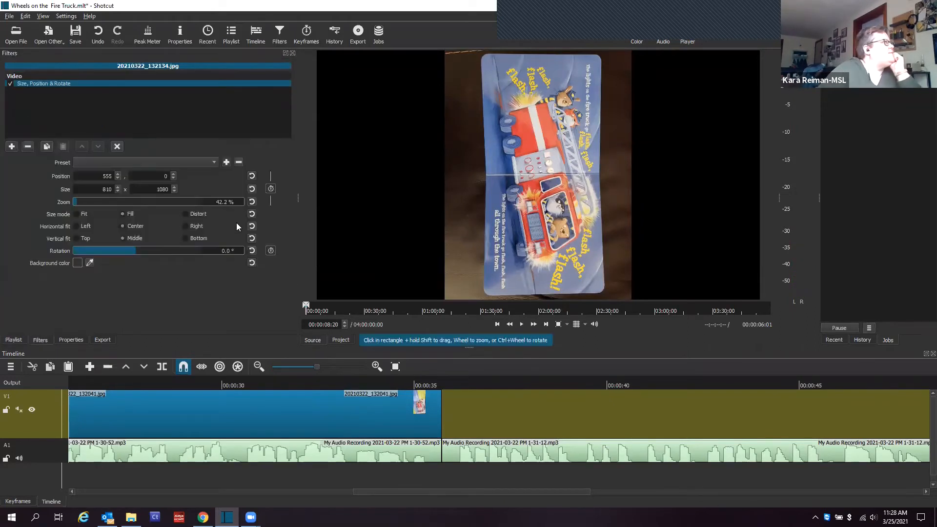
{"action": "left_click", "coordinate": [214, 247]}
{"action": "type", "text": "270"}
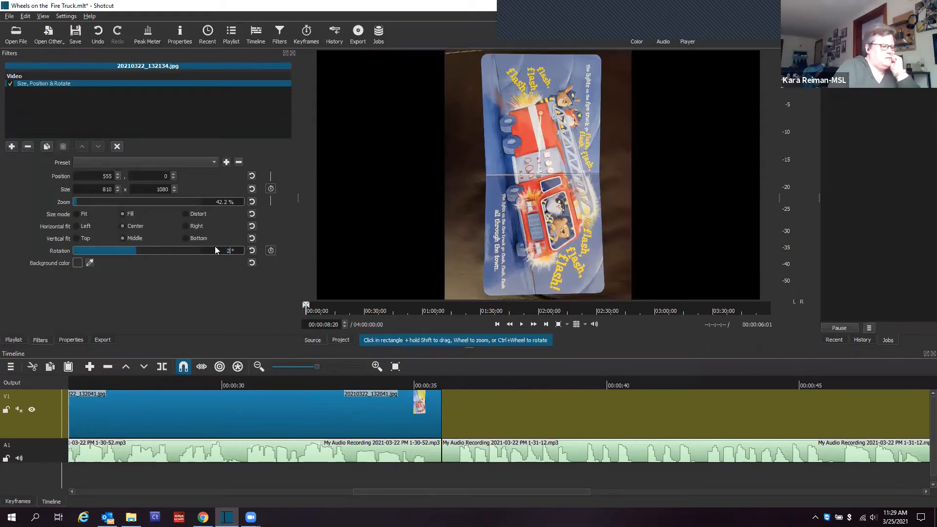
{"action": "key", "text": "Return"}
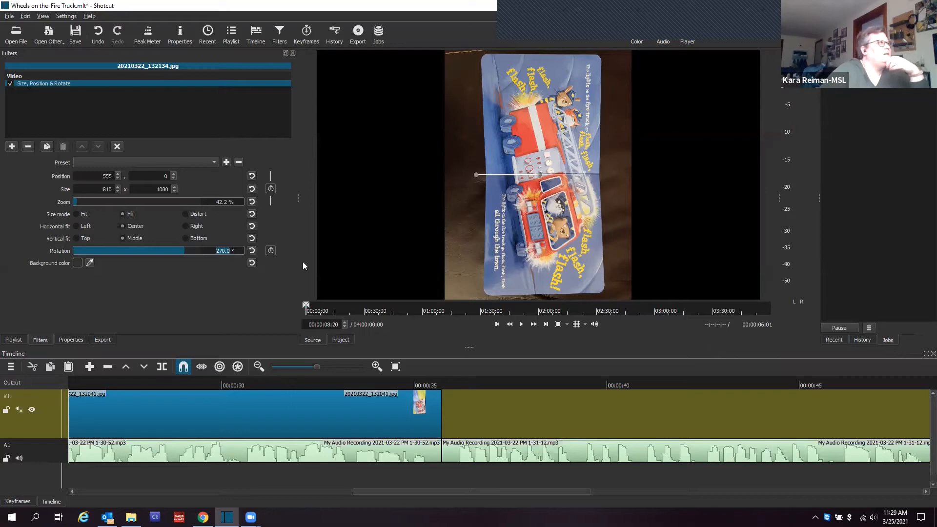
- Try to adjust the rotation of photo 20210322_132134.jpg with the rotation handle in the preview
{"action": "left_click", "coordinate": [209, 249]}
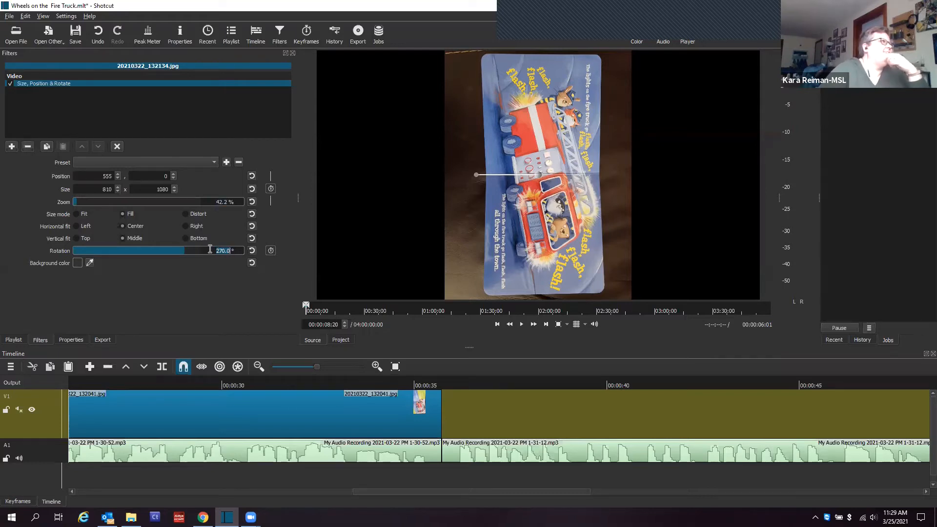
{"action": "left_click", "coordinate": [525, 174]}
{"action": "left_click_drag", "start_coordinate": [486, 194], "coordinate": [482, 175]}
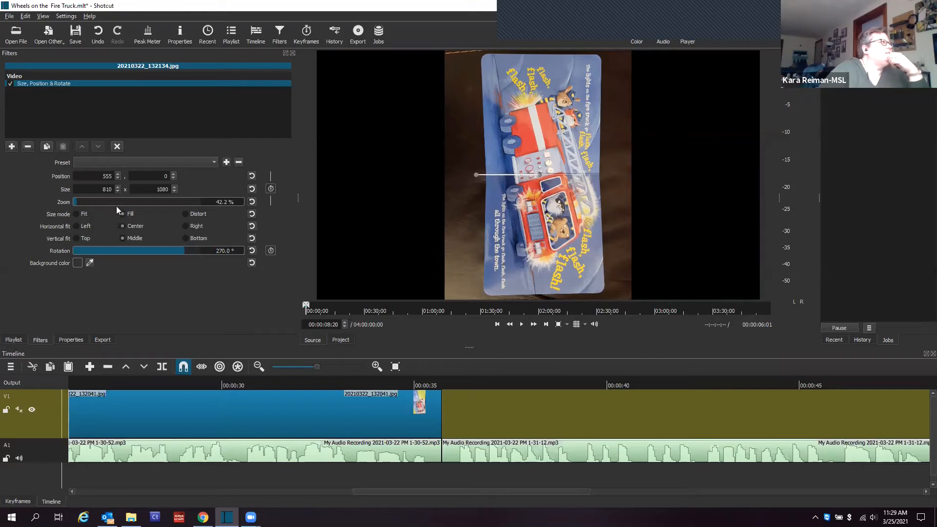
- Reopen photo 20210322_132134.jpg from the playlist to refresh its preview and enlarge it to about 72.2% zoom
{"action": "left_click", "coordinate": [230, 34]}
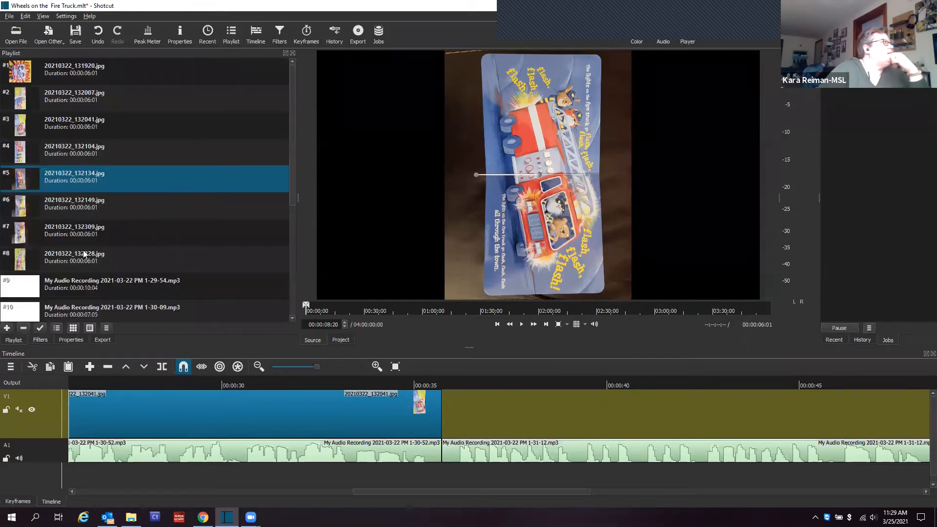
{"action": "double_click", "coordinate": [55, 179]}
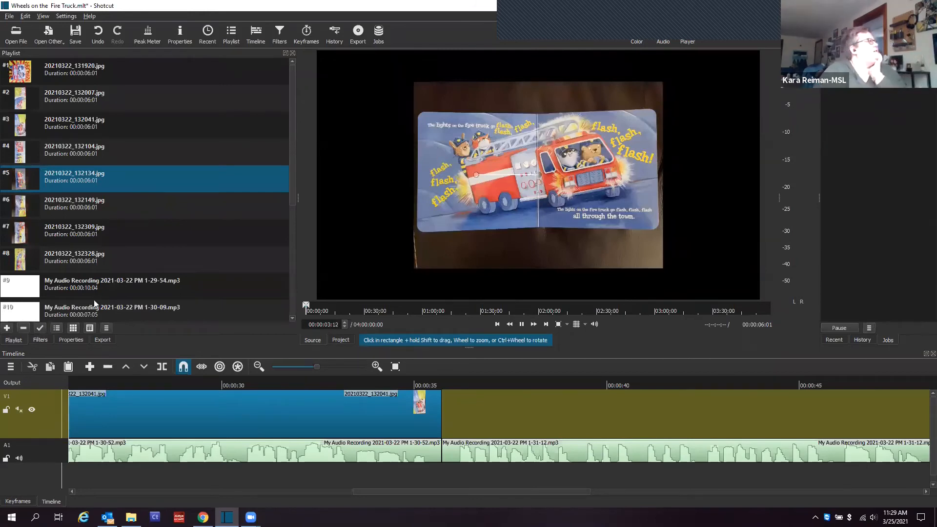
{"action": "left_click", "coordinate": [40, 339]}
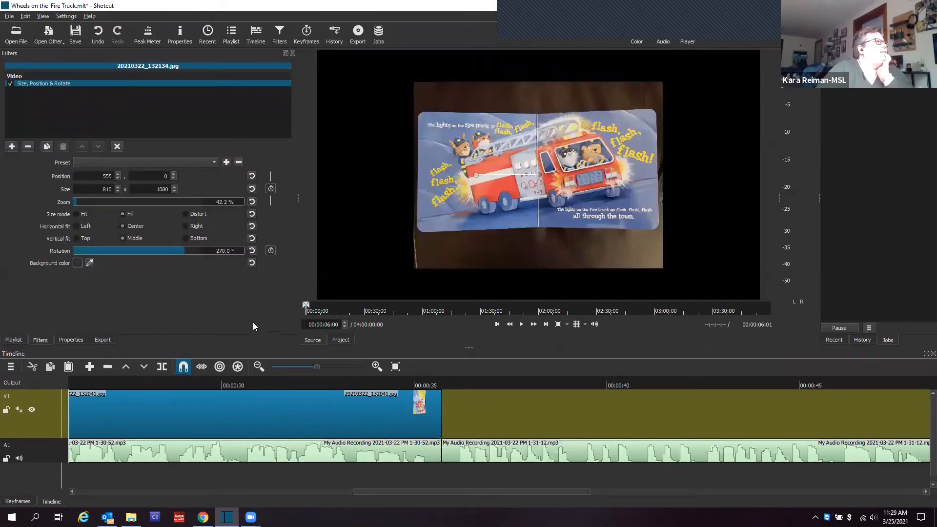
{"action": "scroll", "coordinate": [557, 205], "scroll_direction": "up", "scroll_amount": 4}
{"action": "scroll", "coordinate": [561, 199], "scroll_direction": "up", "scroll_amount": 2}
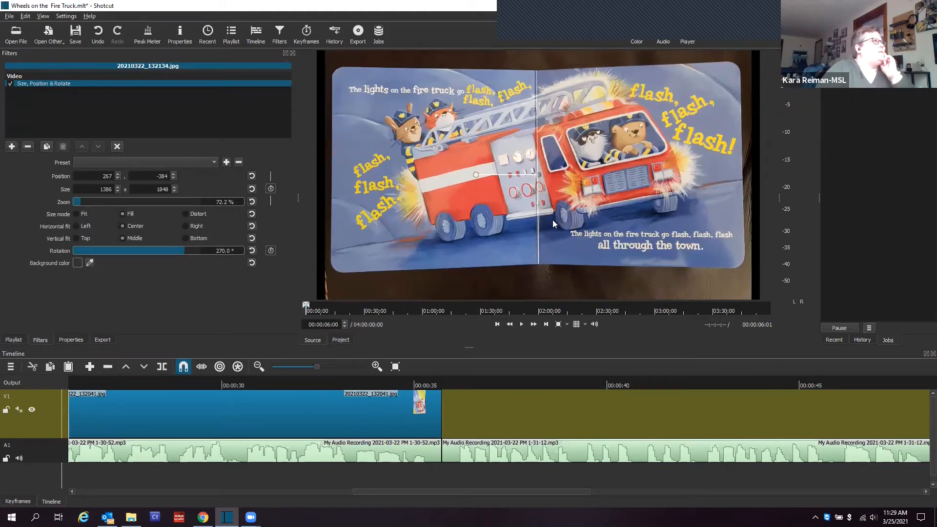
- Add a Crop: Rectangle filter to photo 20210322_132134.jpg and crop it around the book to about 1812 × 877 at position 51, 68
{"action": "left_click", "coordinate": [13, 147]}
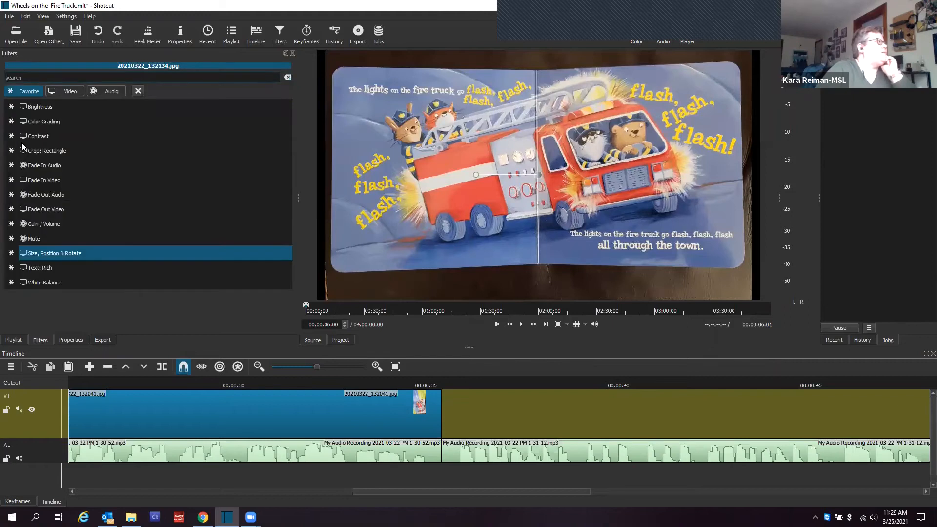
{"action": "left_click", "coordinate": [49, 150]}
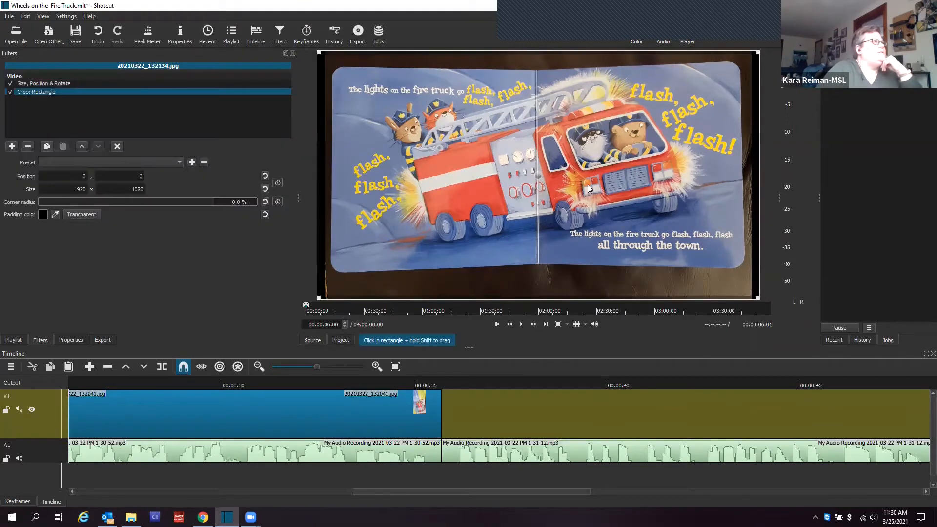
{"action": "left_click_drag", "start_coordinate": [757, 296], "coordinate": [744, 267]}
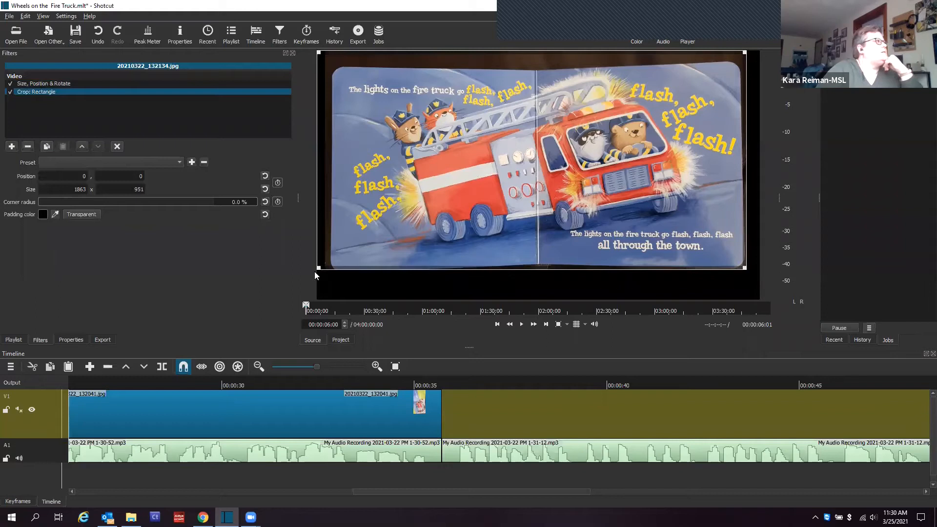
{"action": "left_click_drag", "start_coordinate": [327, 270], "coordinate": [336, 266]}
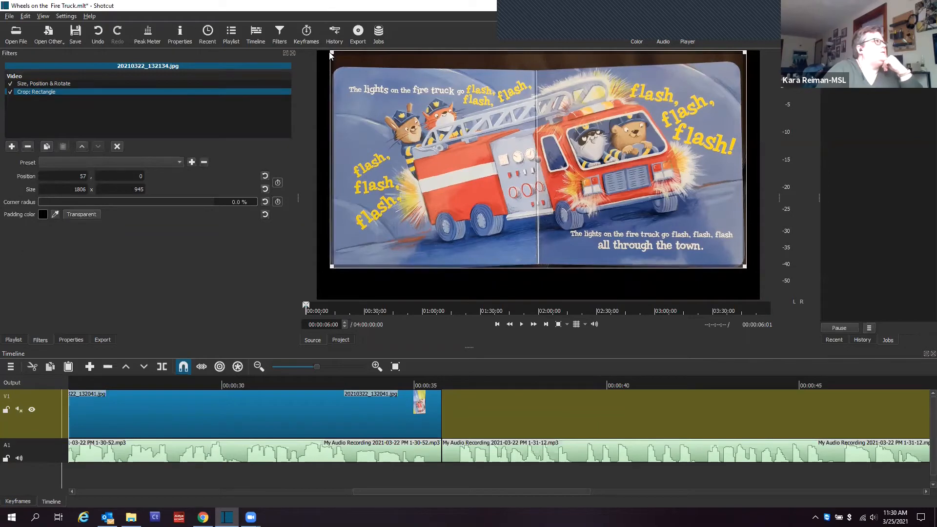
{"action": "left_click_drag", "start_coordinate": [330, 50], "coordinate": [332, 73]}
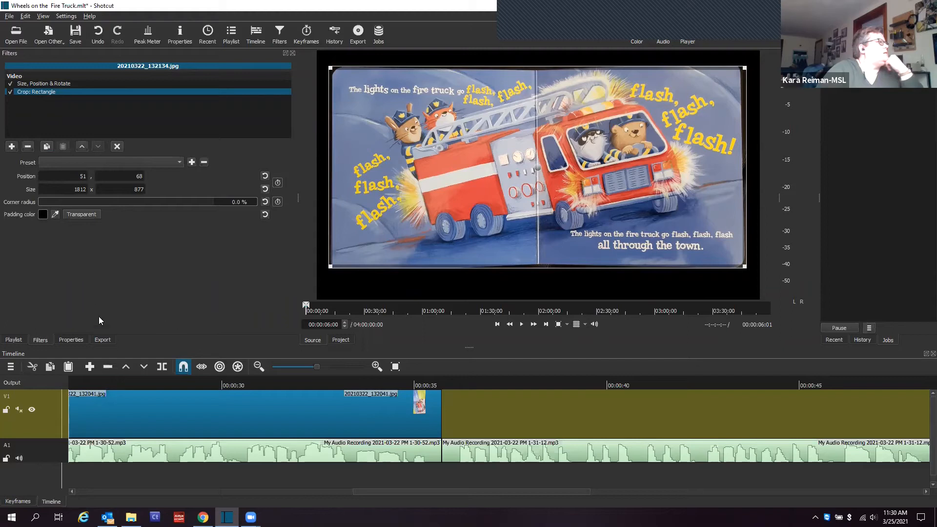
- Adjust photo 20210322_132134.jpg inside its crop with Size, Position & Rotate, leaving 72.2% zoom and a position of about 275, -378
{"action": "left_click", "coordinate": [36, 83]}
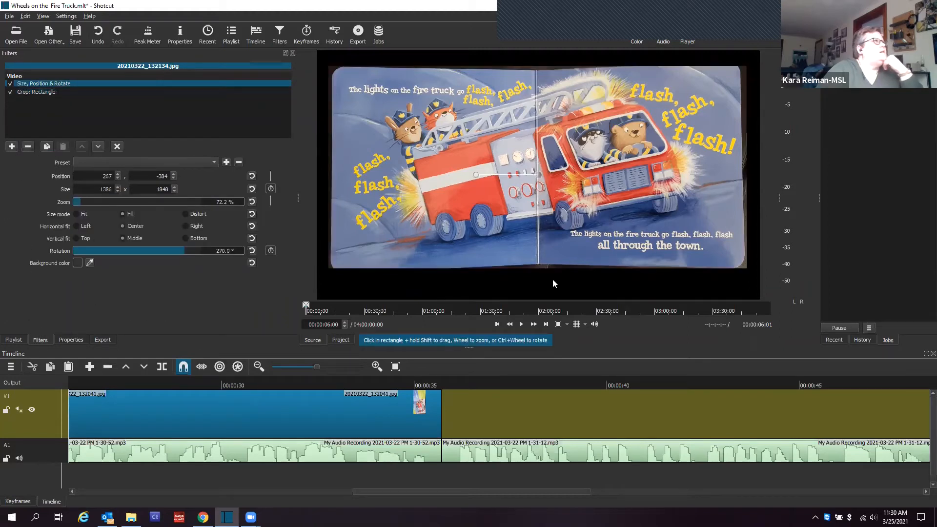
{"action": "scroll", "coordinate": [555, 236], "scroll_direction": "up", "scroll_amount": 1}
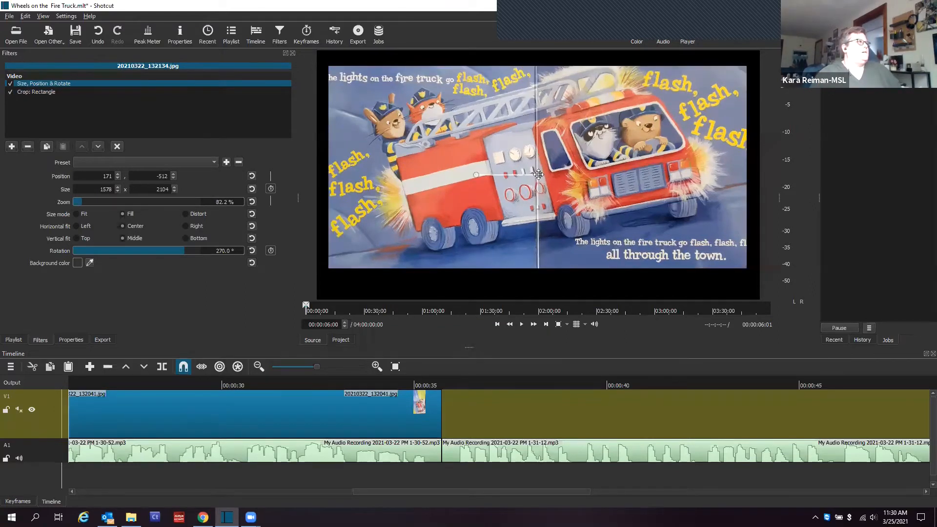
{"action": "mouse_move", "coordinate": [537, 167]}
{"action": "left_mouse_down"}
{"action": "mouse_move", "coordinate": [535, 189]}
{"action": "mouse_move", "coordinate": [545, 196]}
{"action": "mouse_move", "coordinate": [538, 186]}
{"action": "mouse_move", "coordinate": [546, 179]}
{"action": "left_mouse_up"}
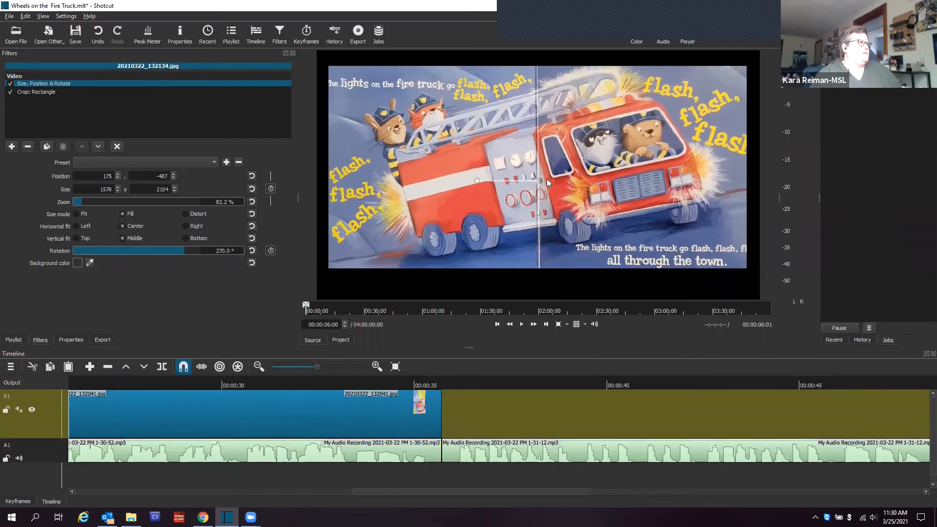
{"action": "scroll", "coordinate": [551, 181], "scroll_direction": "down", "scroll_amount": 2}
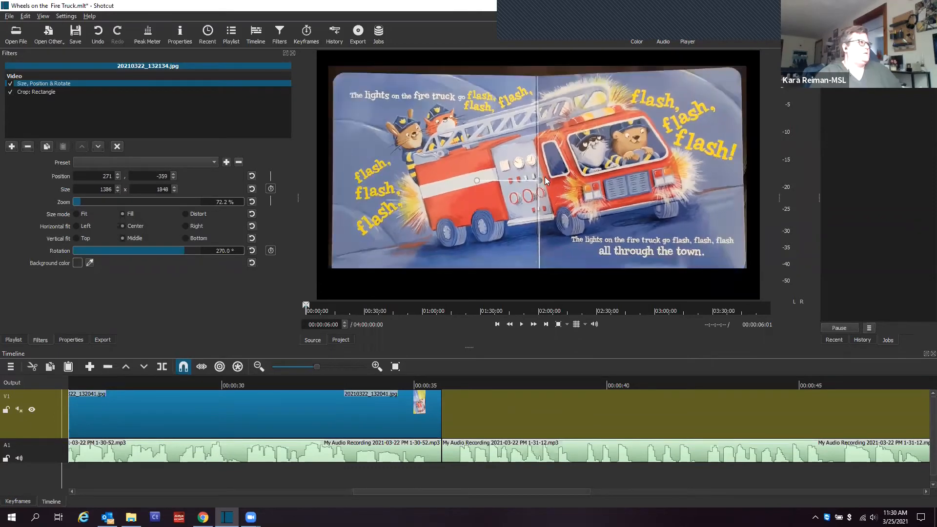
{"action": "left_click_drag", "start_coordinate": [538, 180], "coordinate": [539, 169]}
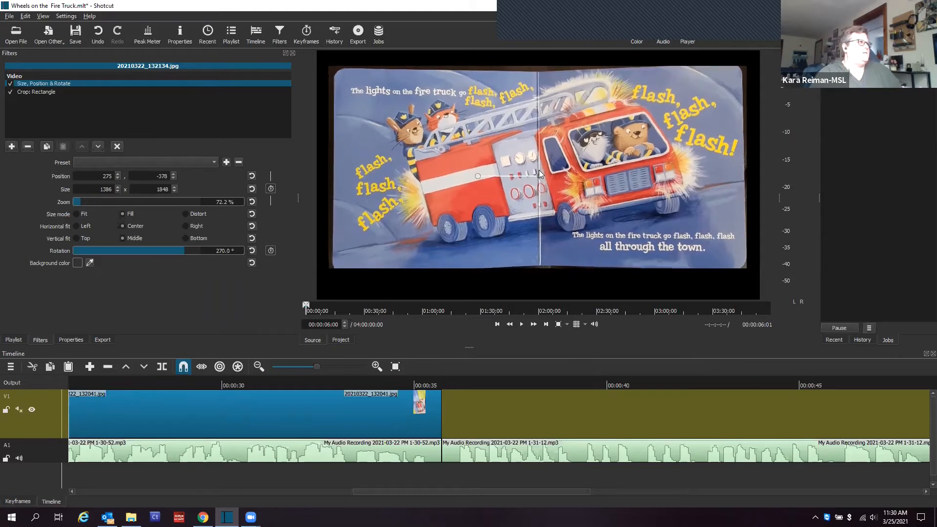
- Place photo 20210322_132134.jpg on V1 after 20210322_132041.jpg and extend it to the end of recording 1-31-12
{"action": "left_click_drag", "start_coordinate": [361, 222], "coordinate": [559, 491]}
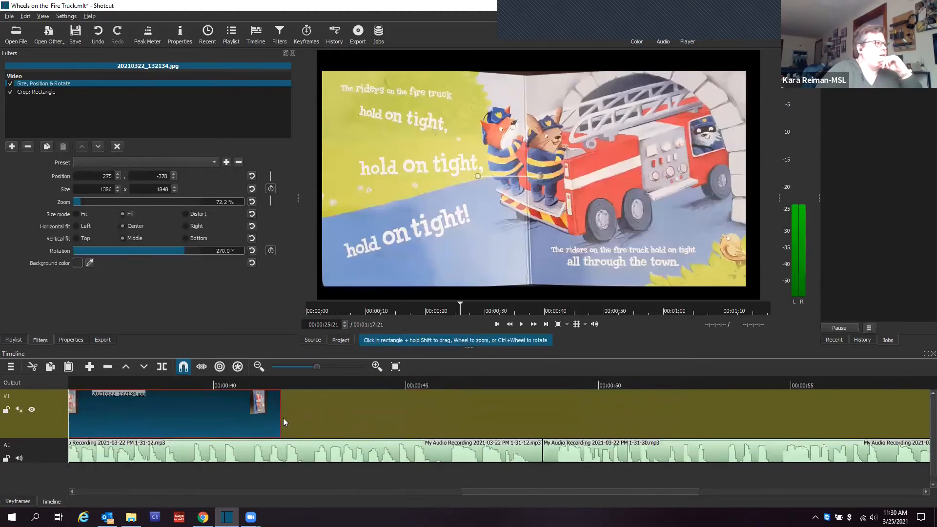
{"action": "left_click_drag", "start_coordinate": [281, 417], "coordinate": [538, 415]}
{"action": "left_click_drag", "start_coordinate": [532, 491], "coordinate": [586, 493]}
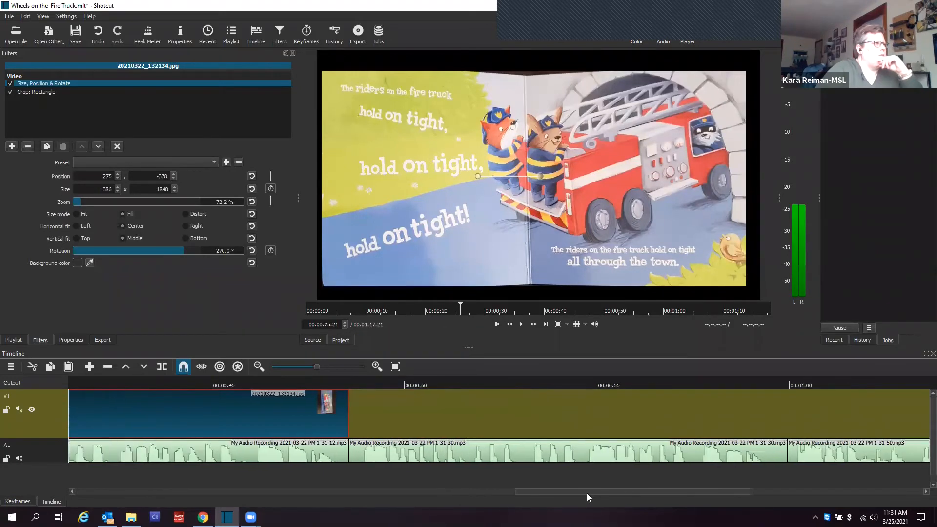
- Open photo 20210322_132149.jpg from the playlist, add a Size, Position & Rotate filter and set its rotation to 270°
{"action": "left_click", "coordinate": [231, 34]}
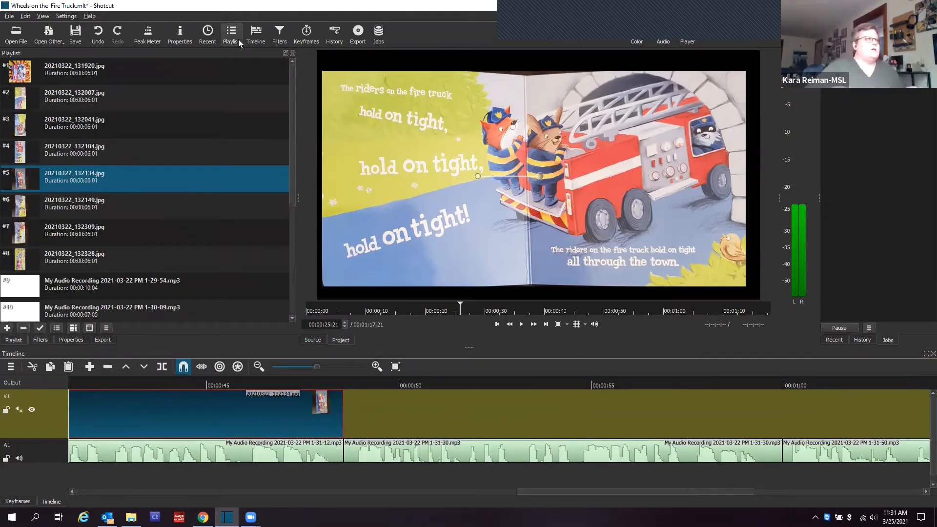
{"action": "double_click", "coordinate": [70, 205]}
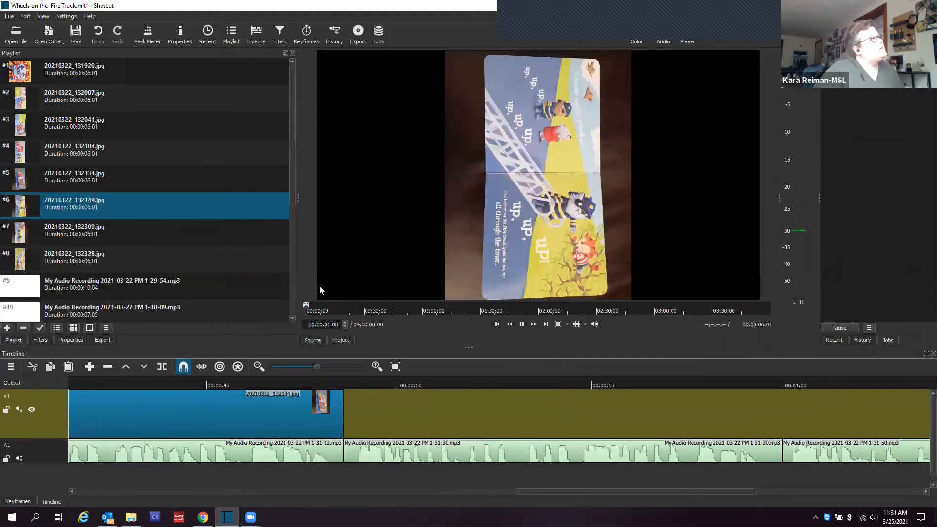
{"action": "left_click", "coordinate": [41, 339]}
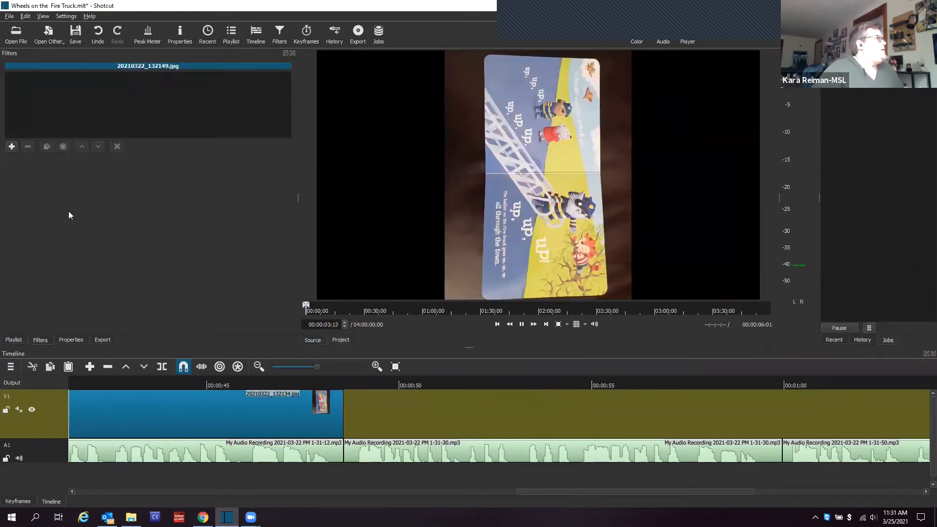
{"action": "left_click", "coordinate": [9, 148]}
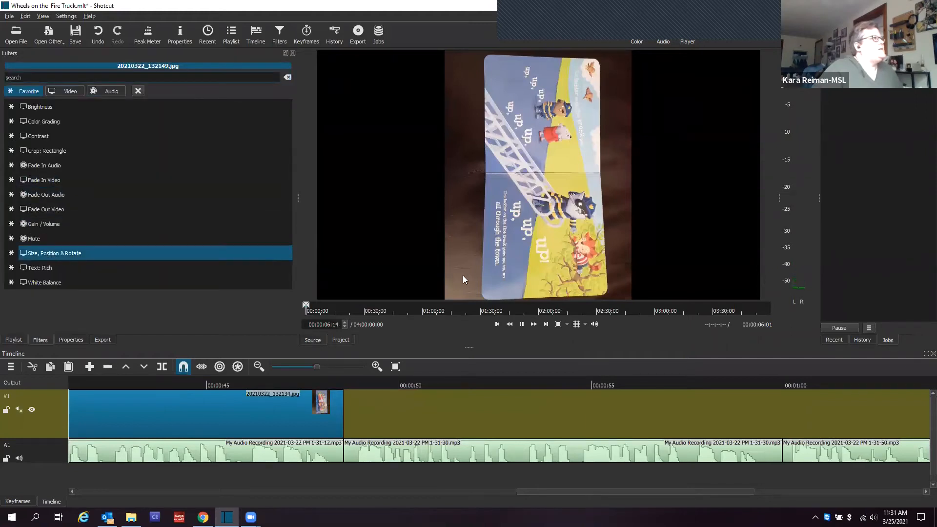
{"action": "key", "text": "Return"}
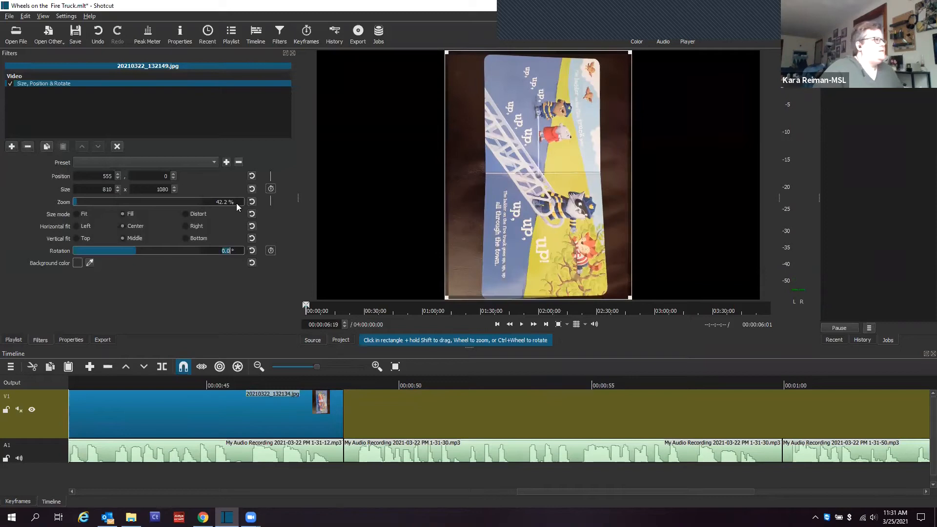
{"action": "type", "text": "270"}
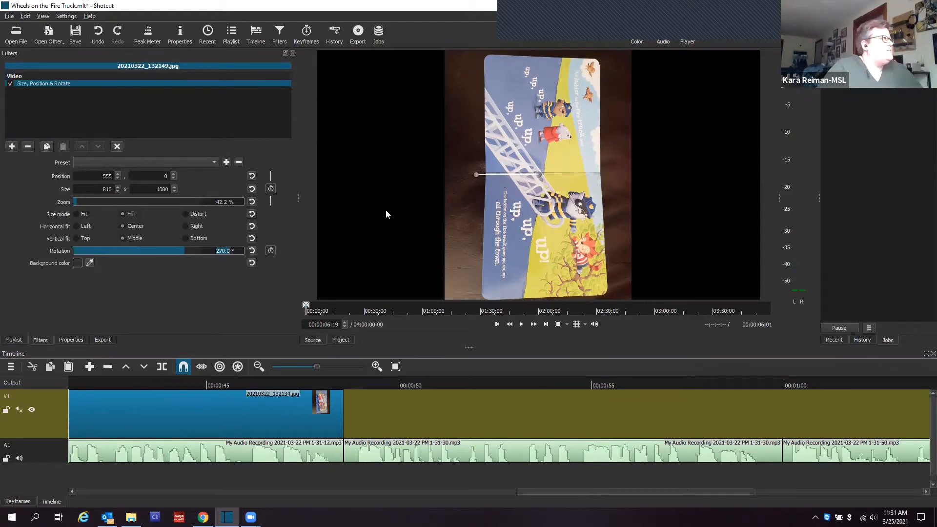
- Reopen photo 20210322_132149.jpg from the playlist to refresh its preview and return to its filters
{"action": "left_click", "coordinate": [14, 340]}
{"action": "left_click", "coordinate": [42, 340]}
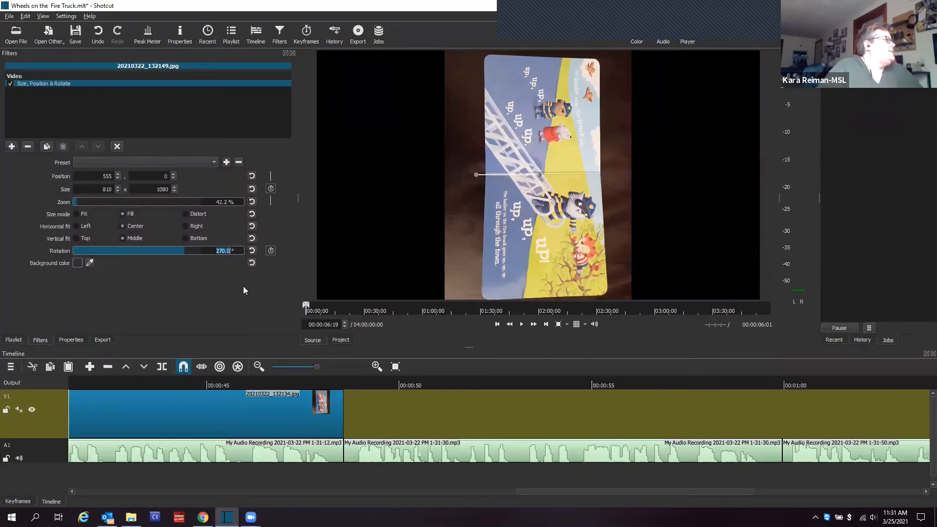
{"action": "left_click", "coordinate": [363, 411]}
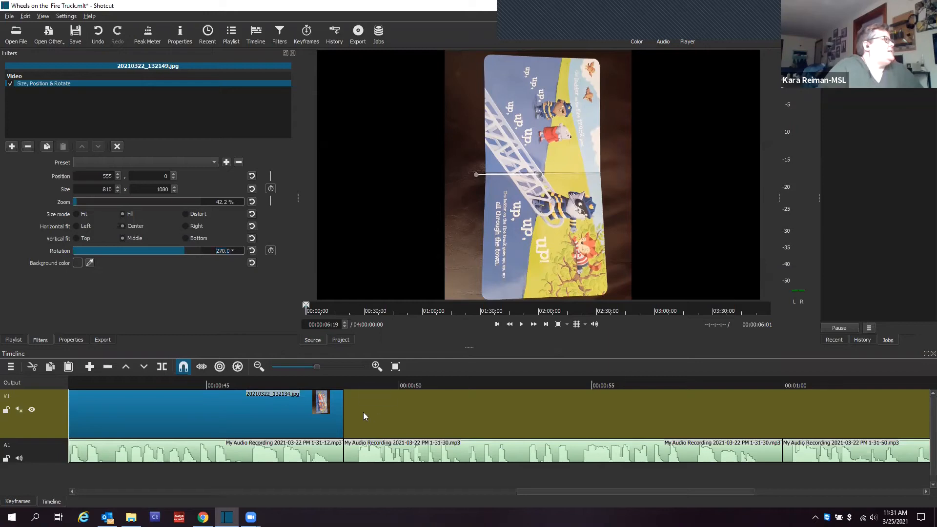
{"action": "left_click", "coordinate": [227, 39]}
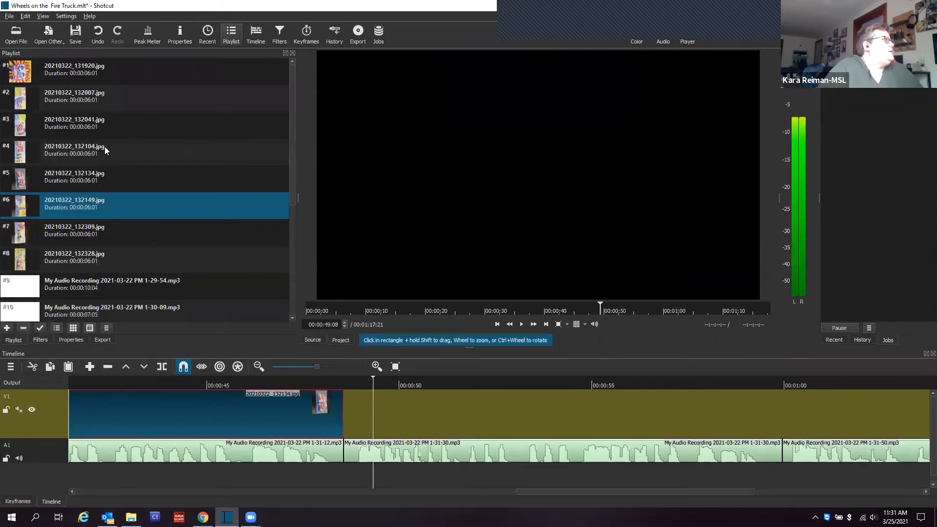
{"action": "double_click", "coordinate": [47, 215]}
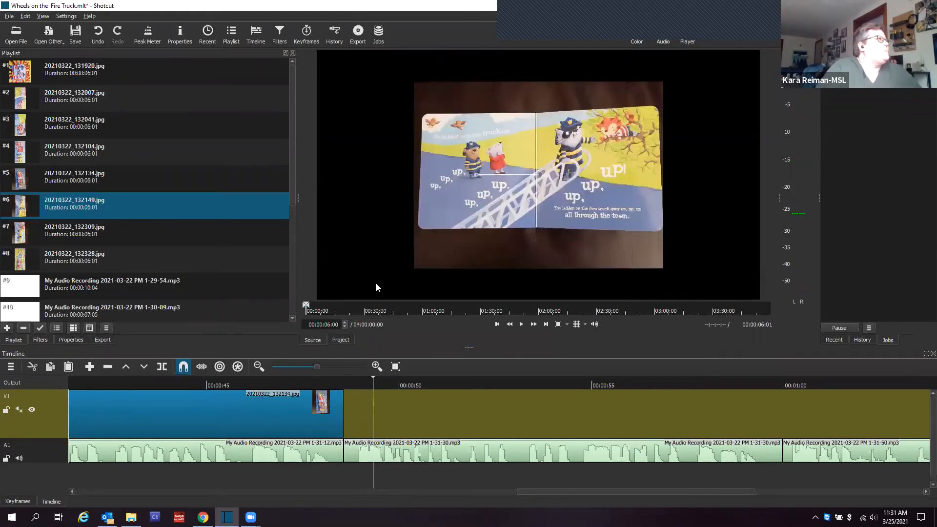
{"action": "left_click", "coordinate": [39, 340]}
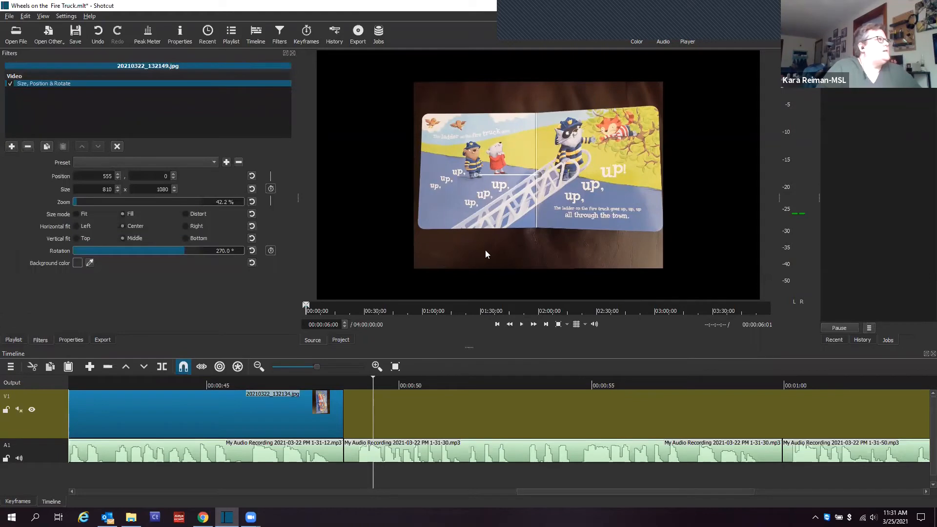
- Enlarge photo 20210322_132149.jpg to about 82.2% zoom and move it to about 171, -470 so the book fills the frame
{"action": "scroll", "coordinate": [493, 248], "scroll_direction": "up", "scroll_amount": 2}
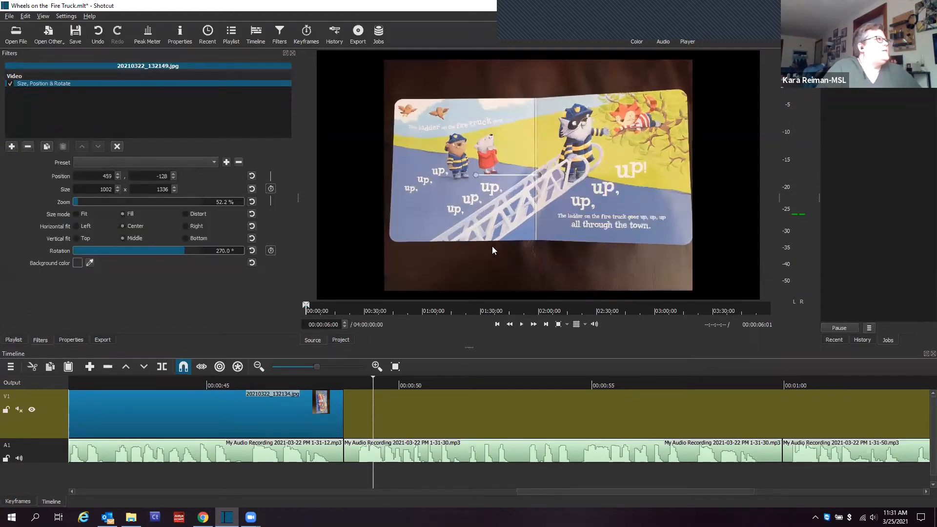
{"action": "scroll", "coordinate": [491, 246], "scroll_direction": "up", "scroll_amount": 1}
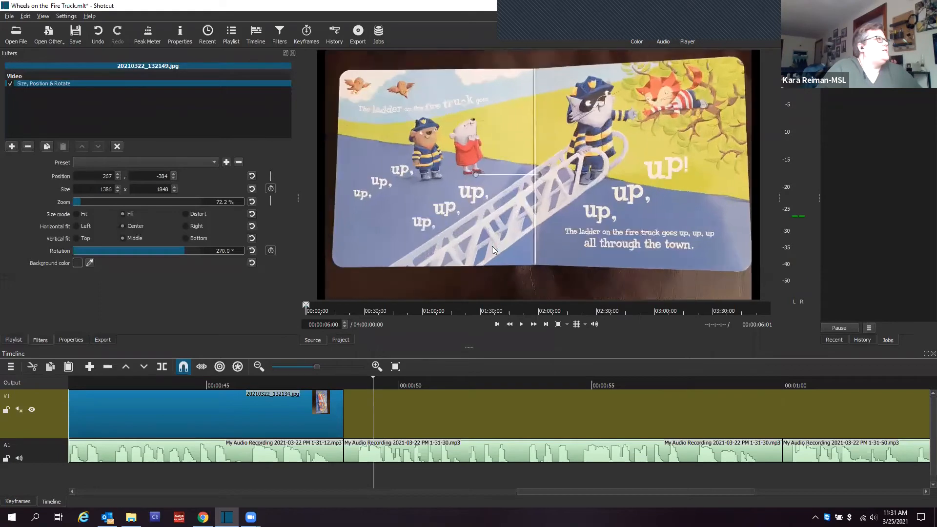
{"action": "scroll", "coordinate": [534, 206], "scroll_direction": "up", "scroll_amount": 1}
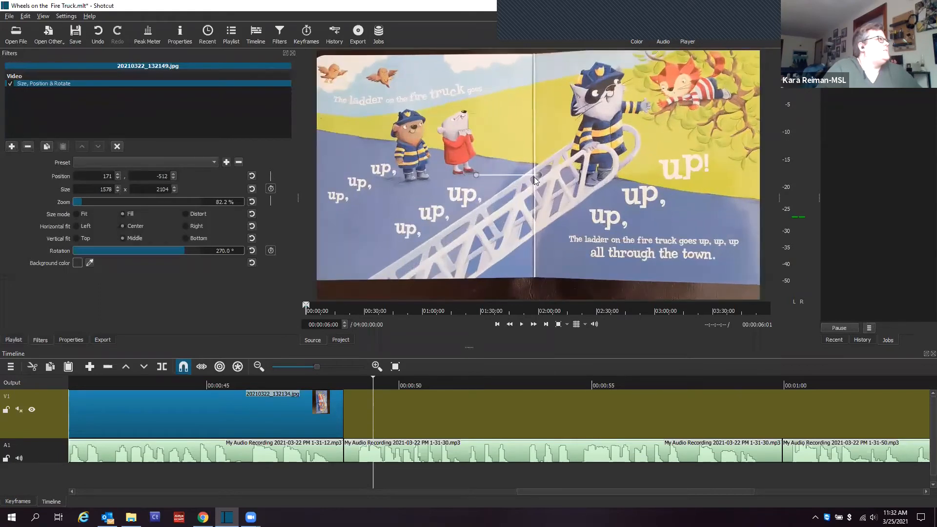
{"action": "mouse_move", "coordinate": [537, 178]}
{"action": "left_mouse_down"}
{"action": "mouse_move", "coordinate": [534, 192]}
{"action": "mouse_move", "coordinate": [530, 182]}
{"action": "left_mouse_up"}
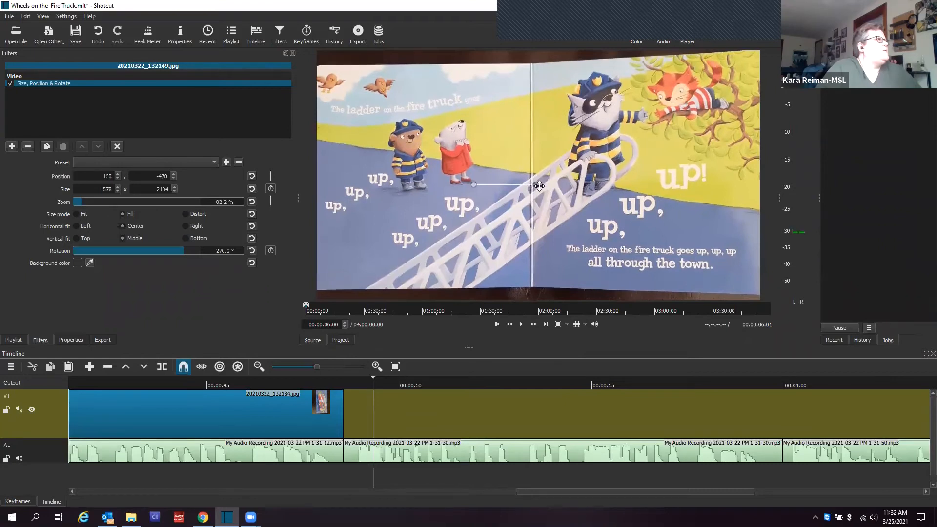
{"action": "left_click_drag", "start_coordinate": [540, 186], "coordinate": [543, 185]}
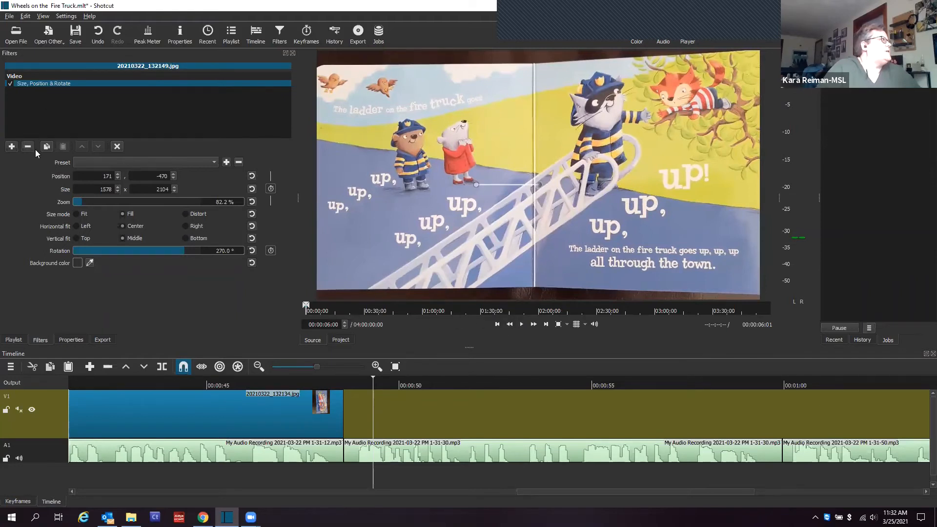
- Add a Crop: Rectangle filter to photo 20210322_132149.jpg and crop it to about 1905 × 1050 at position 15, 0
{"action": "left_click", "coordinate": [12, 147]}
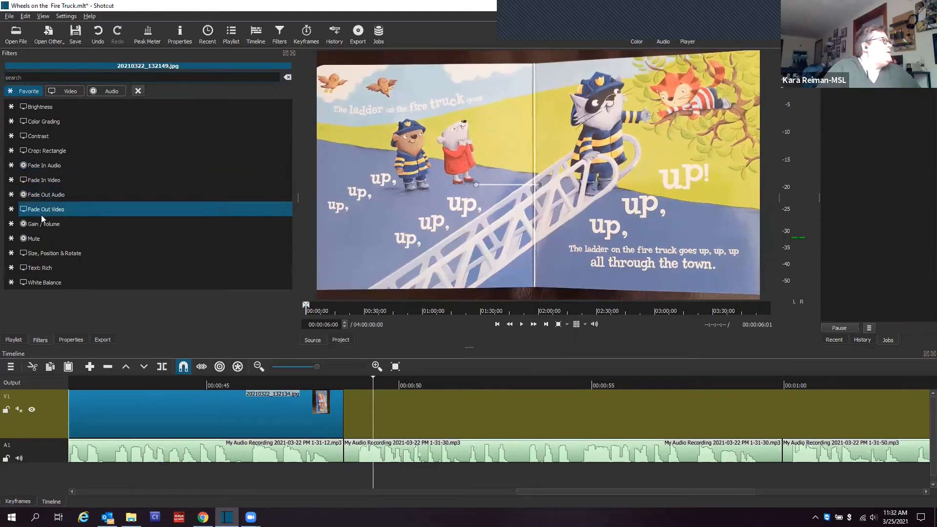
{"action": "left_click", "coordinate": [42, 151]}
{"action": "left_click_drag", "start_coordinate": [319, 299], "coordinate": [323, 287]}
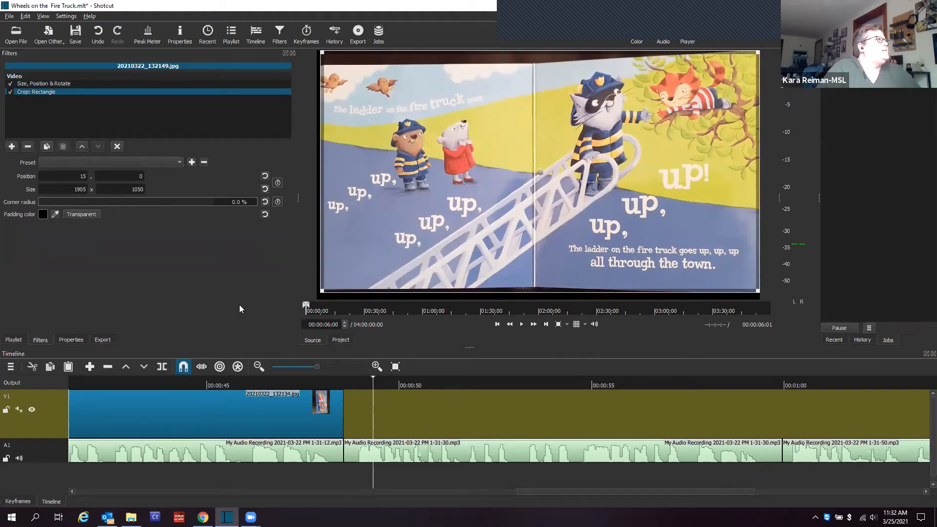
- Place photo 20210322_132149.jpg on V1 after 20210322_132134.jpg and extend it to the end of recording 1-31-30
{"action": "left_click_drag", "start_coordinate": [412, 226], "coordinate": [495, 410]}
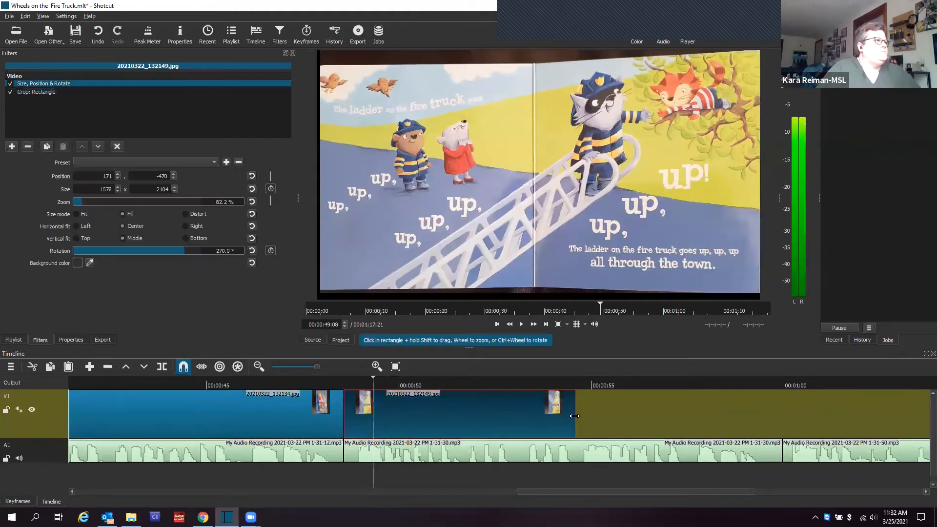
{"action": "left_click_drag", "start_coordinate": [575, 416], "coordinate": [789, 421]}
{"action": "left_click_drag", "start_coordinate": [525, 490], "coordinate": [636, 489]}
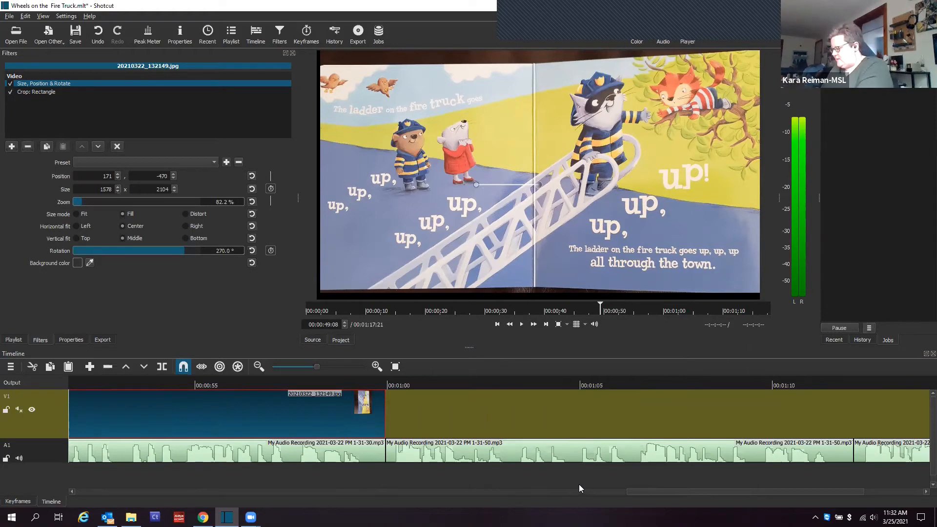
- Open photo 20210322_132309.jpg from the playlist, add a Size, Position & Rotate filter and set its rotation to 270°
{"action": "left_click", "coordinate": [228, 40]}
{"action": "left_click", "coordinate": [237, 230]}
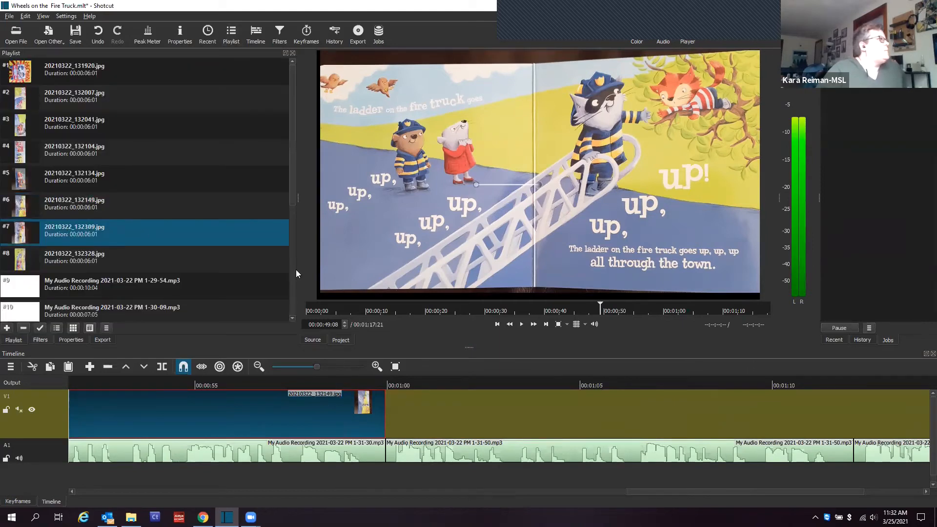
{"action": "double_click", "coordinate": [236, 230]}
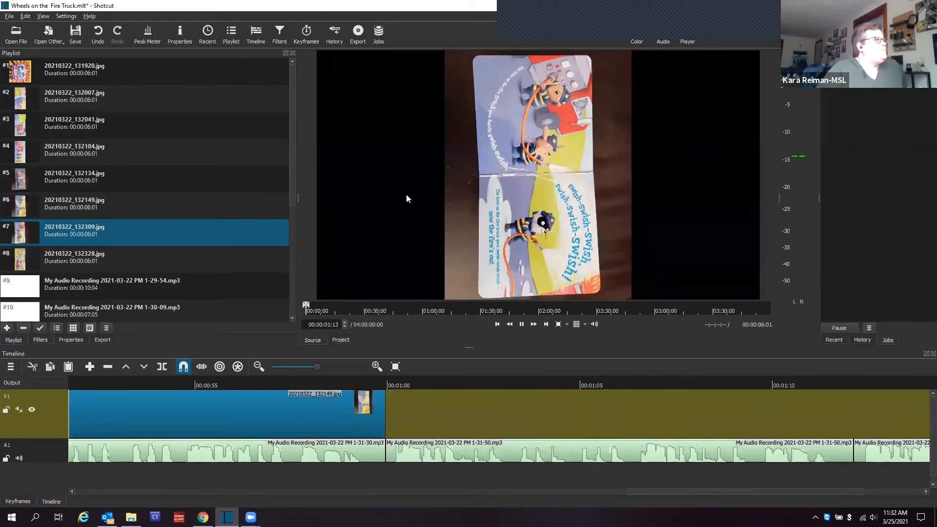
{"action": "left_click", "coordinate": [40, 340]}
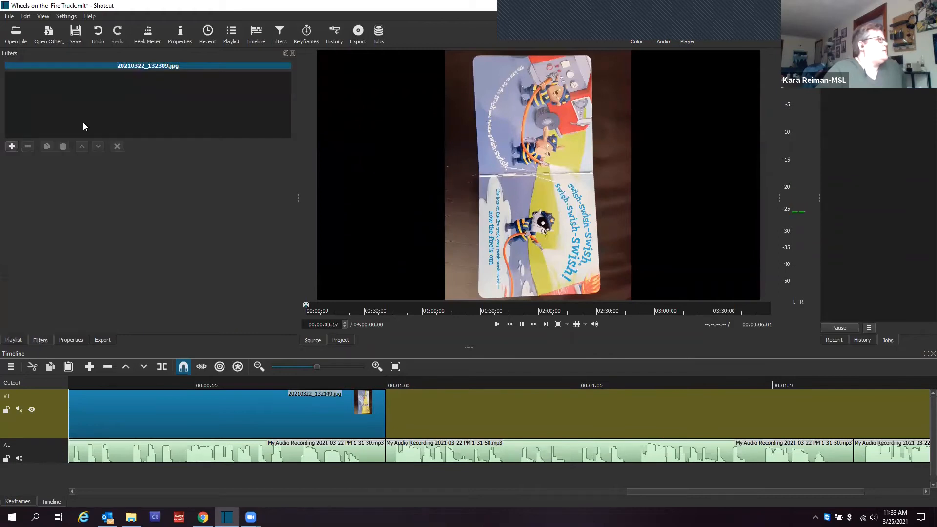
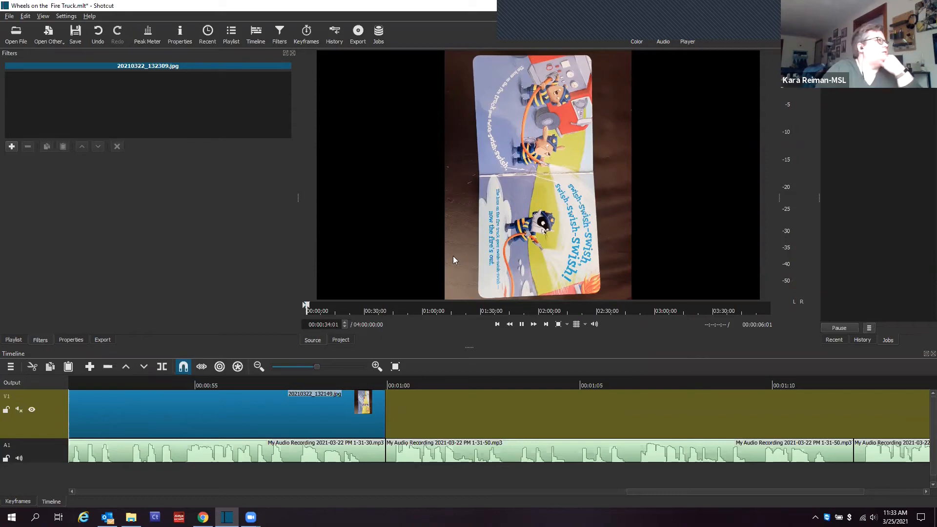
{"action": "left_click", "coordinate": [265, 253]}
{"action": "double_click", "coordinate": [223, 249]}
{"action": "type", "text": "270"}
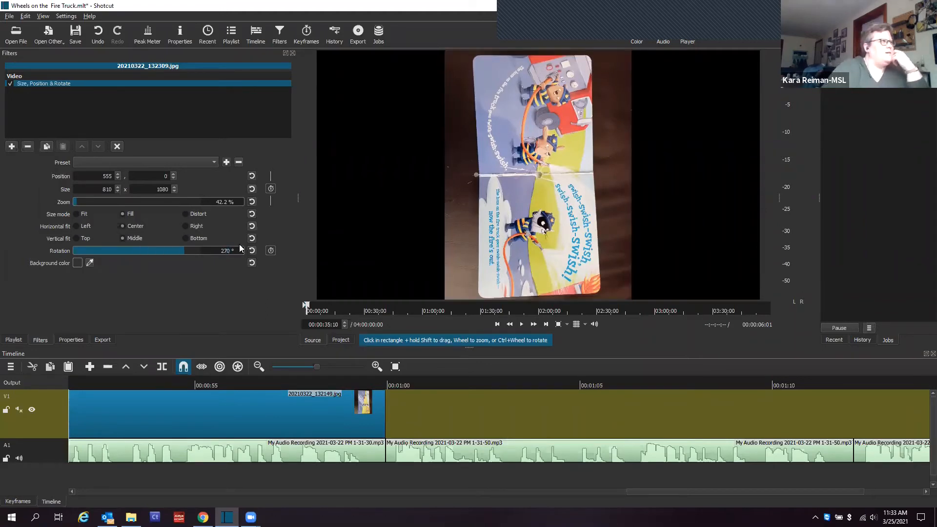
{"action": "key", "text": "Return"}
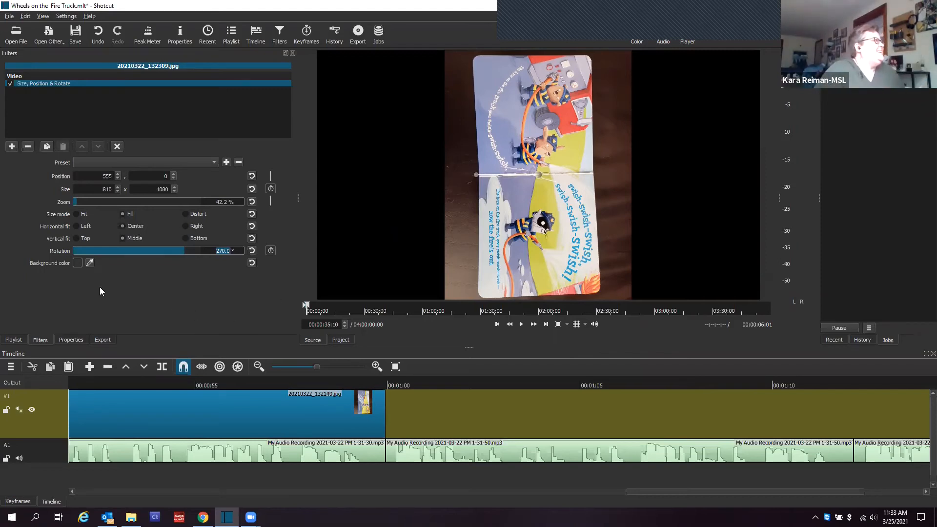
- Reopen photo 20210322_132309.jpg from the playlist to refresh its preview and return to its filters
{"action": "left_click", "coordinate": [227, 34]}
{"action": "double_click", "coordinate": [21, 228]}
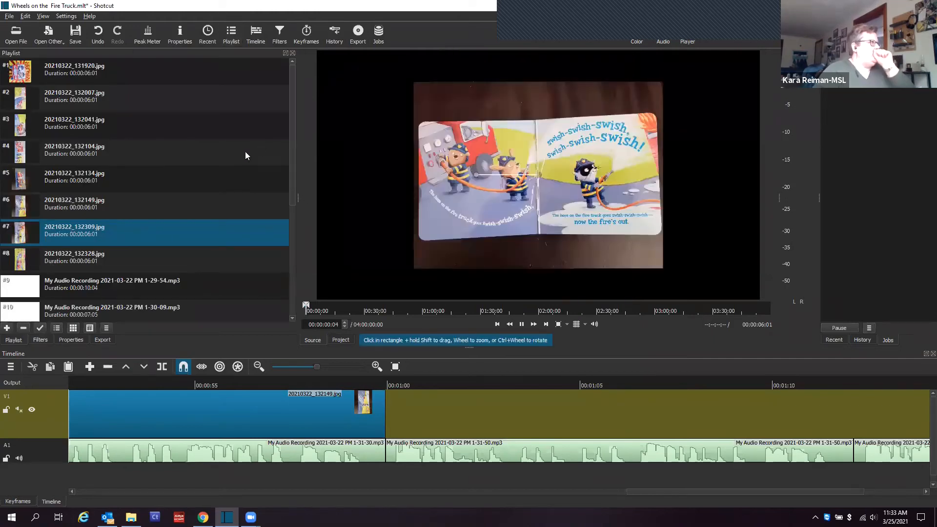
{"action": "left_click", "coordinate": [41, 340]}
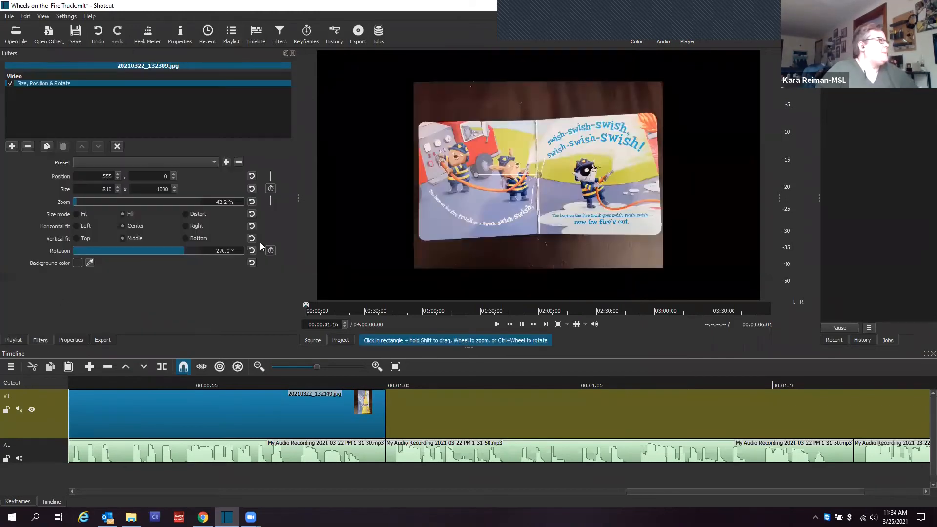
- Enlarge photo 20210322_132309.jpg to about 82.2% zoom so the book spread fills the frame
{"action": "scroll", "coordinate": [545, 195], "scroll_direction": "up", "scroll_amount": 5}
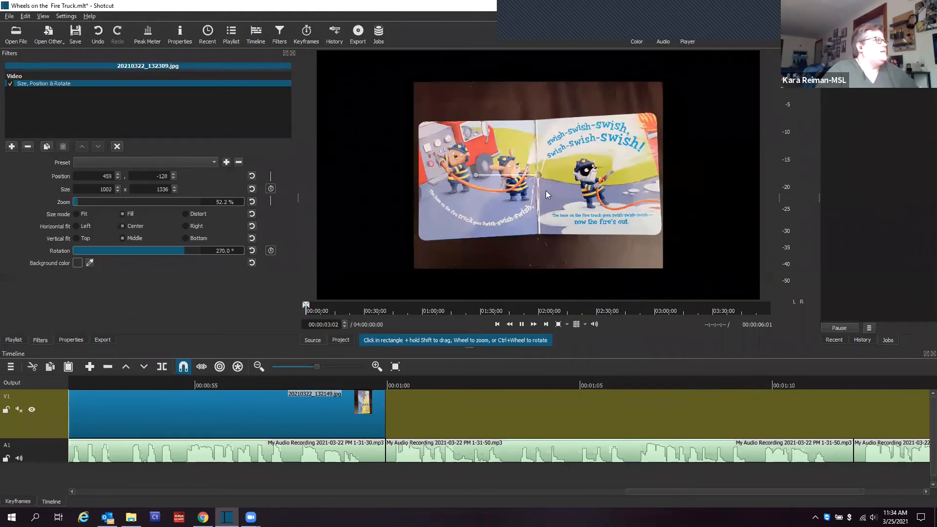
{"action": "scroll", "coordinate": [545, 190], "scroll_direction": "up", "scroll_amount": 6}
{"action": "scroll", "coordinate": [546, 189], "scroll_direction": "up", "scroll_amount": 4}
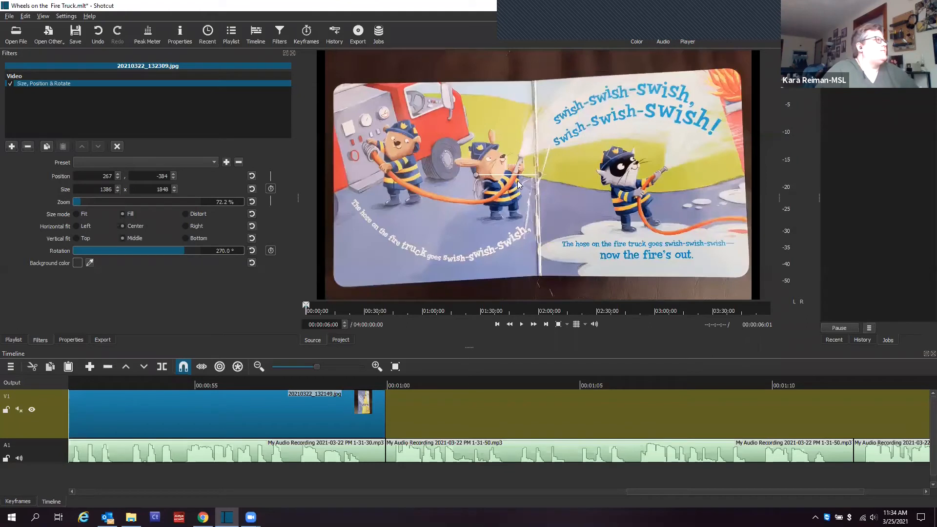
{"action": "scroll", "coordinate": [518, 180], "scroll_direction": "up", "scroll_amount": 5}
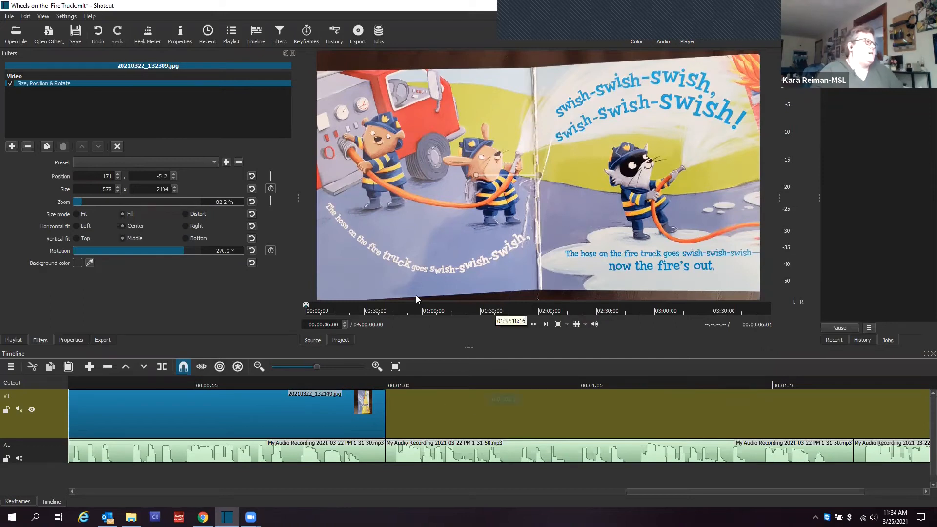
- Place photo 20210322_132309.jpg on V1 after 20210322_132149.jpg and extend it to the end of recording 1-31-50
{"action": "left_click_drag", "start_coordinate": [391, 240], "coordinate": [568, 398]}
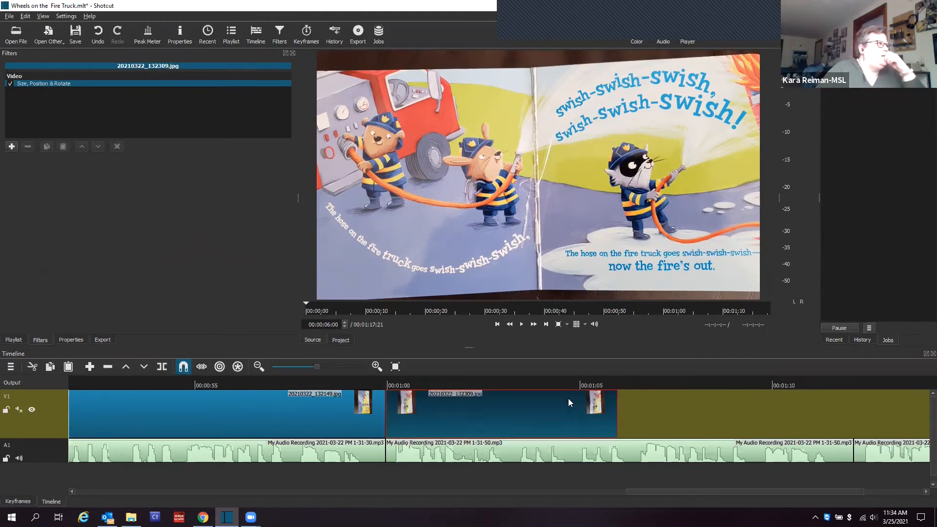
{"action": "left_click_drag", "start_coordinate": [662, 493], "coordinate": [707, 493]}
{"action": "left_click_drag", "start_coordinate": [454, 412], "coordinate": [694, 413]}
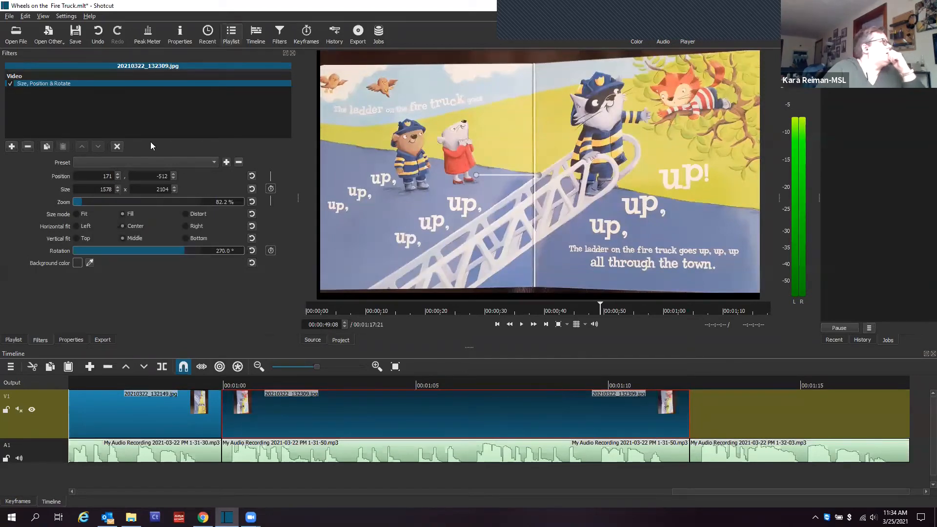
- Open photo 20210322_132328.jpg from the playlist, add a Size, Position & Rotate filter and set its rotation to 270°
{"action": "left_click", "coordinate": [230, 35]}
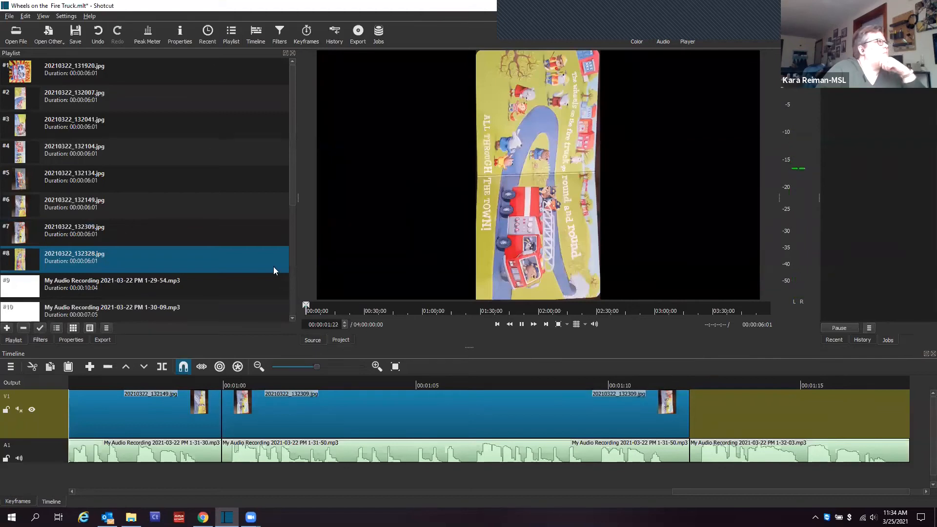
{"action": "left_click", "coordinate": [41, 339]}
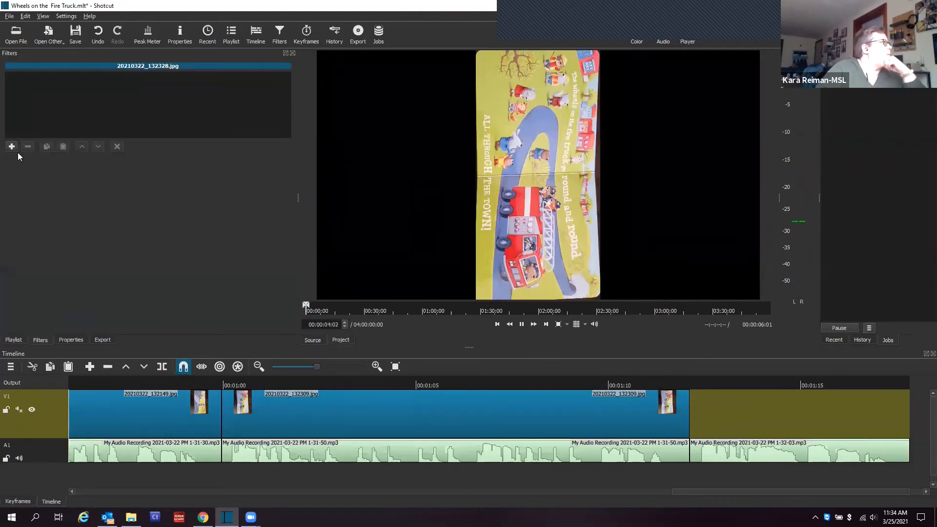
{"action": "left_click", "coordinate": [12, 146]}
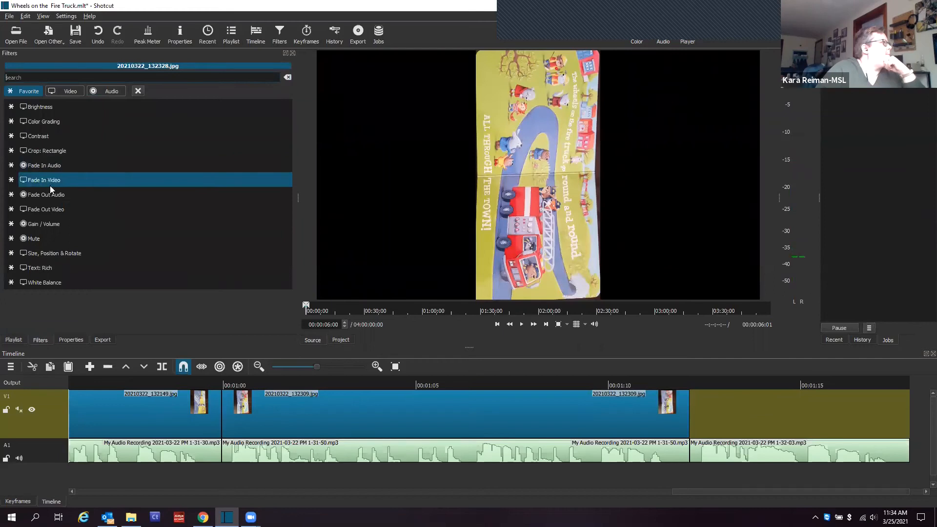
{"action": "left_click", "coordinate": [63, 253]}
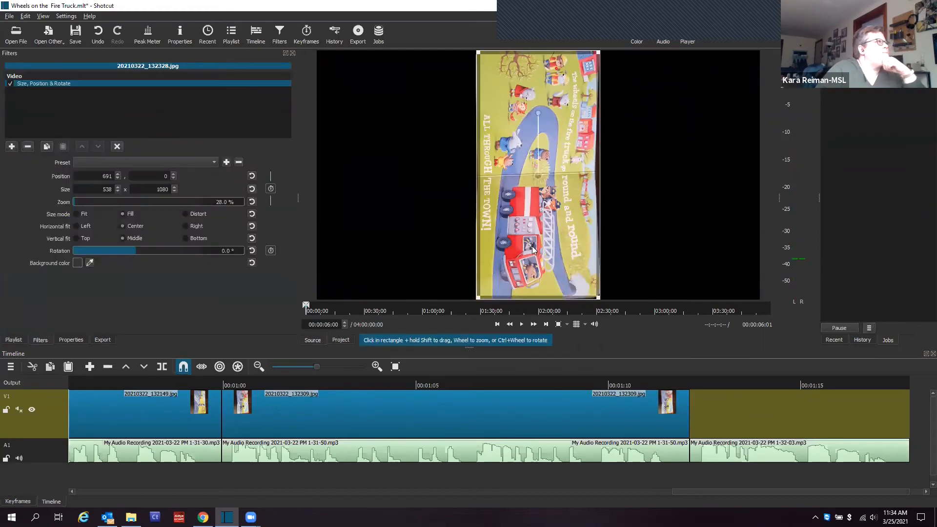
{"action": "double_click", "coordinate": [224, 250]}
{"action": "type", "text": "270"}
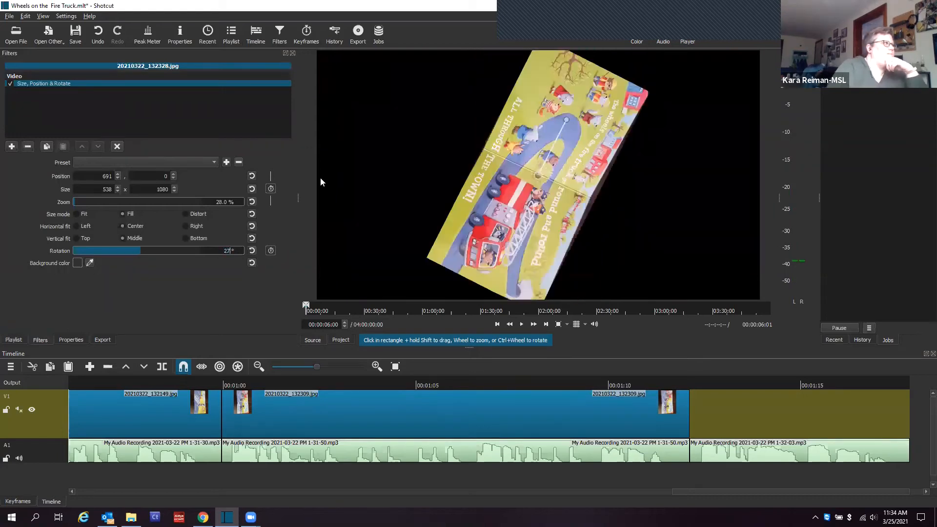
{"action": "key", "text": "Return"}
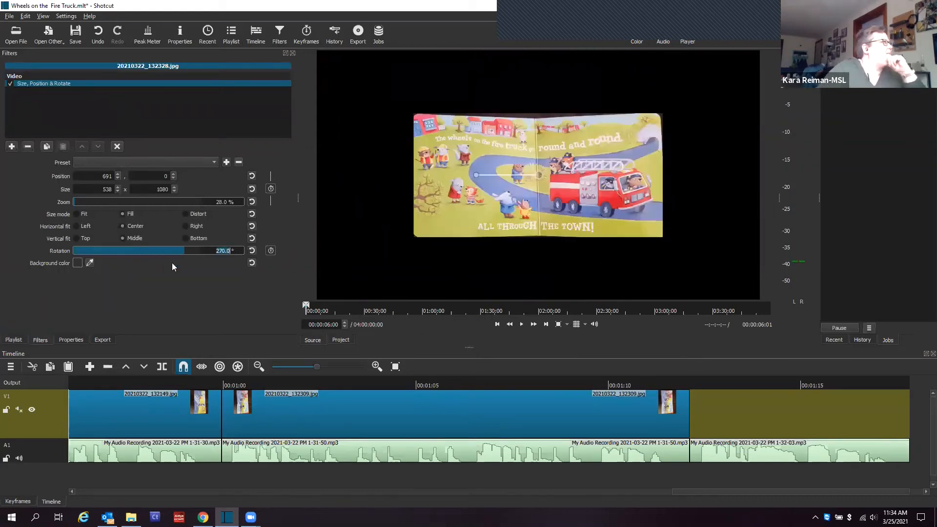
- Enlarge photo 20210322_132328.jpg to about 58% zoom and move it to about 409, -602 so the spread fills the frame
{"action": "scroll", "coordinate": [528, 208], "scroll_direction": "up", "scroll_amount": 2}
{"action": "scroll", "coordinate": [529, 211], "scroll_direction": "up", "scroll_amount": 1}
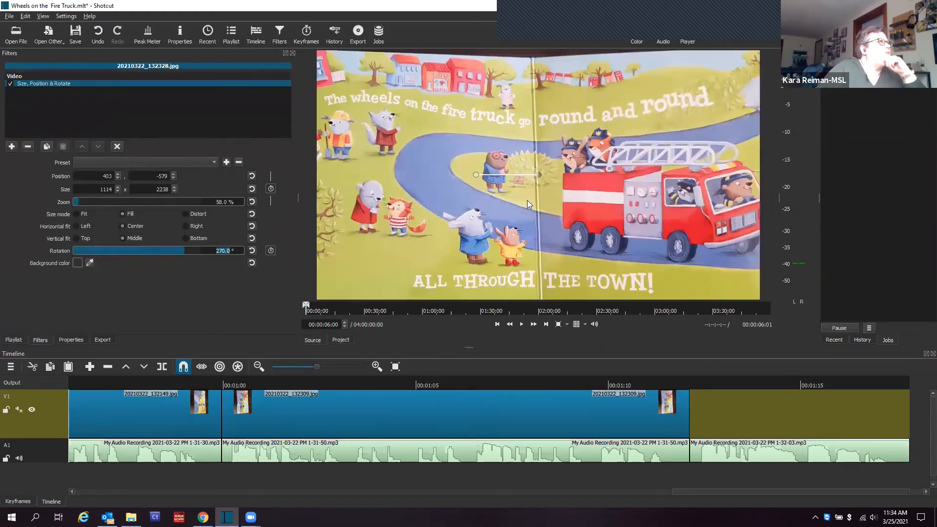
{"action": "left_click_drag", "start_coordinate": [538, 175], "coordinate": [540, 163]}
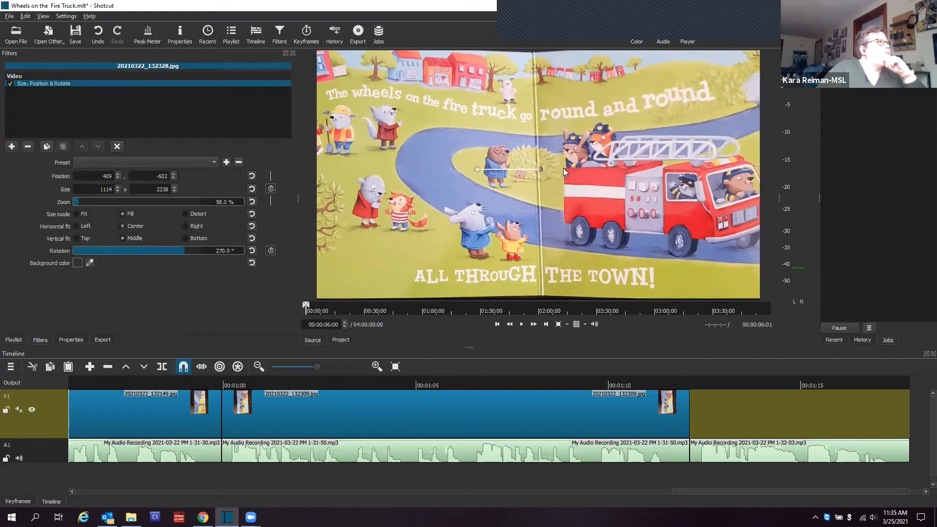
{"action": "scroll", "coordinate": [547, 169], "scroll_direction": "down", "scroll_amount": 5}
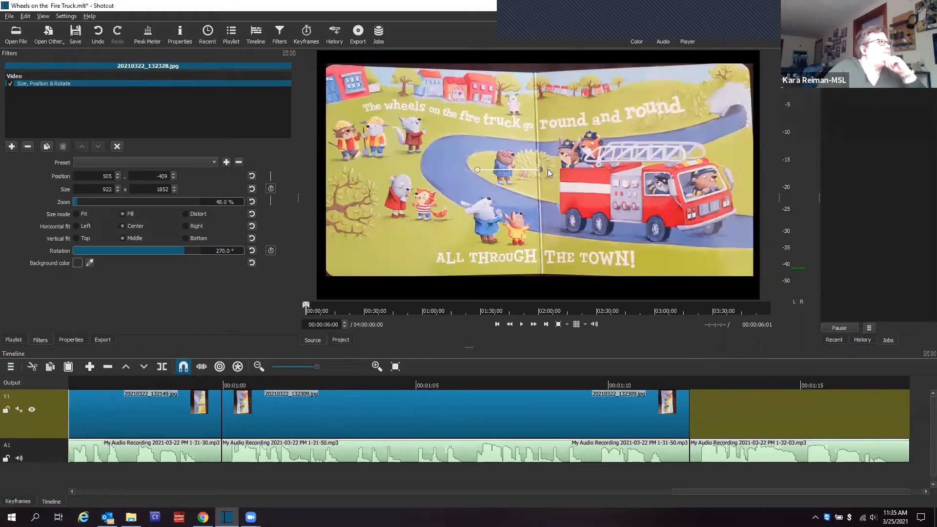
{"action": "scroll", "coordinate": [547, 169], "scroll_direction": "up", "scroll_amount": 5}
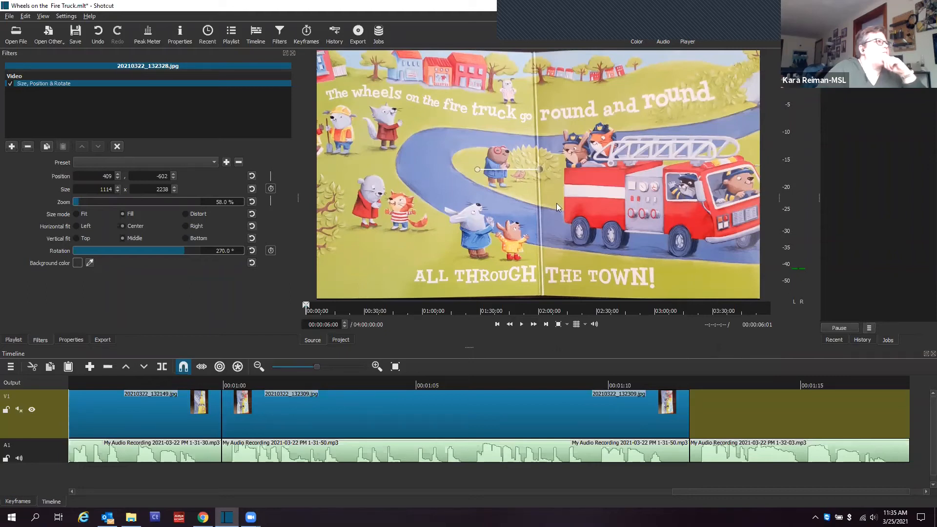
- Place photo 20210322_132328.jpg on V1 after 20210322_132309.jpg and trim it to the end of recording 1-32-03
{"action": "left_click_drag", "start_coordinate": [401, 251], "coordinate": [717, 410]}
{"action": "left_click_drag", "start_coordinate": [712, 493], "coordinate": [707, 488]}
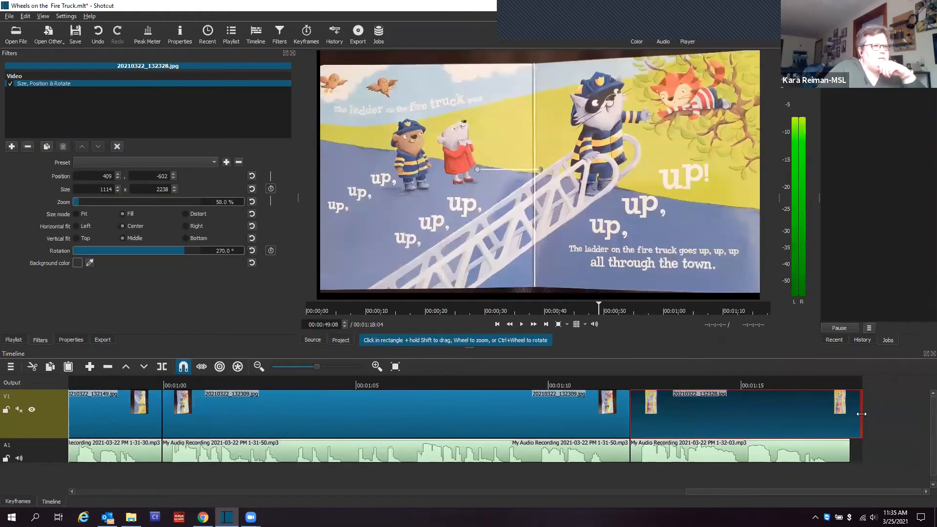
{"action": "left_click_drag", "start_coordinate": [852, 415], "coordinate": [857, 417]}
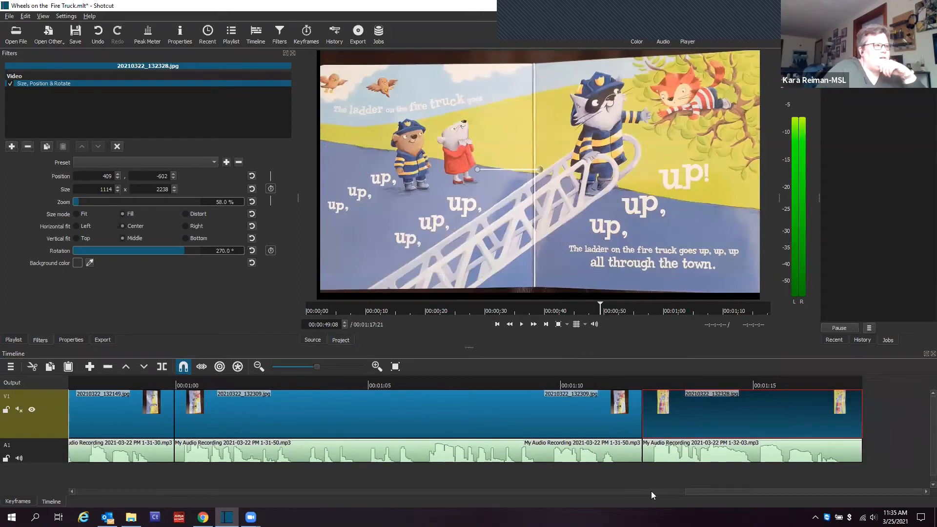
- Save the Wheels on the Fire Truck project
{"action": "scroll", "coordinate": [448, 479], "scroll_direction": "up", "scroll_amount": 20}
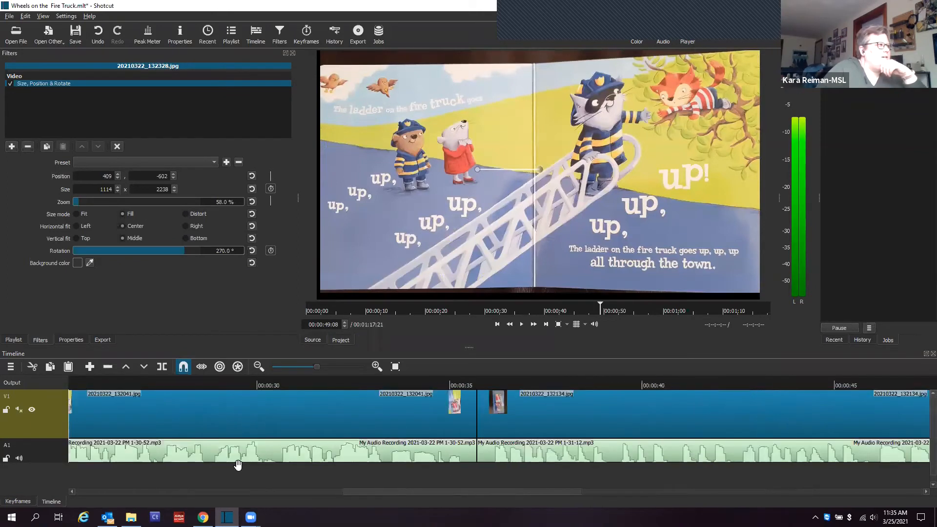
{"action": "scroll", "coordinate": [237, 465], "scroll_direction": "up", "scroll_amount": 15}
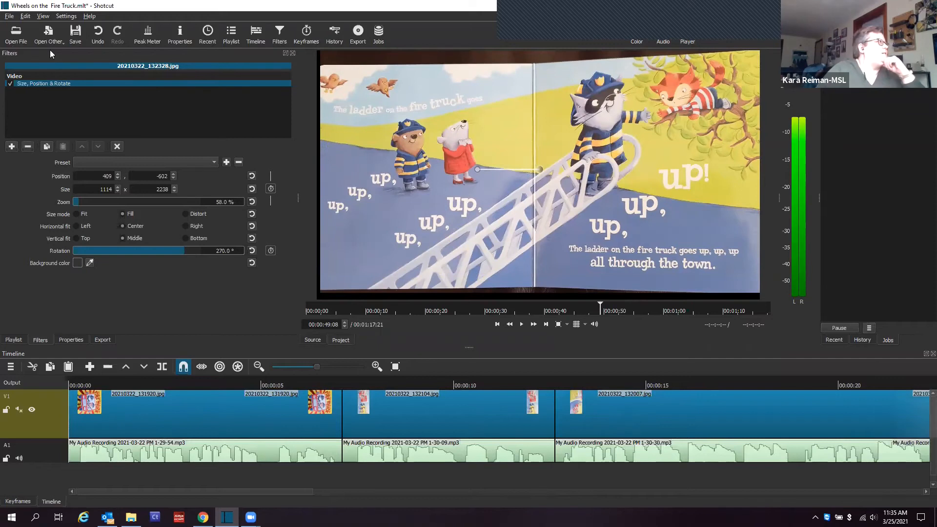
{"action": "left_click", "coordinate": [73, 35]}
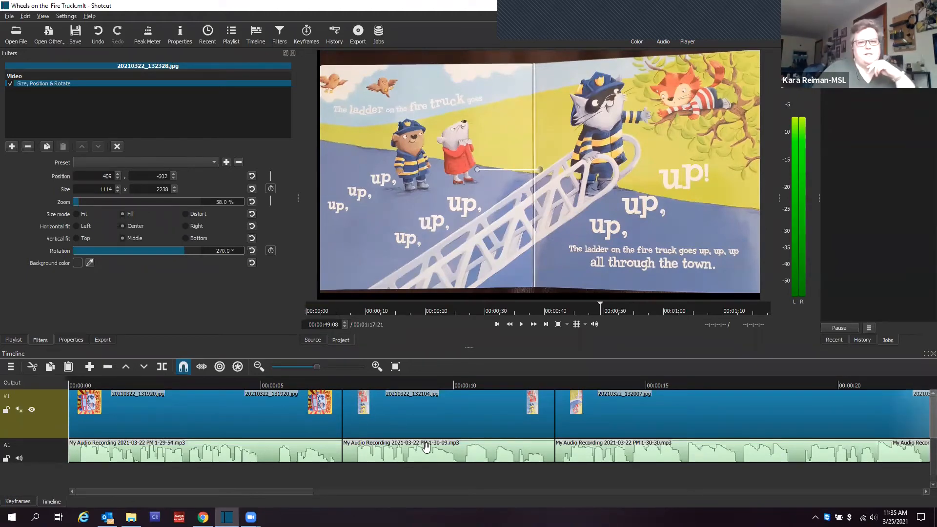
- Play the change from the cover photo to the second photo on the timeline to check the transition
{"action": "left_click", "coordinate": [316, 381]}
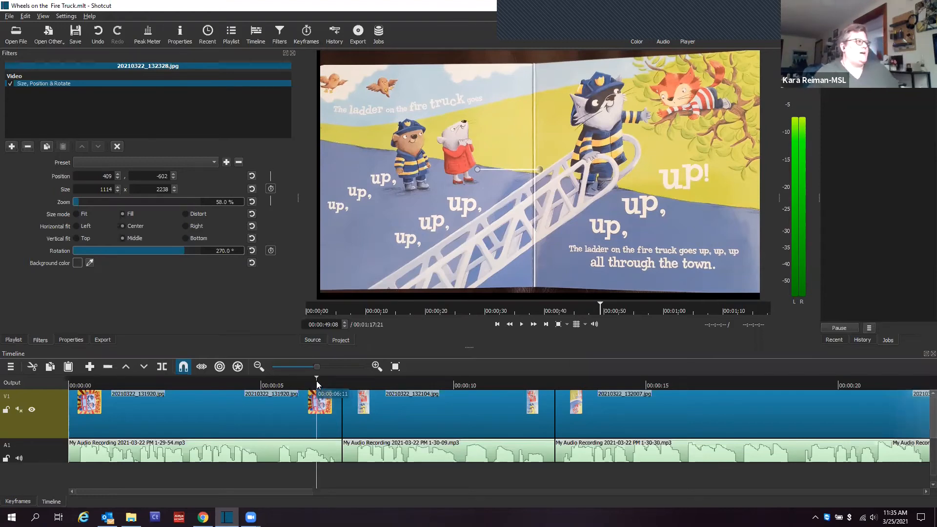
{"action": "key", "text": "space"}
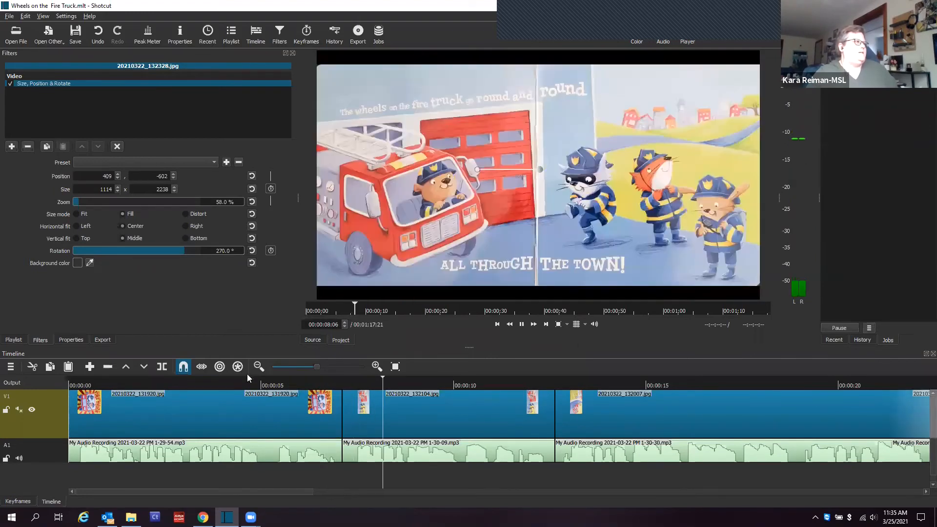
{"action": "left_click", "coordinate": [248, 383]}
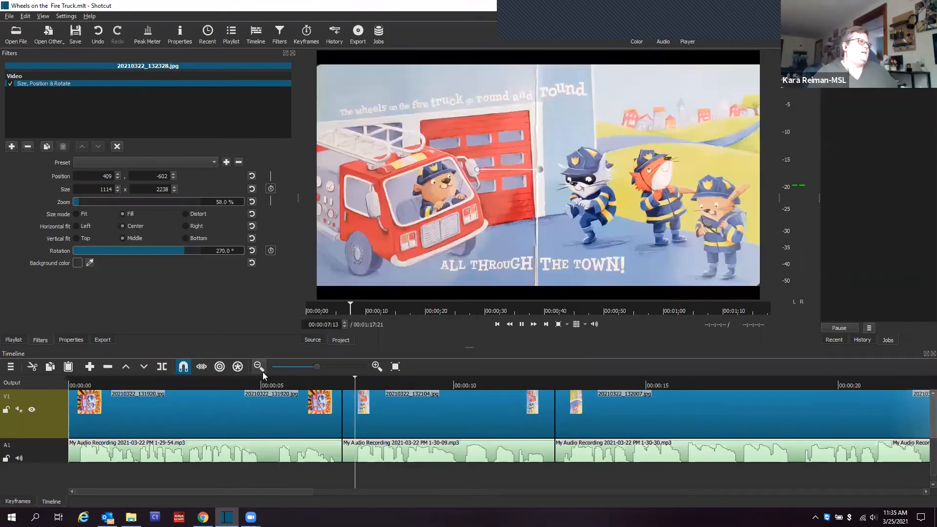
{"action": "key", "text": "space"}
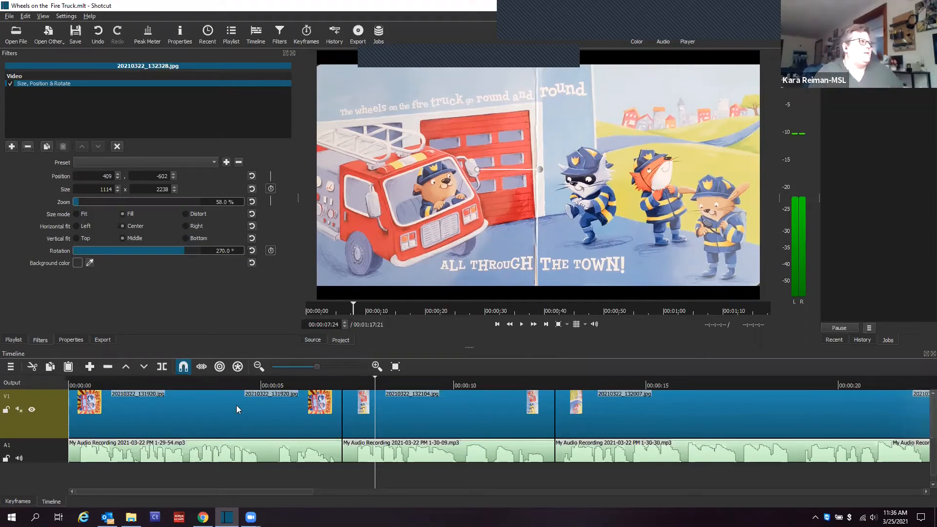
- Add a Fade Out Video filter to the cover photo 20210322_131920.jpg at the start of V1
{"action": "left_click", "coordinate": [190, 409]}
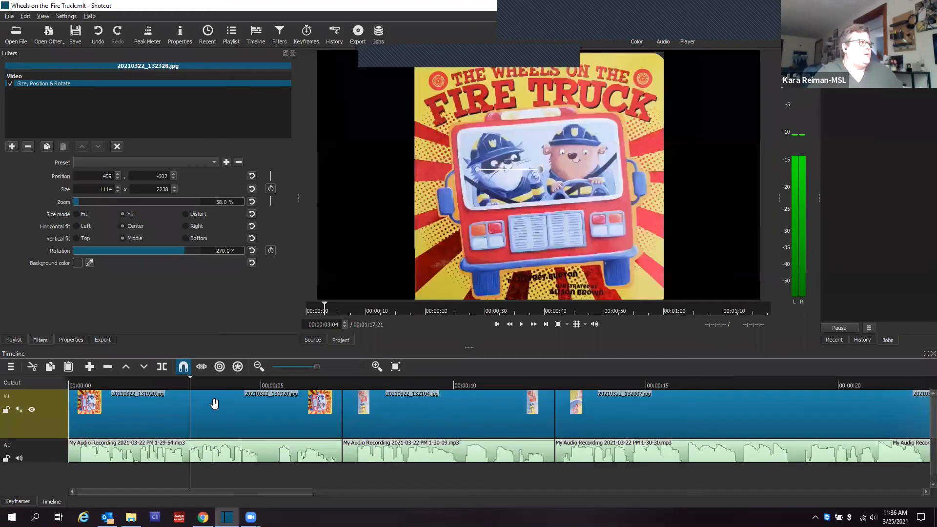
{"action": "left_click", "coordinate": [11, 146]}
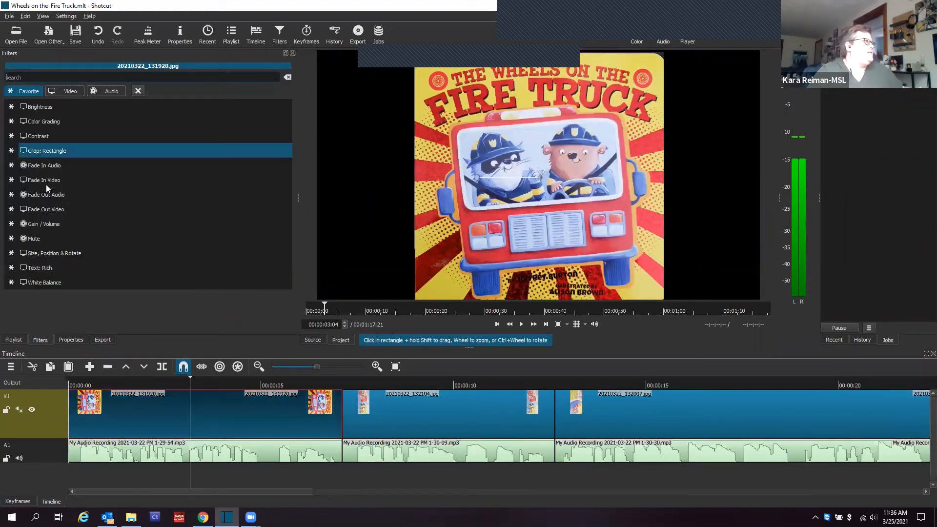
{"action": "left_click", "coordinate": [57, 211]}
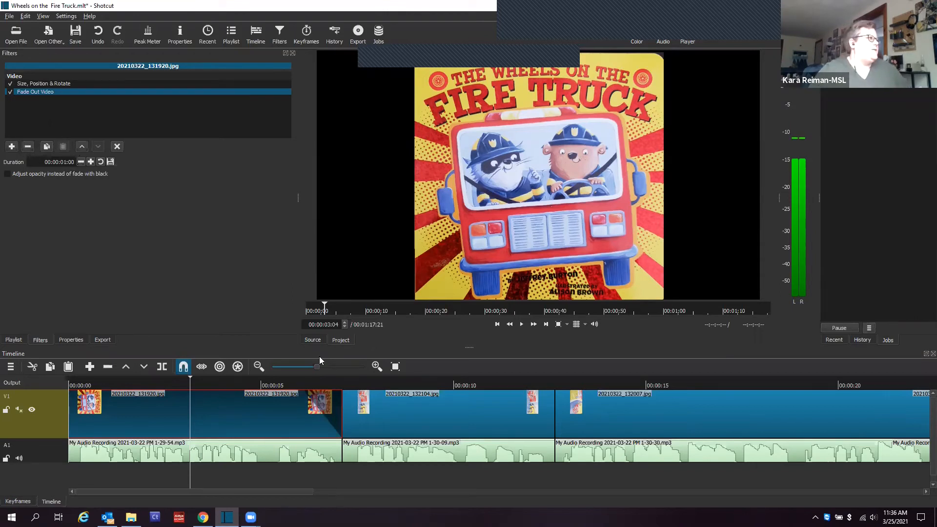
- Add a Fade In Video filter with a duration of 1:00 and a Fade Out Video filter to photo 20210322_132104.jpg on V1
{"action": "left_click", "coordinate": [398, 415]}
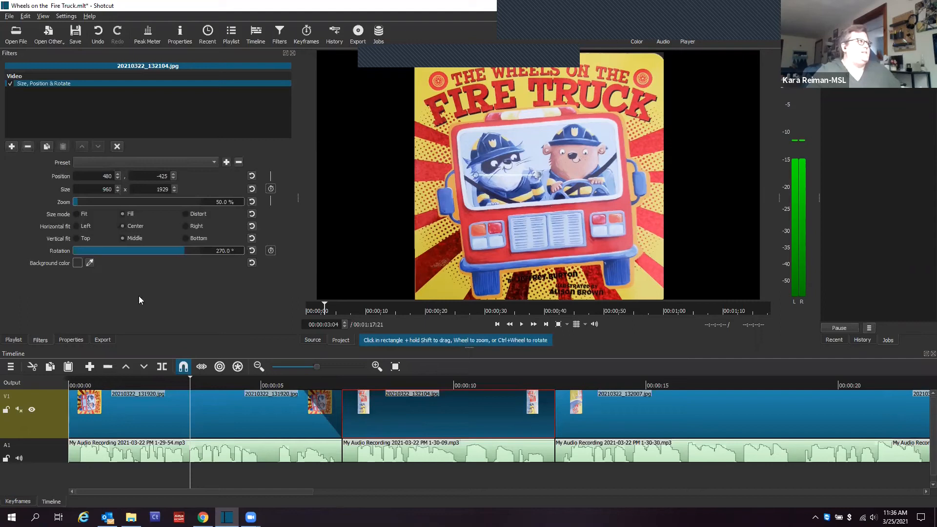
{"action": "left_click", "coordinate": [11, 148]}
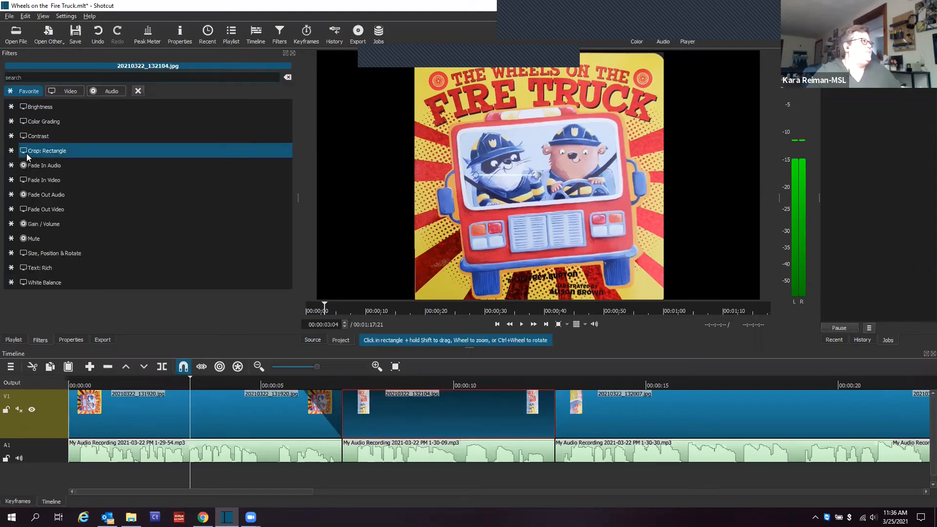
{"action": "left_click", "coordinate": [39, 180]}
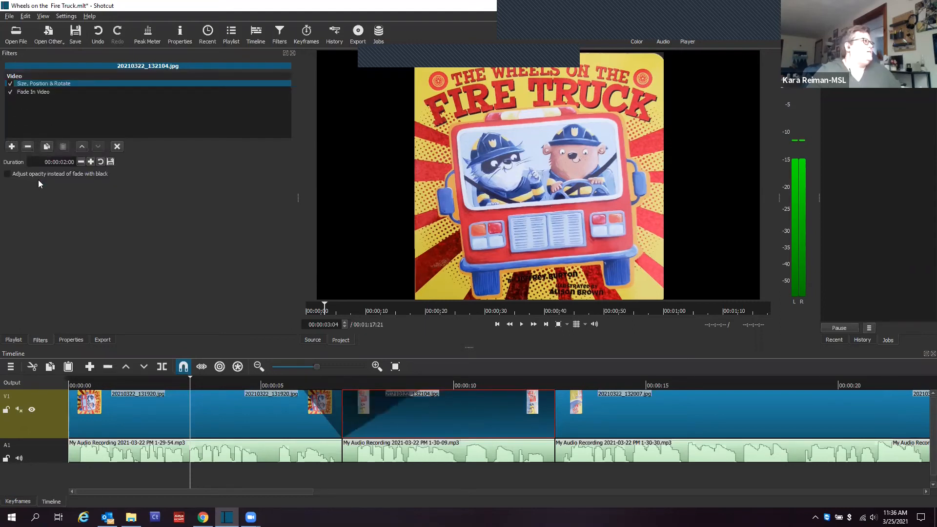
{"action": "left_click_drag", "start_coordinate": [67, 163], "coordinate": [65, 163]}
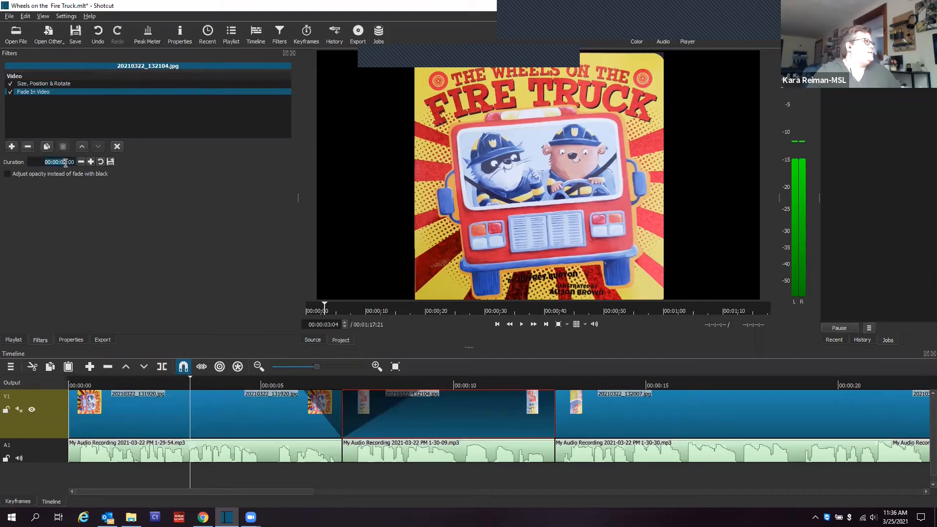
{"action": "type", "text": "1"}
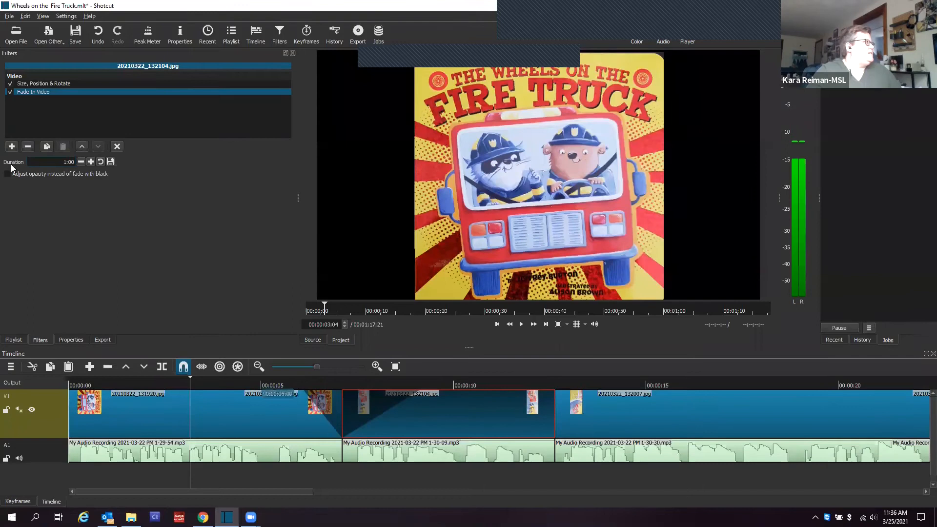
{"action": "left_click", "coordinate": [11, 146]}
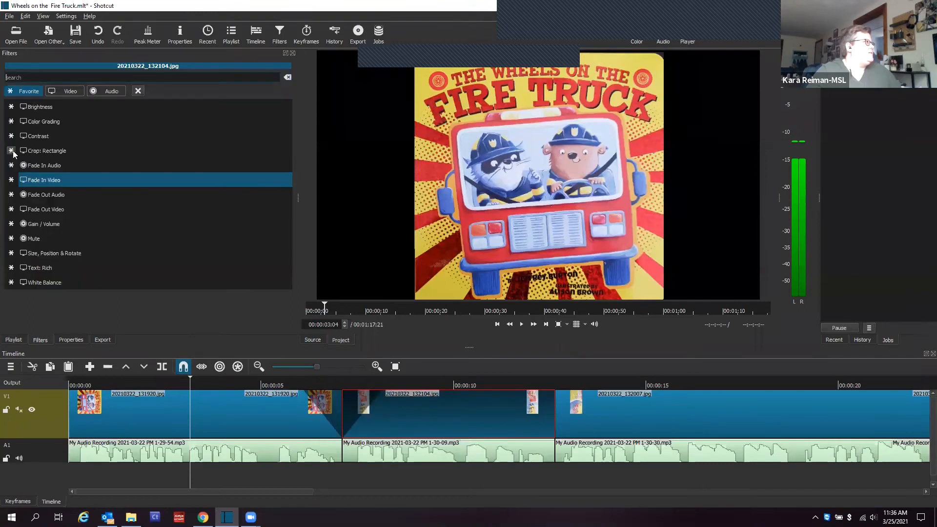
{"action": "left_click", "coordinate": [50, 210]}
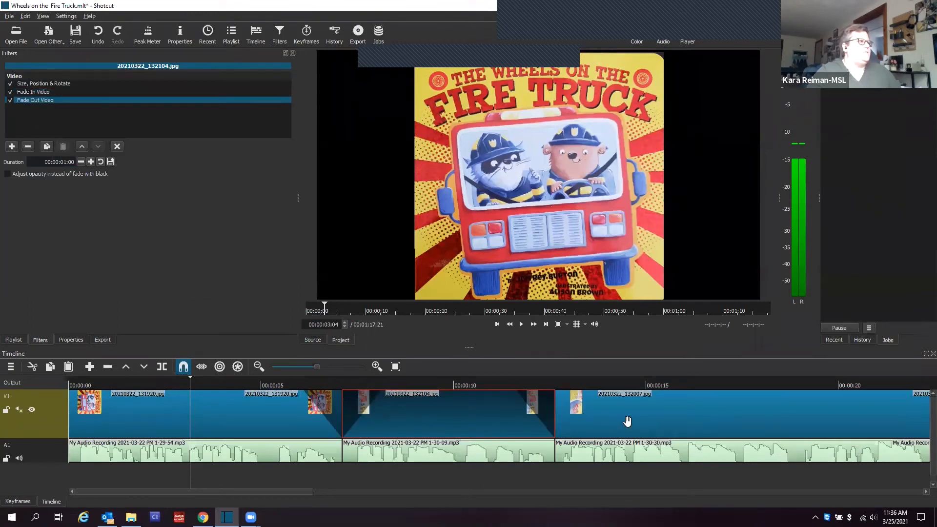
- Give photo 20210322_132007.jpg on V1 a Fade In Video filter with a duration of 1:00 and a Fade Out Video filter
{"action": "left_click", "coordinate": [686, 422]}
{"action": "left_click_drag", "start_coordinate": [230, 492], "coordinate": [305, 498]}
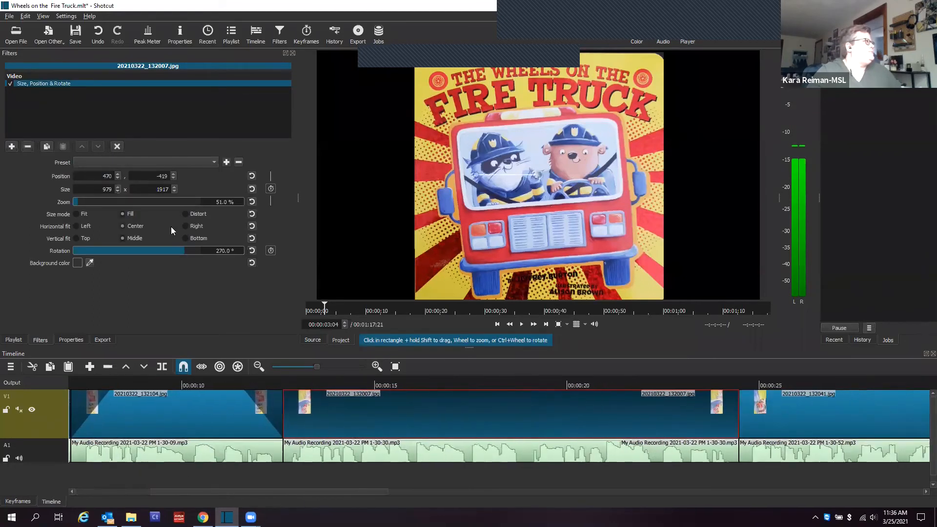
{"action": "left_click", "coordinate": [13, 146]}
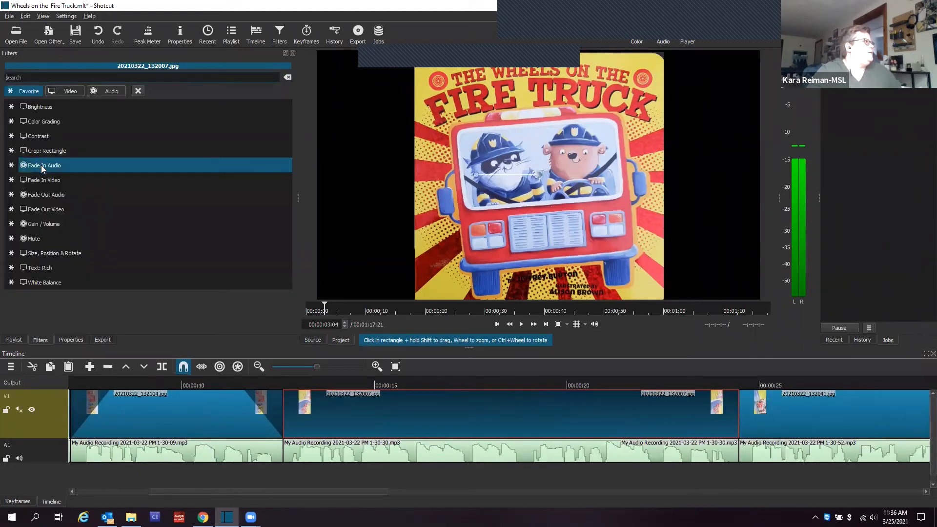
{"action": "left_click", "coordinate": [44, 181]}
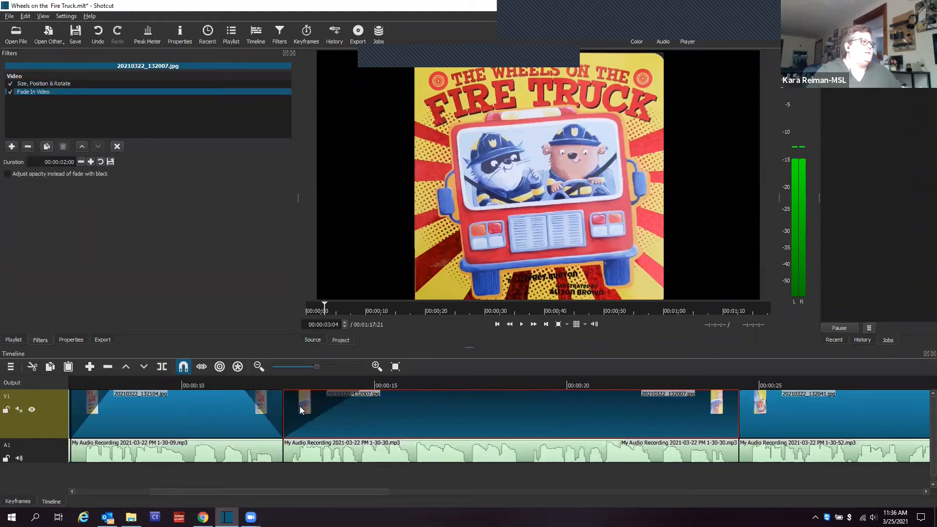
{"action": "triple_click", "coordinate": [67, 161]}
{"action": "left_click", "coordinate": [67, 161]}
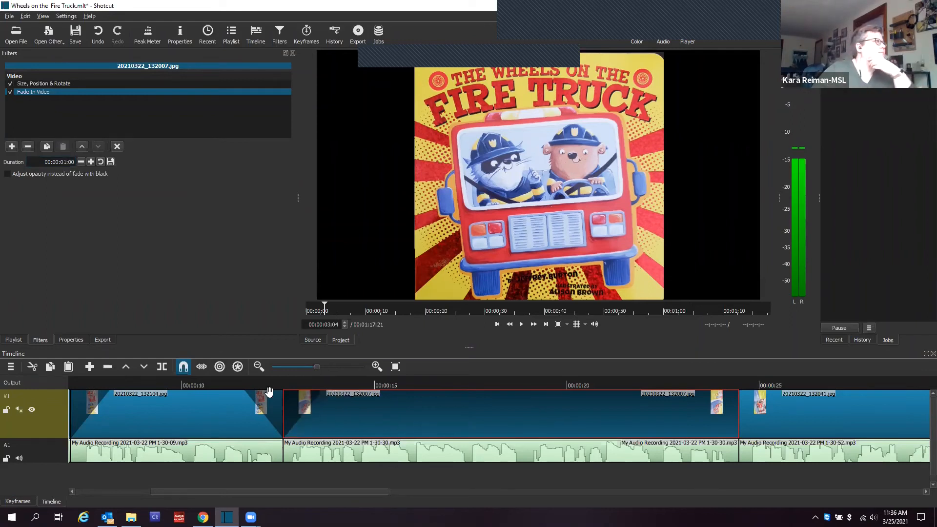
{"action": "left_click", "coordinate": [12, 146]}
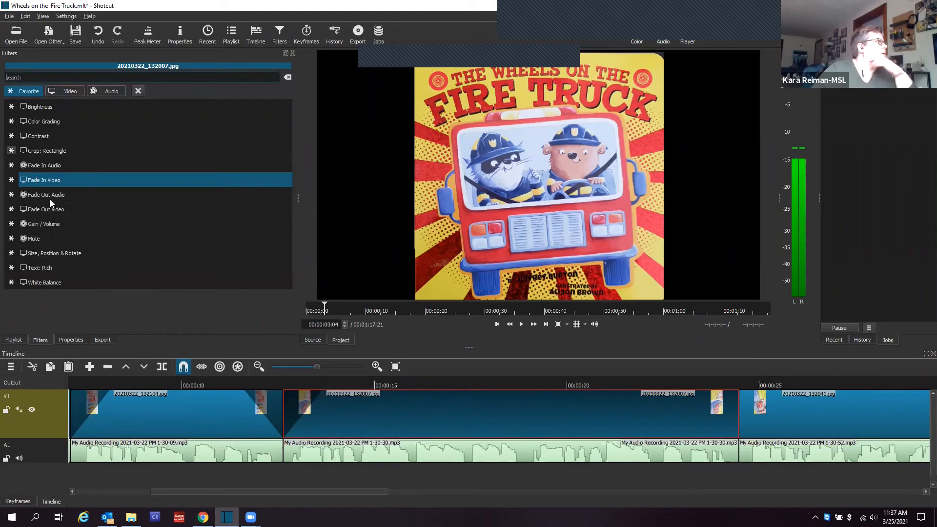
{"action": "left_click", "coordinate": [50, 208]}
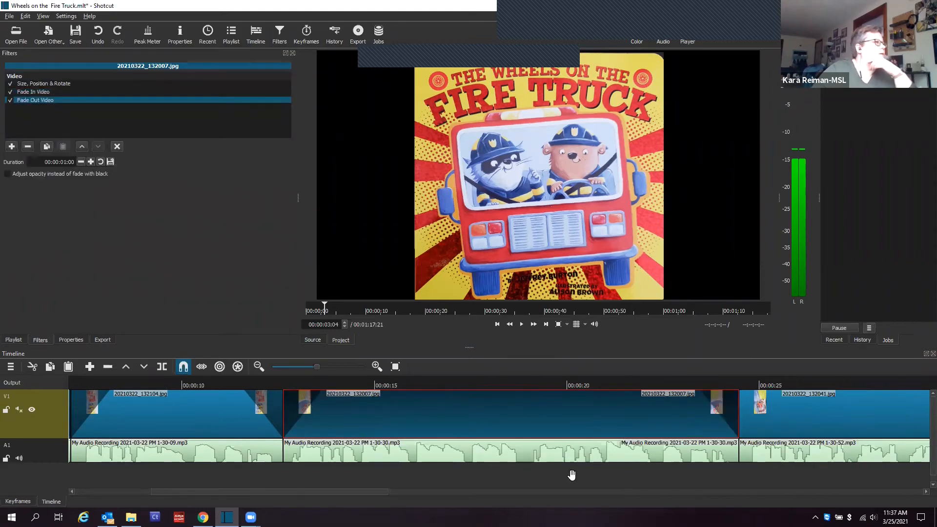
- Apply Fade In Video with a duration of 1:00 and Fade Out Video to photo 20210322_132041.jpg on V1
{"action": "left_click", "coordinate": [12, 146]}
{"action": "left_click", "coordinate": [58, 174]}
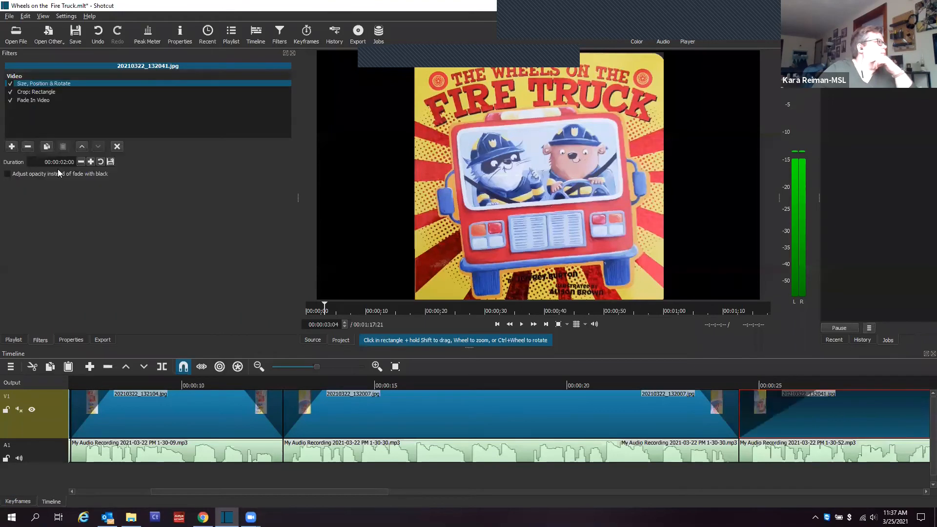
{"action": "left_click_drag", "start_coordinate": [44, 162], "coordinate": [66, 161]}
{"action": "type", "text": "1"}
{"action": "left_click", "coordinate": [11, 147]}
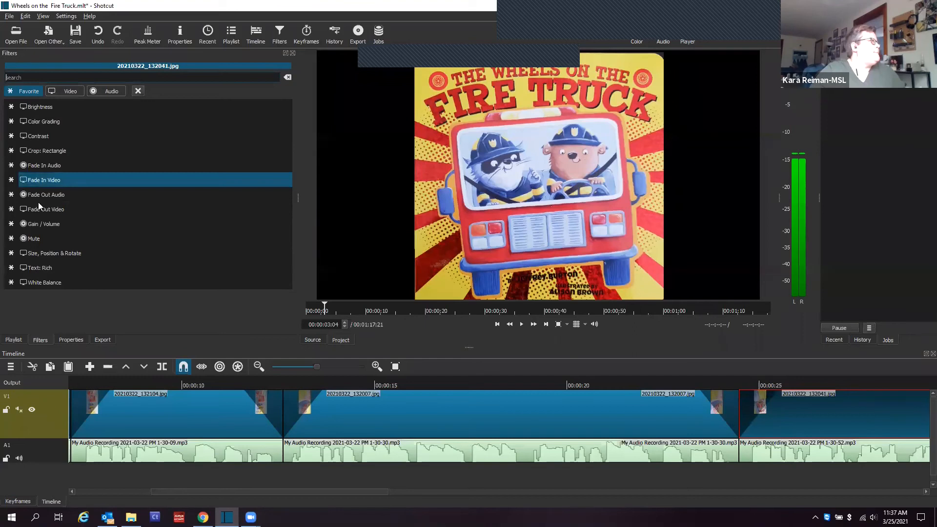
{"action": "key", "text": "Return"}
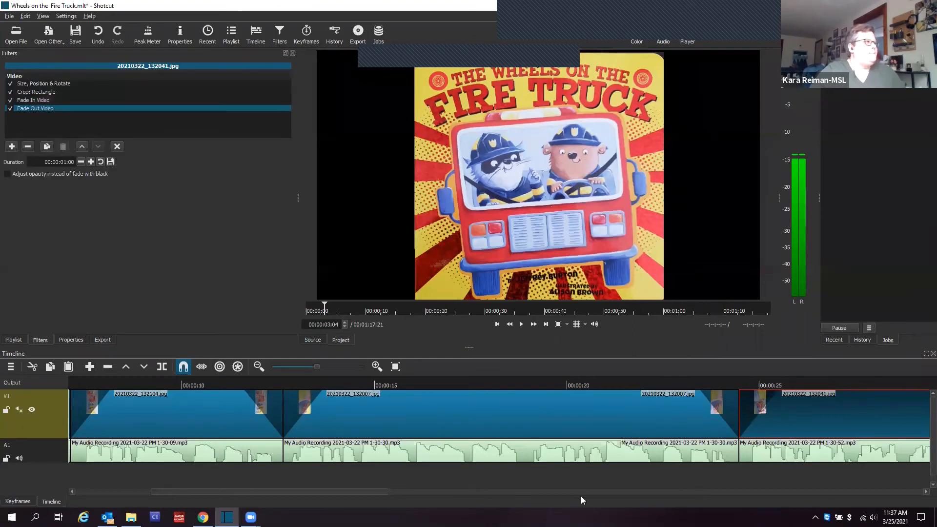
- Add Fade In Video with a duration of 1:00 and Fade Out Video to photo 20210322_132134.jpg on V1
{"action": "left_click_drag", "start_coordinate": [401, 492], "coordinate": [495, 511]}
{"action": "scroll", "coordinate": [395, 421], "scroll_direction": "down", "scroll_amount": 10}
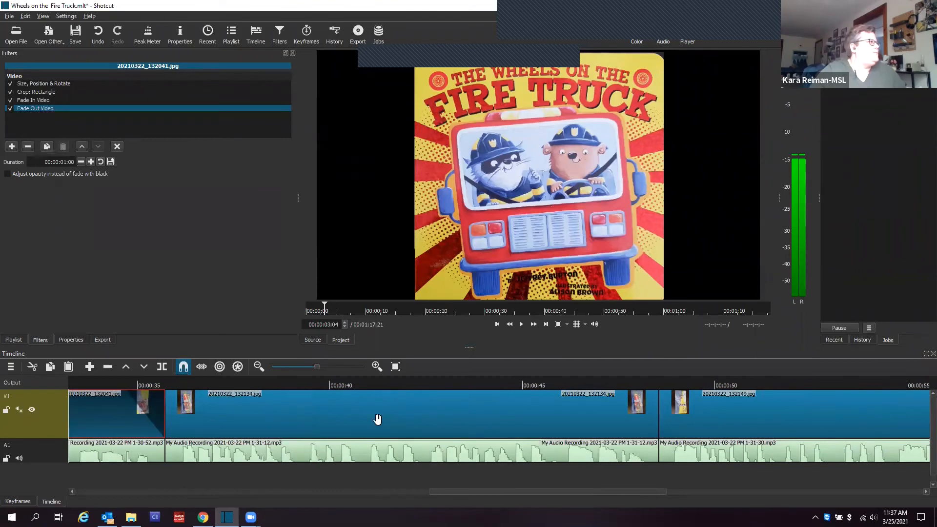
{"action": "left_click", "coordinate": [280, 393]}
{"action": "left_click", "coordinate": [11, 146]}
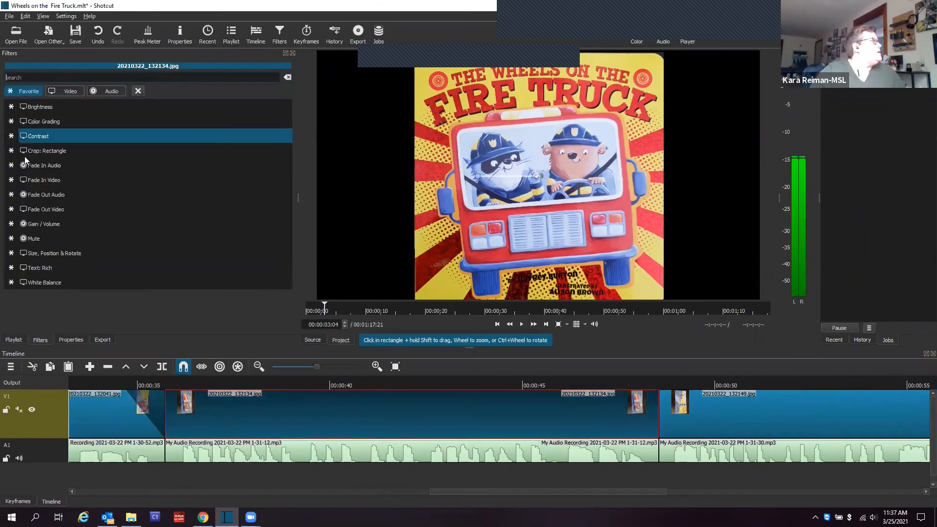
{"action": "left_click", "coordinate": [61, 179]}
{"action": "left_click", "coordinate": [66, 162]}
{"action": "type", "text": "1"}
{"action": "left_click", "coordinate": [11, 147]}
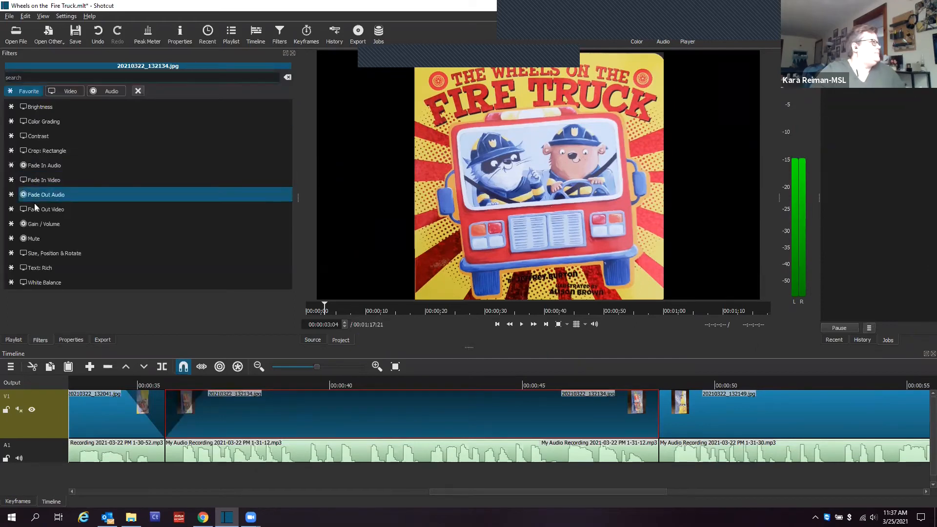
{"action": "left_click", "coordinate": [39, 214]}
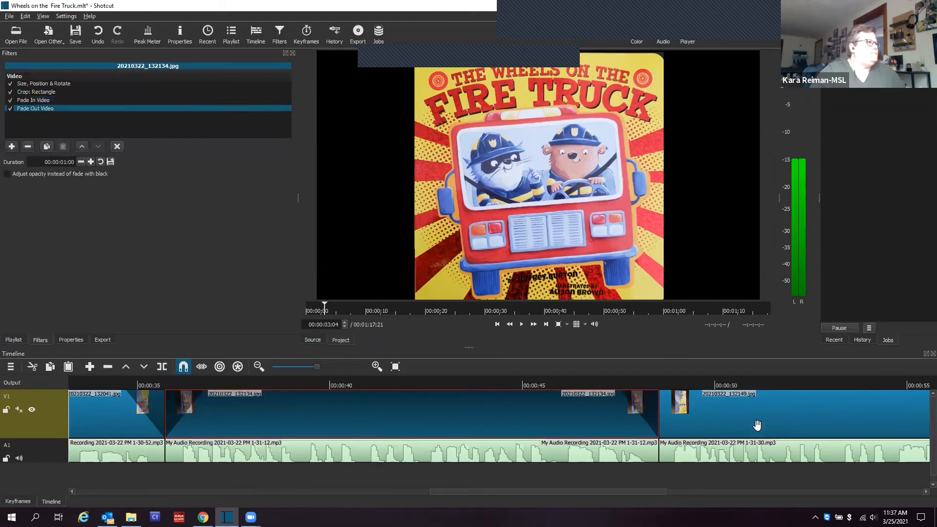
- Add a Fade In Video filter set to 1:00 and a Fade Out Video filter to photo 20210322_132149.jpg on V1
{"action": "left_click", "coordinate": [775, 400]}
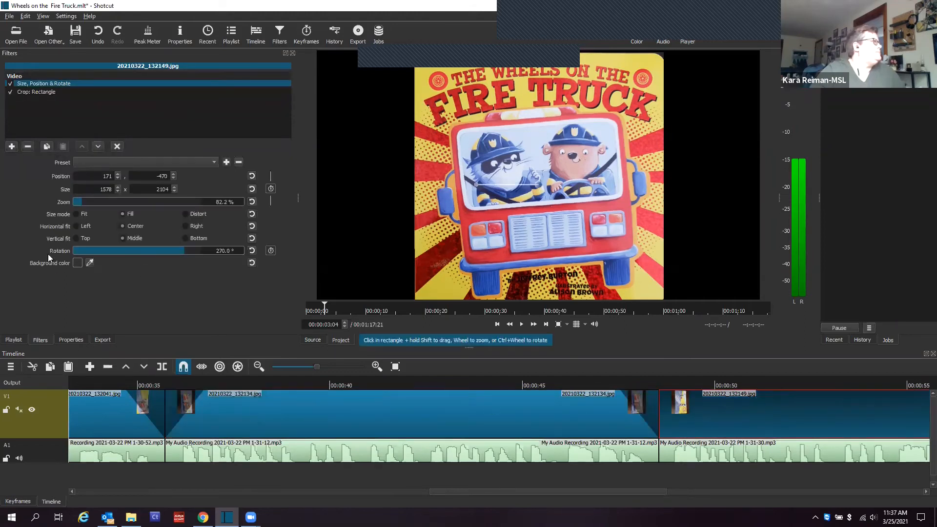
{"action": "left_click", "coordinate": [11, 146]}
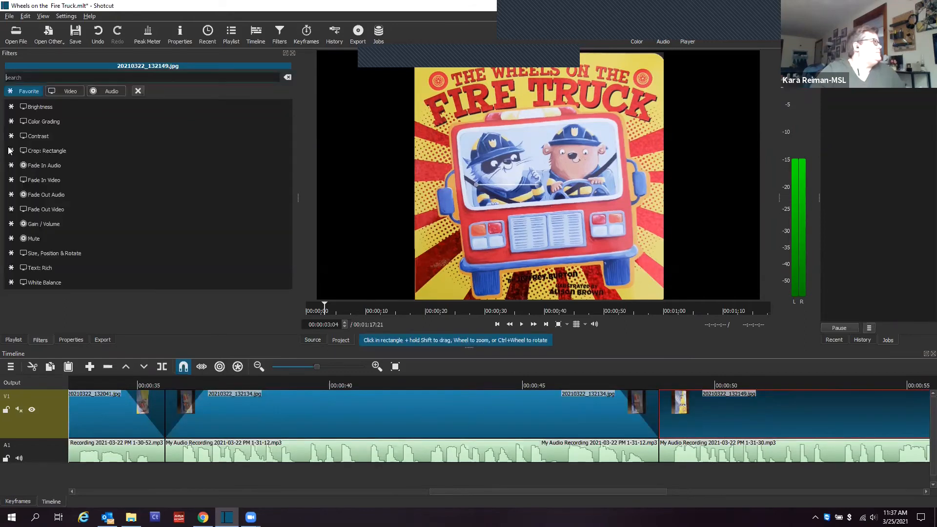
{"action": "left_click", "coordinate": [40, 180]}
{"action": "triple_click", "coordinate": [65, 162]}
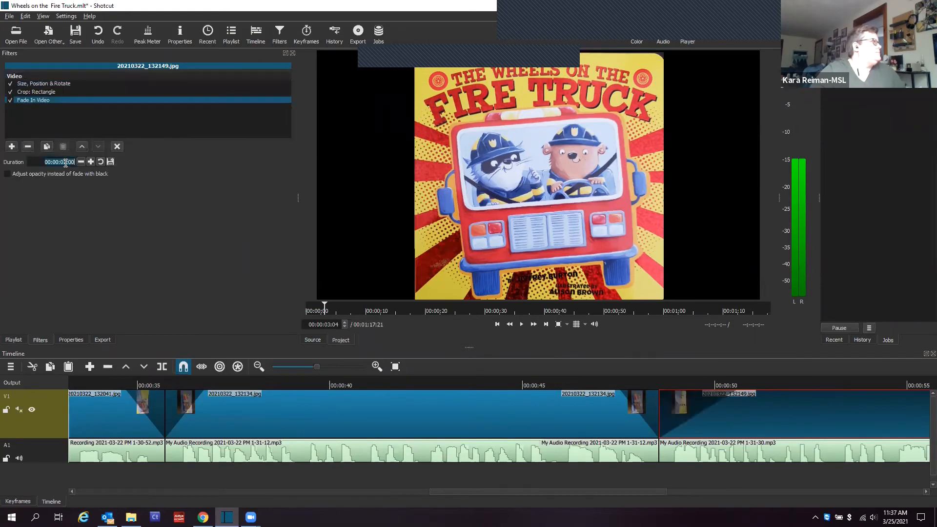
{"action": "type", "text": "1:00"}
{"action": "left_click", "coordinate": [12, 146]}
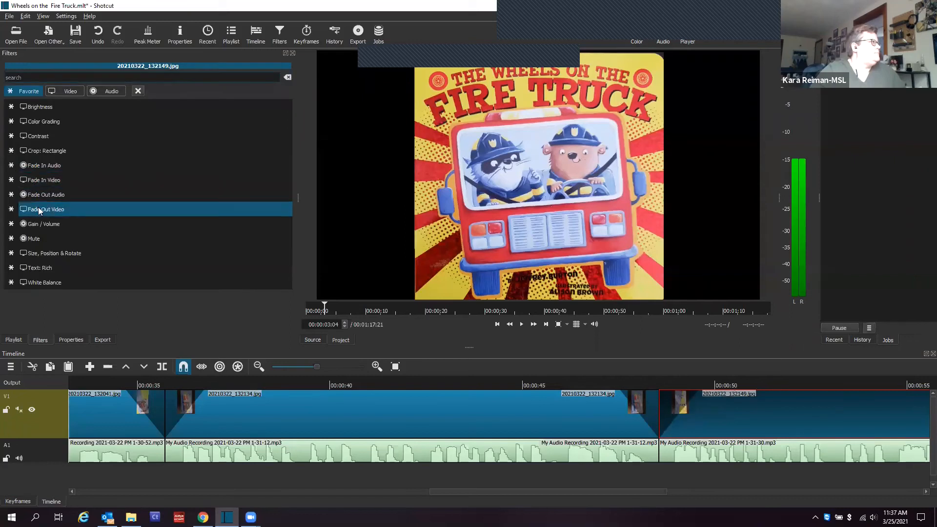
{"action": "left_click", "coordinate": [38, 209]}
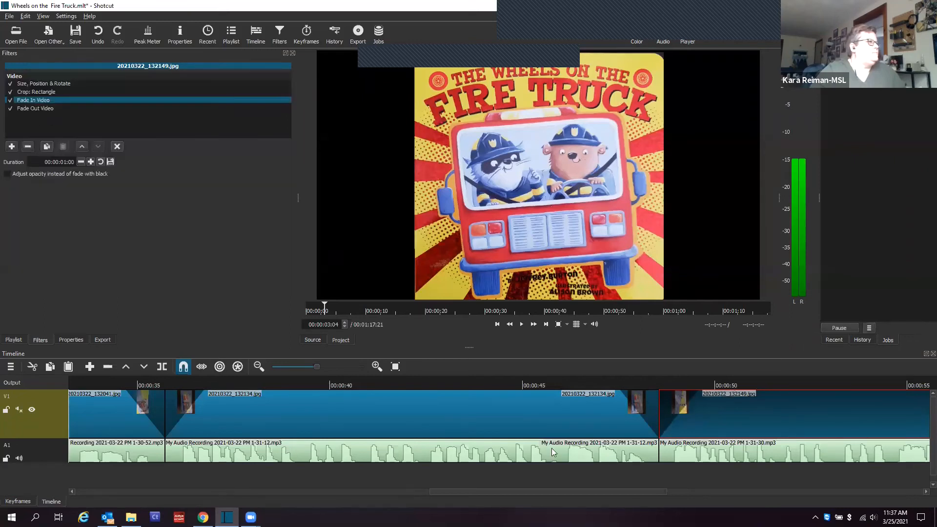
- Apply a Fade In Video filter with a duration of 1:00 and a Fade Out Video filter to photo 20210322_132309.jpg on V1
{"action": "left_click_drag", "start_coordinate": [608, 492], "coordinate": [826, 497]}
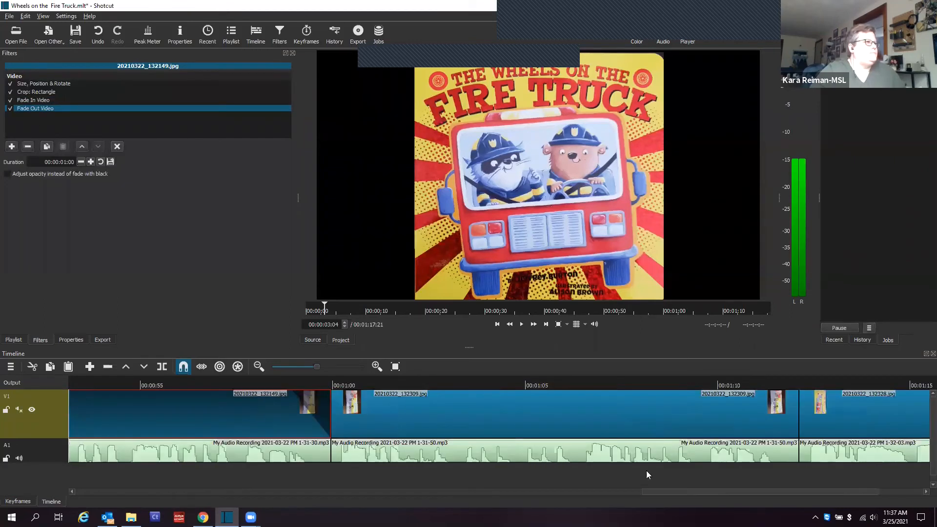
{"action": "left_click", "coordinate": [12, 147]}
{"action": "left_click", "coordinate": [39, 179]}
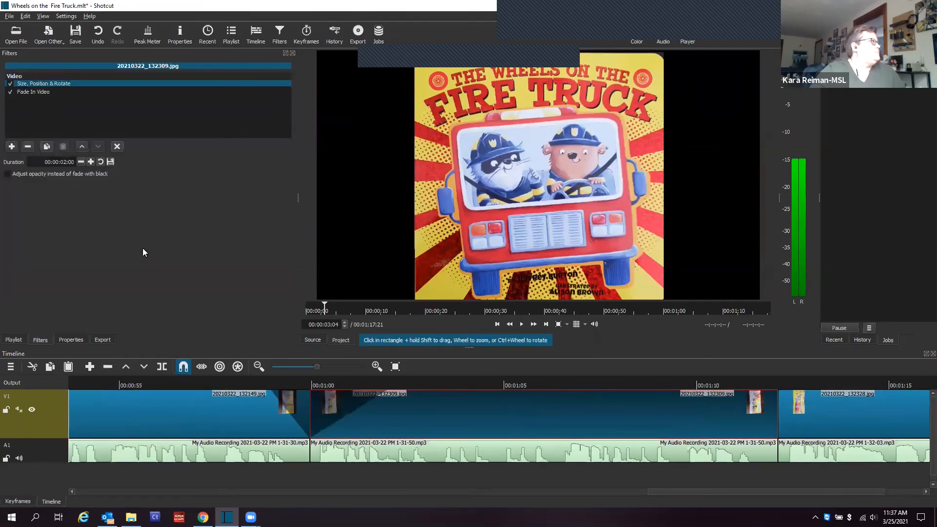
{"action": "left_click_drag", "start_coordinate": [67, 162], "coordinate": [66, 162]}
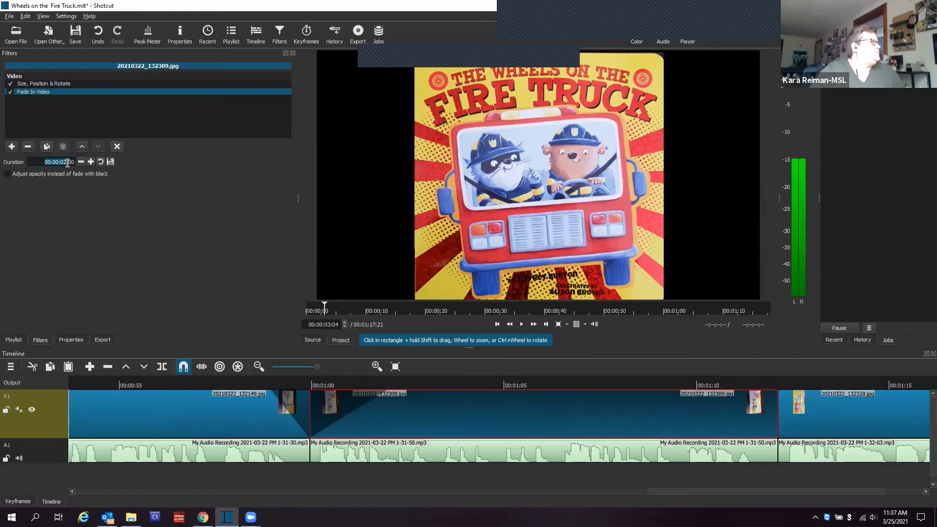
{"action": "left_click", "coordinate": [14, 148]}
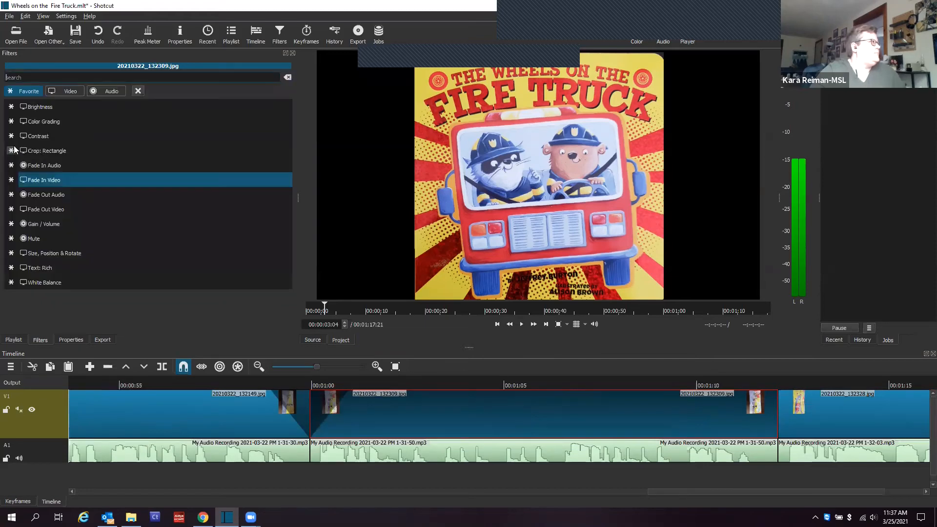
{"action": "left_click", "coordinate": [37, 209]}
- Add Fade In Video with a duration of 1:00 and Fade Out Video to the last photo on V1, 20210322_132328.jpg
{"action": "left_click", "coordinate": [849, 417]}
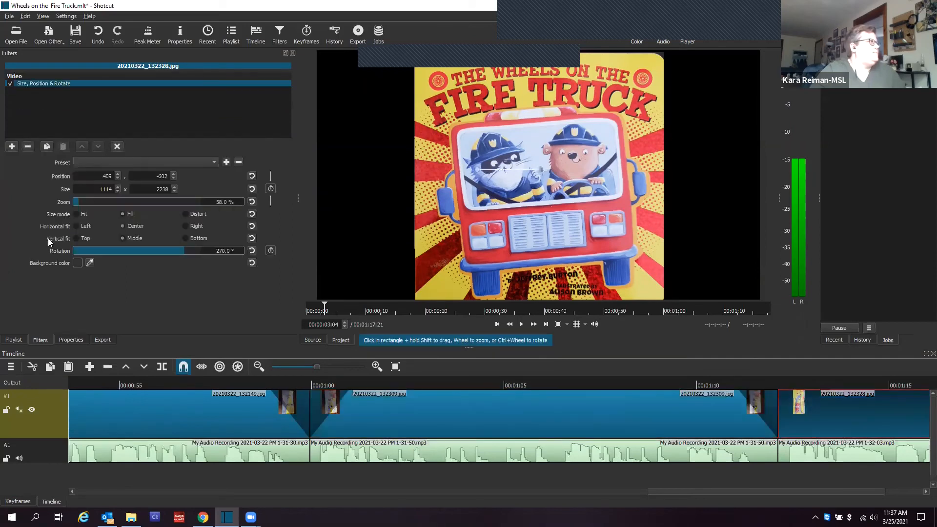
{"action": "left_click", "coordinate": [12, 147]}
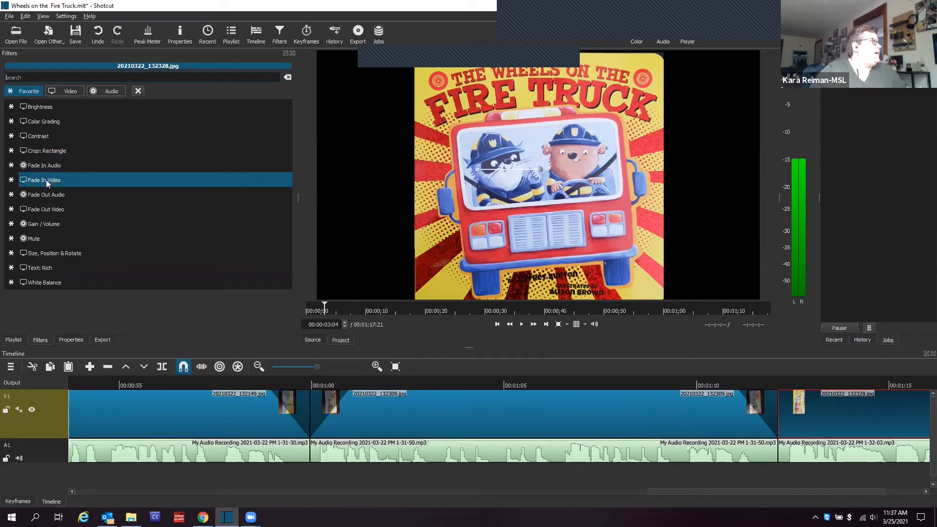
{"action": "left_click", "coordinate": [48, 182]}
{"action": "left_click", "coordinate": [65, 161]}
{"action": "type", "text": "1:00"}
{"action": "left_click", "coordinate": [11, 146]}
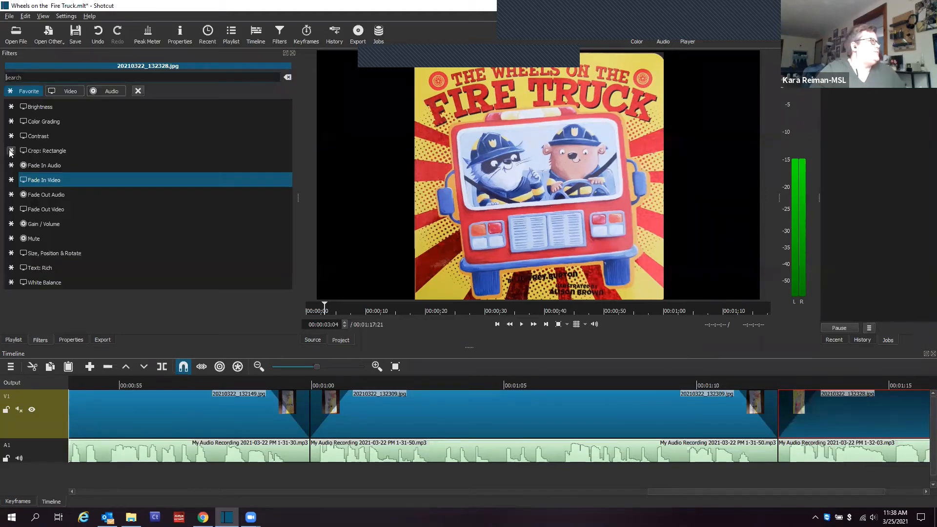
{"action": "left_click", "coordinate": [44, 210]}
- Play the last two seconds of the timeline to check the fade-out of the final photo
{"action": "left_click_drag", "start_coordinate": [687, 492], "coordinate": [781, 498]}
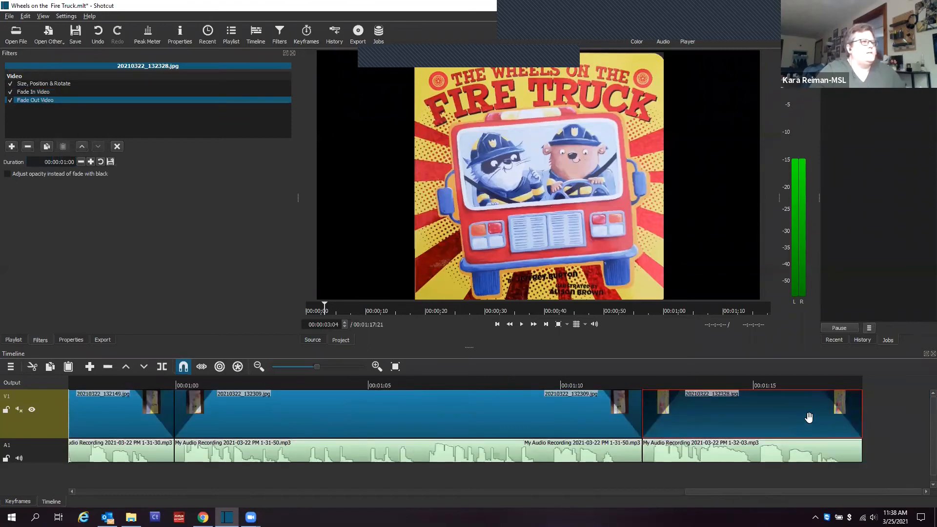
{"action": "left_click", "coordinate": [786, 383]}
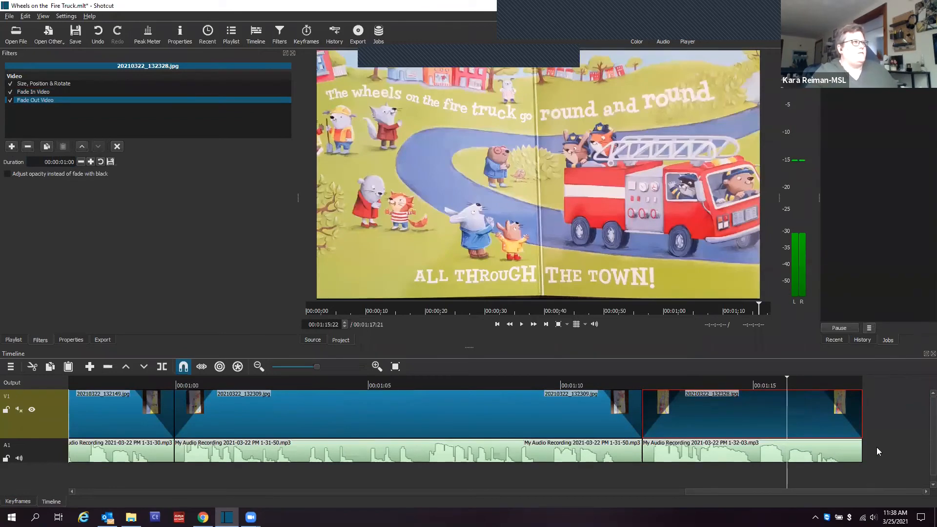
{"action": "key", "text": "space"}
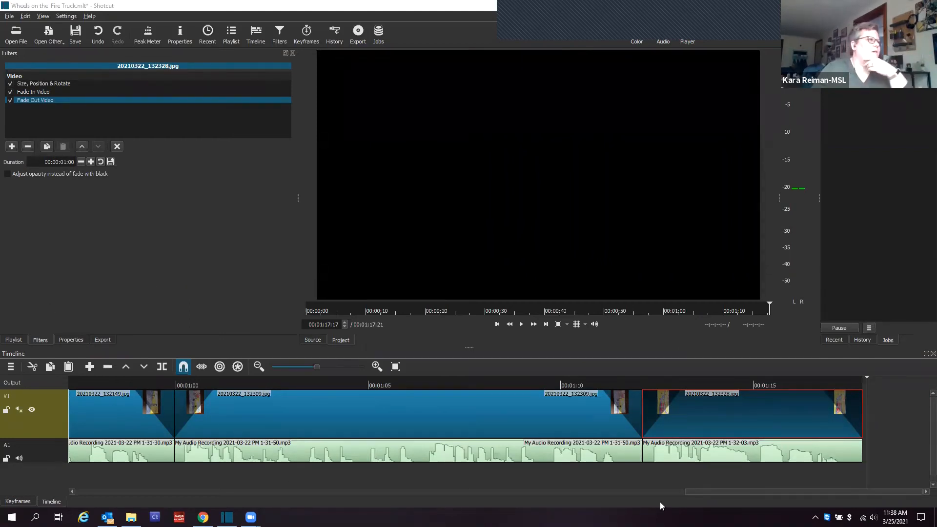
- Export the timeline with the YouTube preset to the Videos library as Wheels on the Fire Truck.mp4
{"action": "left_click_drag", "start_coordinate": [704, 491], "coordinate": [88, 326]}
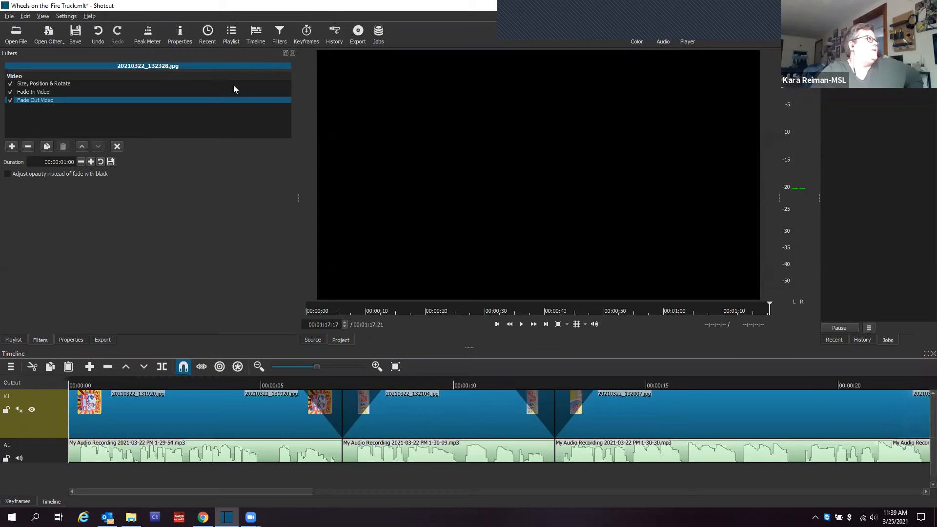
{"action": "left_click", "coordinate": [358, 35]}
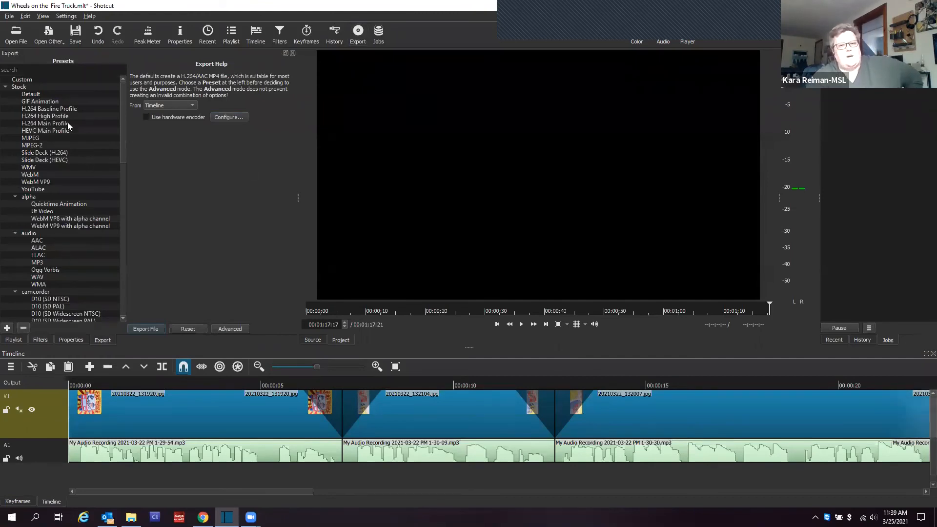
{"action": "scroll", "coordinate": [59, 131], "scroll_direction": "down", "scroll_amount": 6}
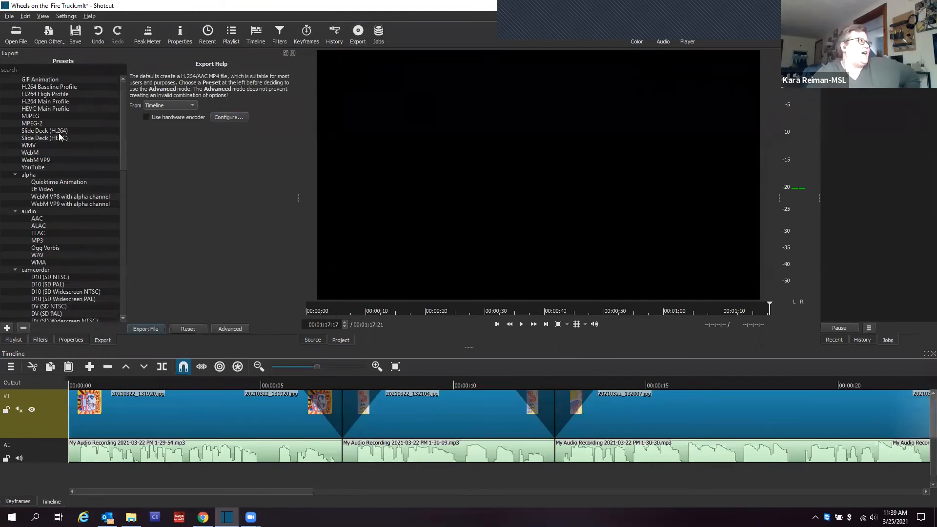
{"action": "scroll", "coordinate": [58, 140], "scroll_direction": "up", "scroll_amount": 6}
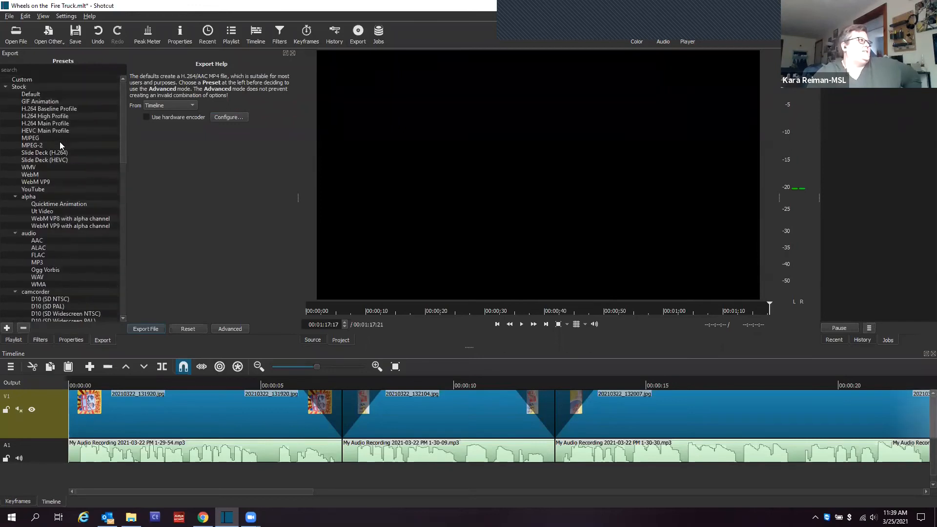
{"action": "left_click", "coordinate": [36, 190]}
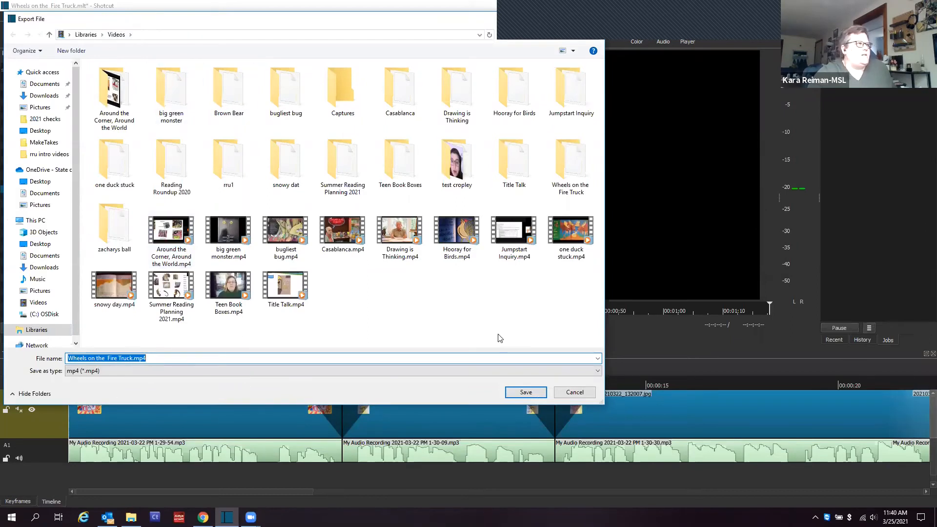
{"action": "left_click", "coordinate": [532, 394]}
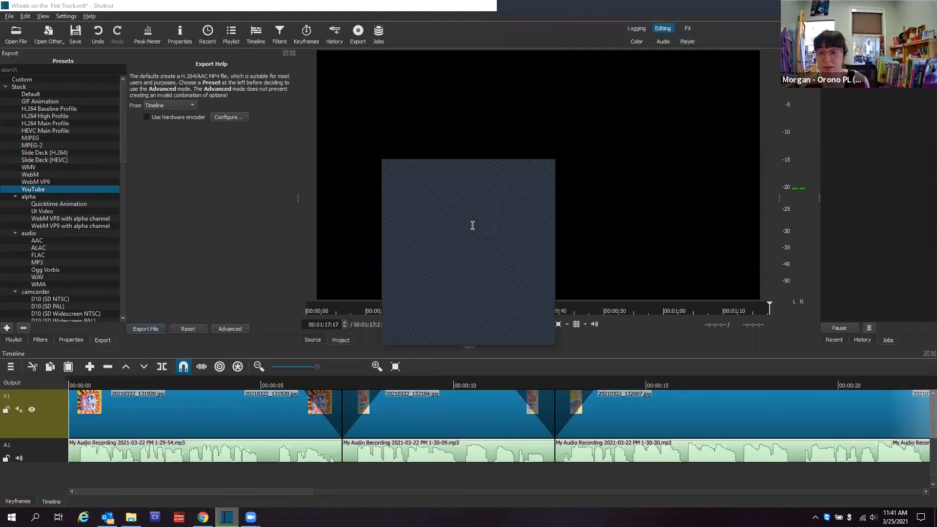
{"action": "left_click", "coordinate": [496, 166]}
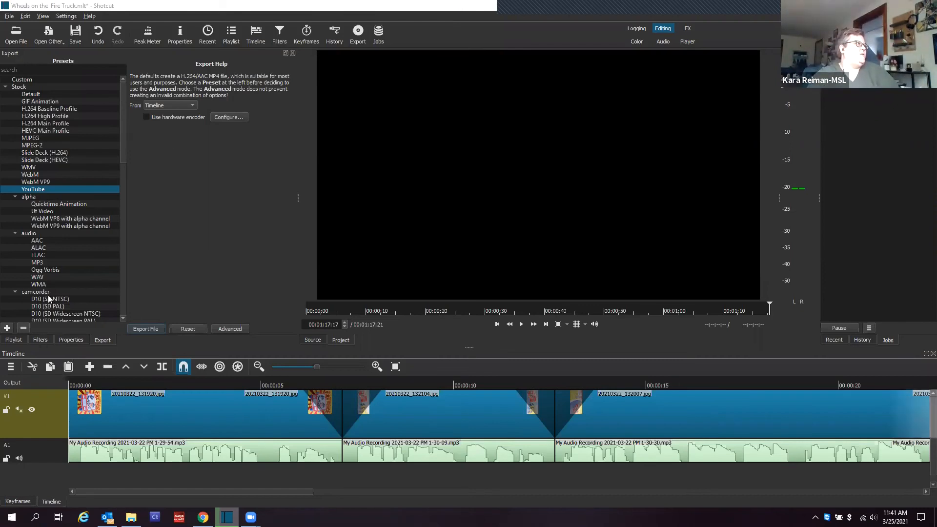
{"action": "left_click", "coordinate": [40, 340]}
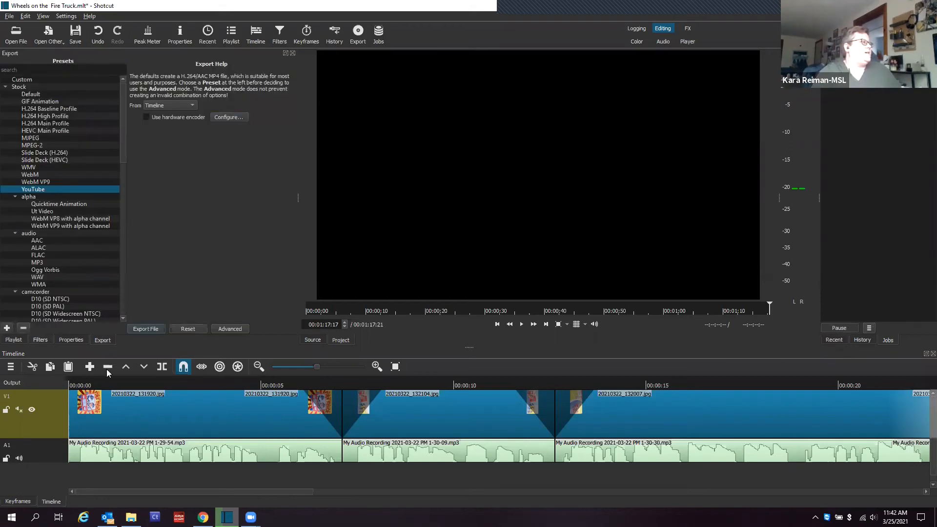
{"action": "left_click", "coordinate": [142, 331]}
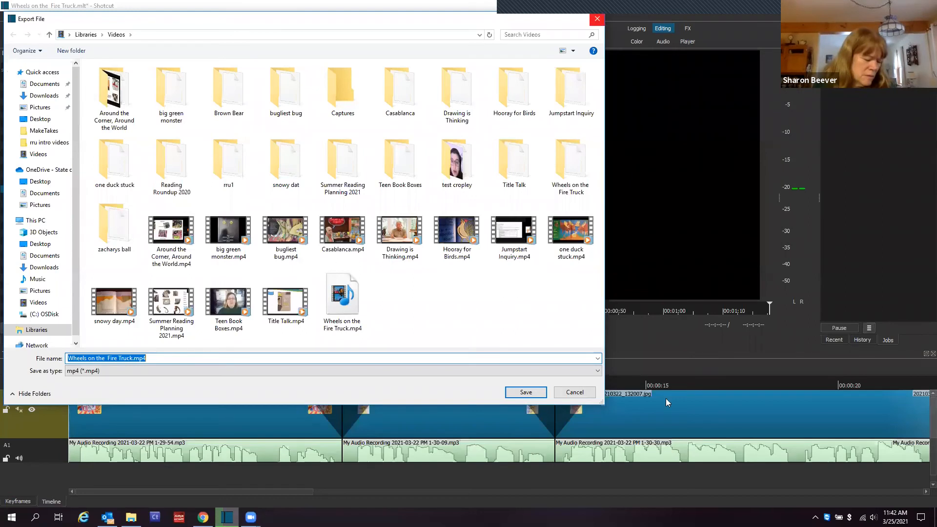
{"action": "key", "text": "Escape"}
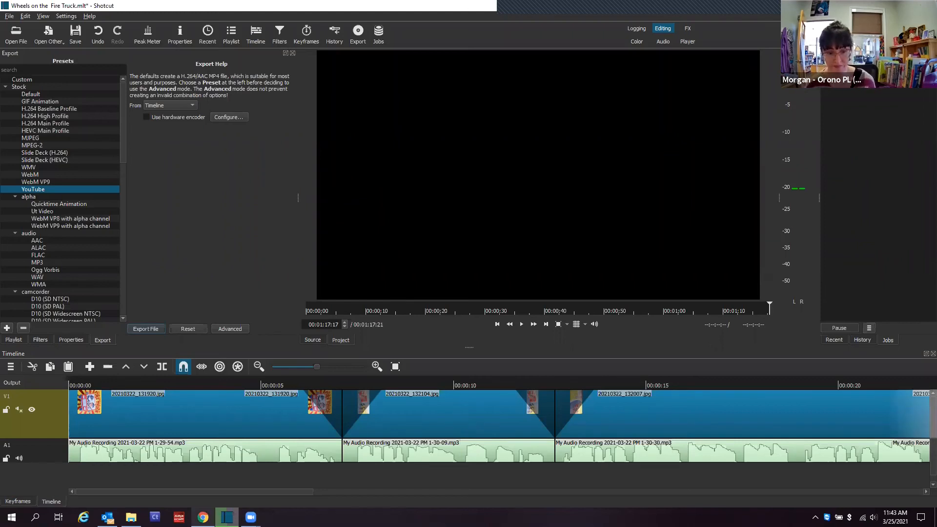
- Switch to Chrome and open the bookmarked Cloud Audio Recorder page
{"action": "left_click", "coordinate": [203, 517]}
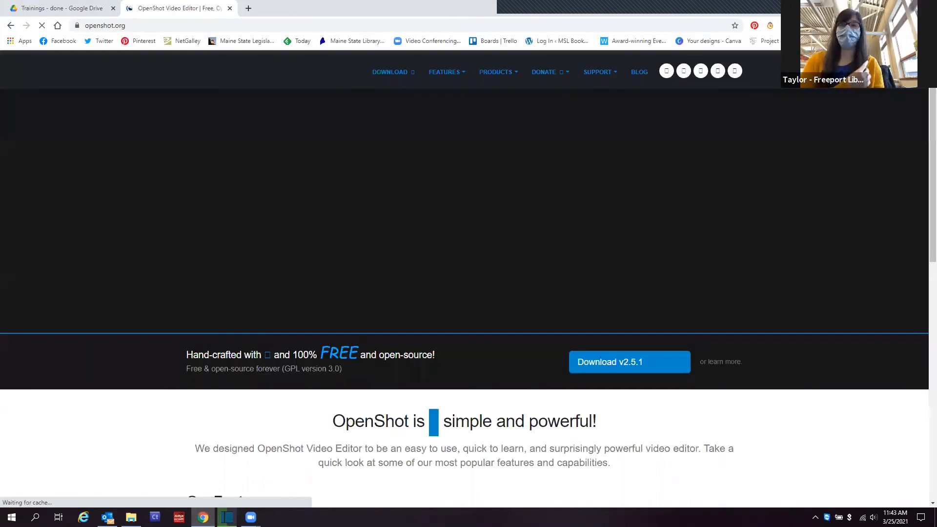
{"action": "scroll", "coordinate": [811, 218], "scroll_direction": "down", "scroll_amount": 10}
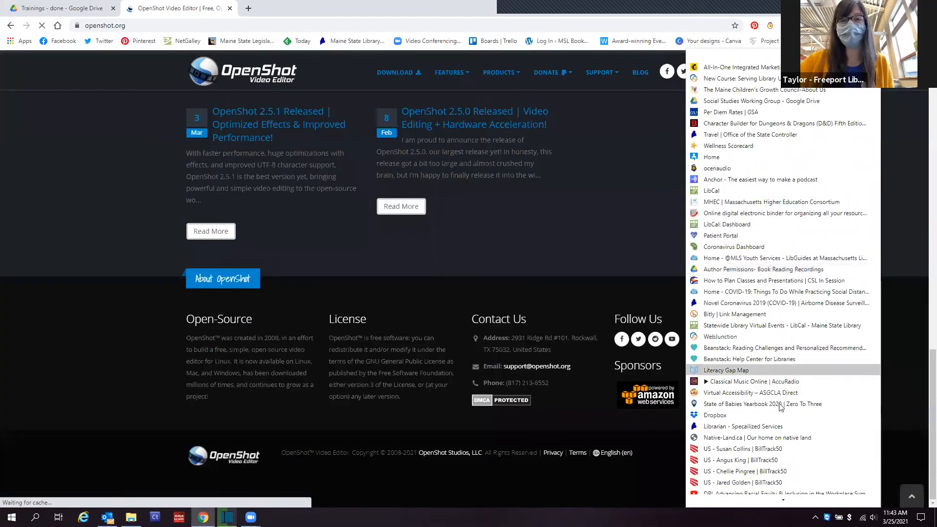
{"action": "scroll", "coordinate": [780, 410], "scroll_direction": "down", "scroll_amount": 2}
{"action": "scroll", "coordinate": [780, 410], "scroll_direction": "down", "scroll_amount": 4}
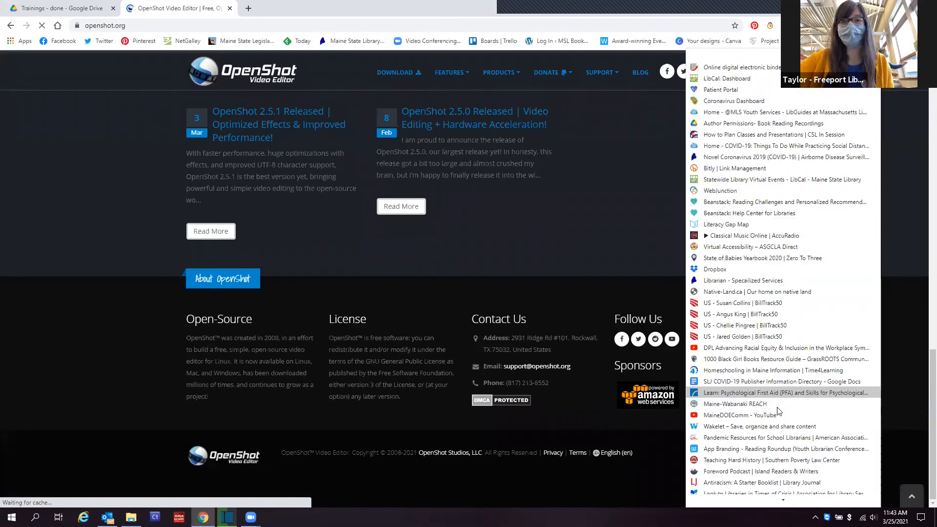
{"action": "scroll", "coordinate": [779, 412], "scroll_direction": "down", "scroll_amount": 4}
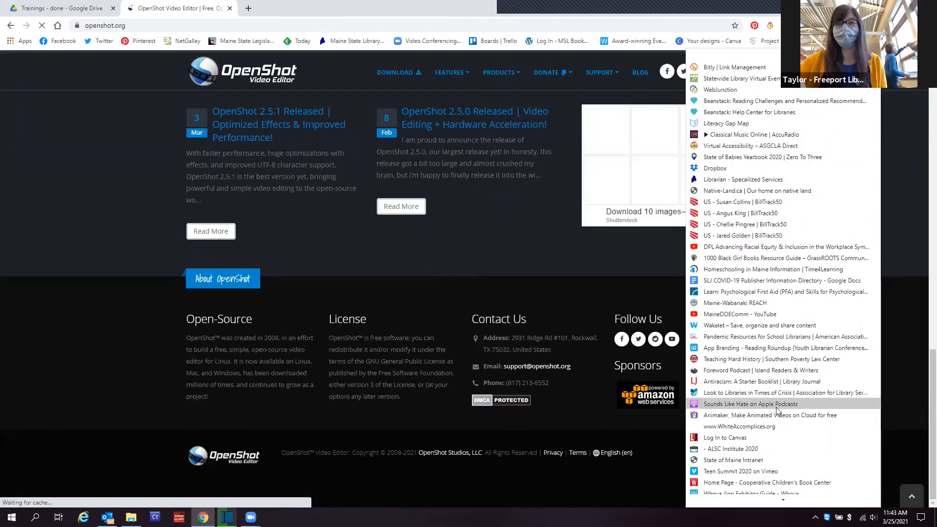
{"action": "scroll", "coordinate": [776, 411], "scroll_direction": "down", "scroll_amount": 3}
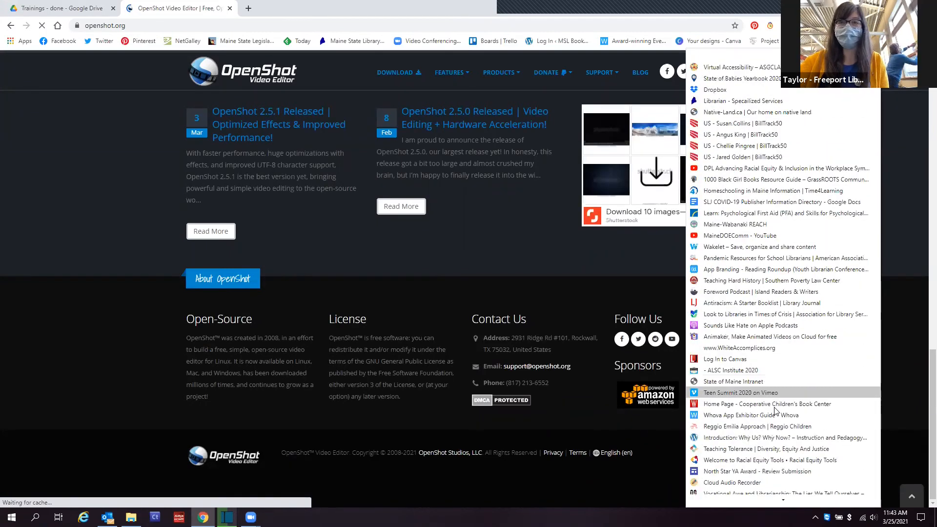
{"action": "scroll", "coordinate": [776, 412], "scroll_direction": "down", "scroll_amount": 1}
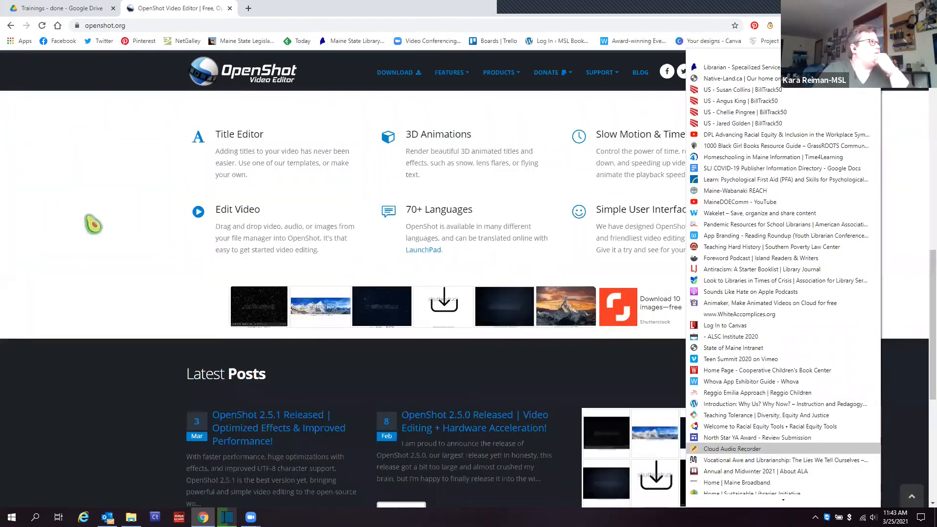
{"action": "left_click", "coordinate": [742, 449]}
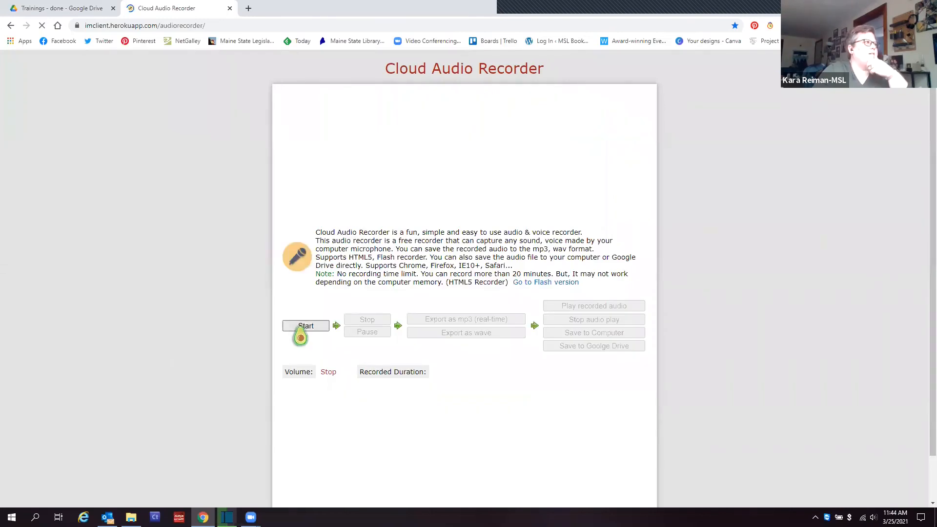
- Record a test clip of about three seconds in Cloud Audio Recorder and export it as mp3 (real-time)
{"action": "left_click", "coordinate": [299, 328]}
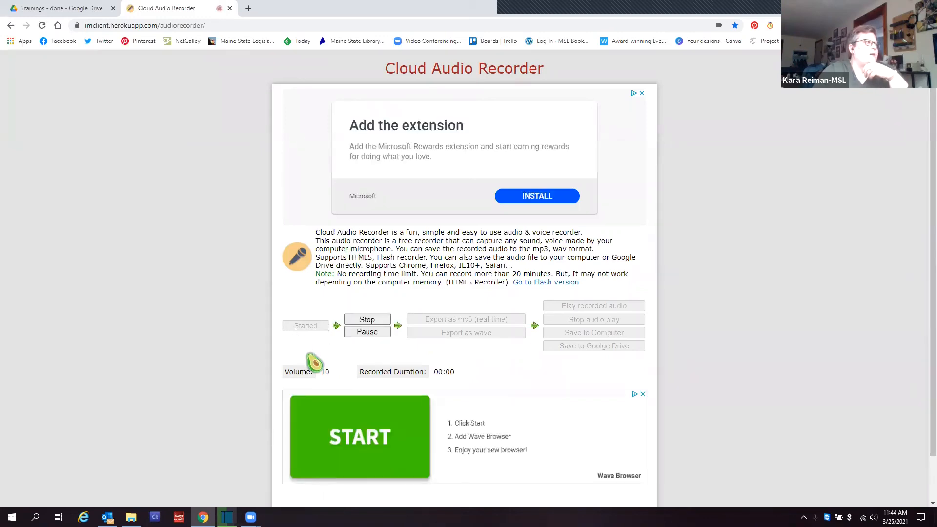
{"action": "left_click", "coordinate": [370, 320]}
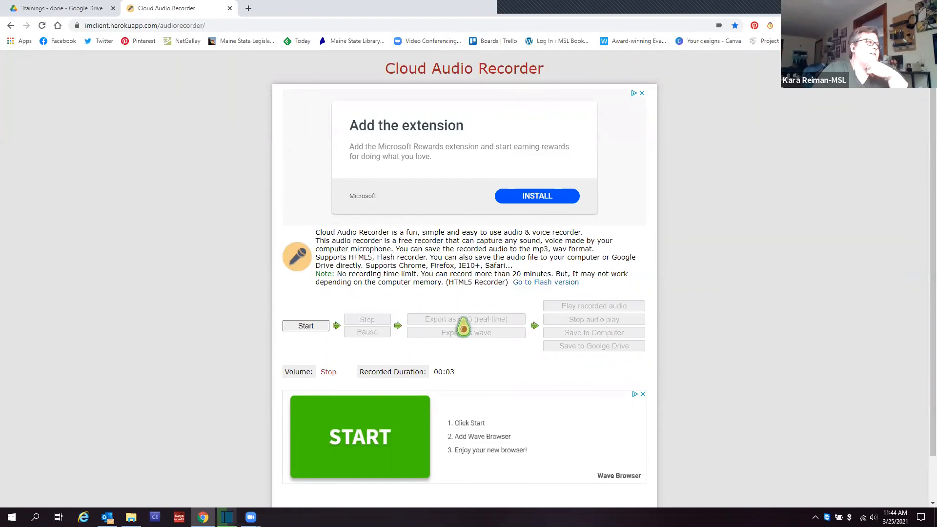
{"action": "left_click", "coordinate": [435, 322]}
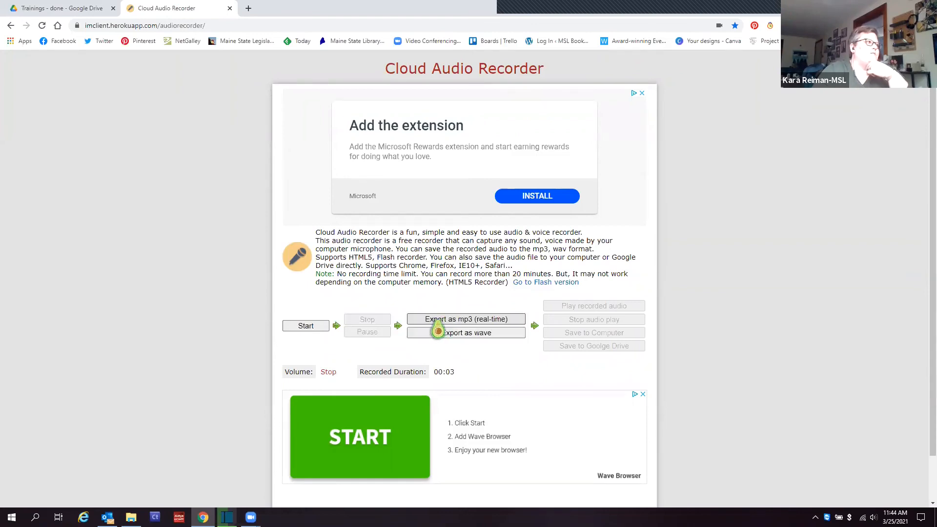